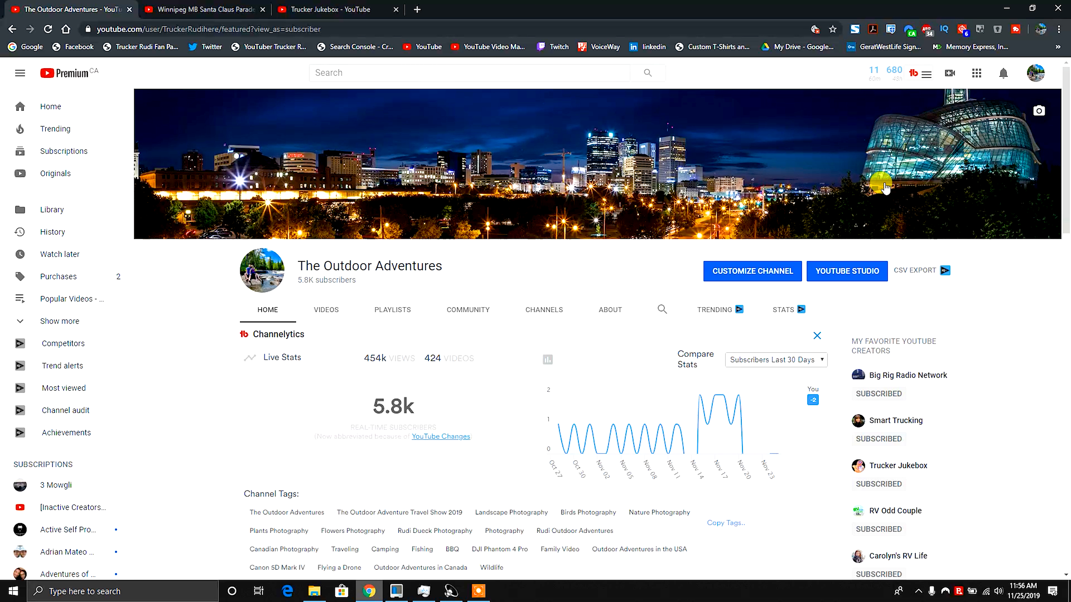
Open the TubeBuddy and vidIQ extension menus to look over their tools, closing each one.
click(923, 75)
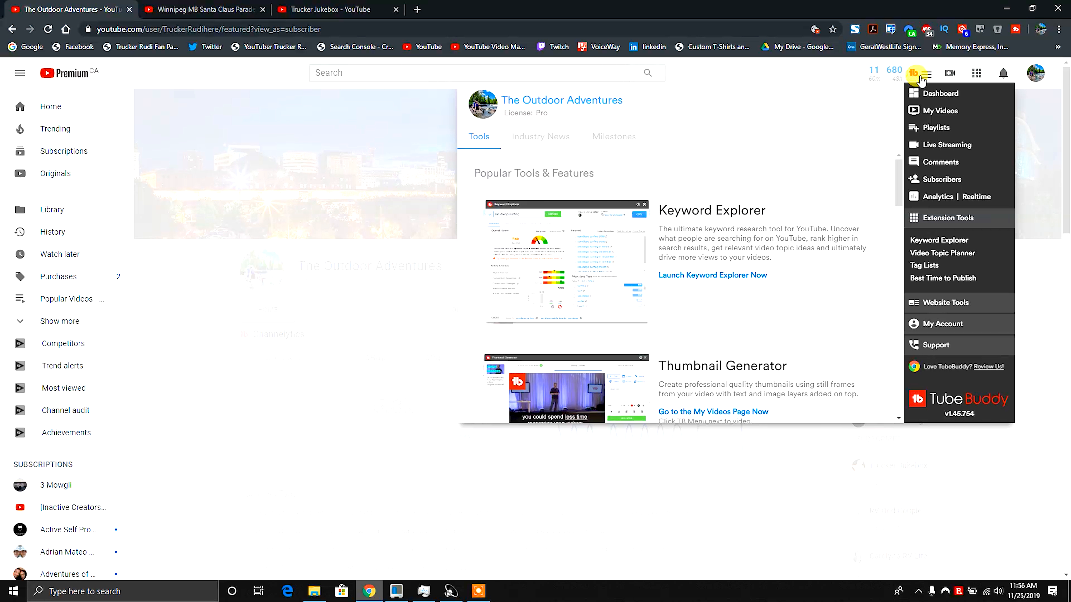
click(922, 81)
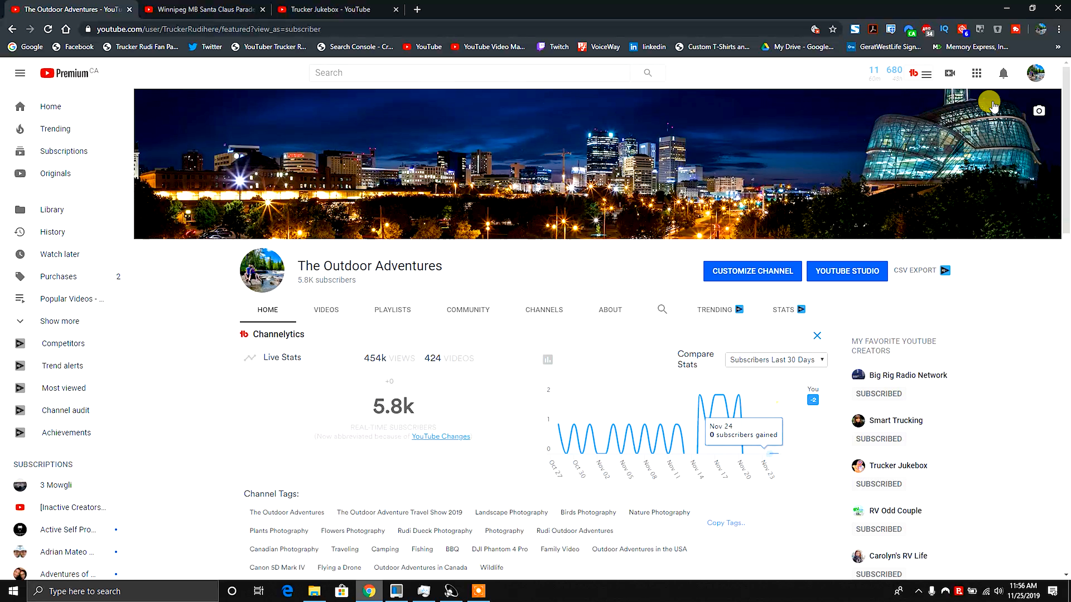
click(944, 30)
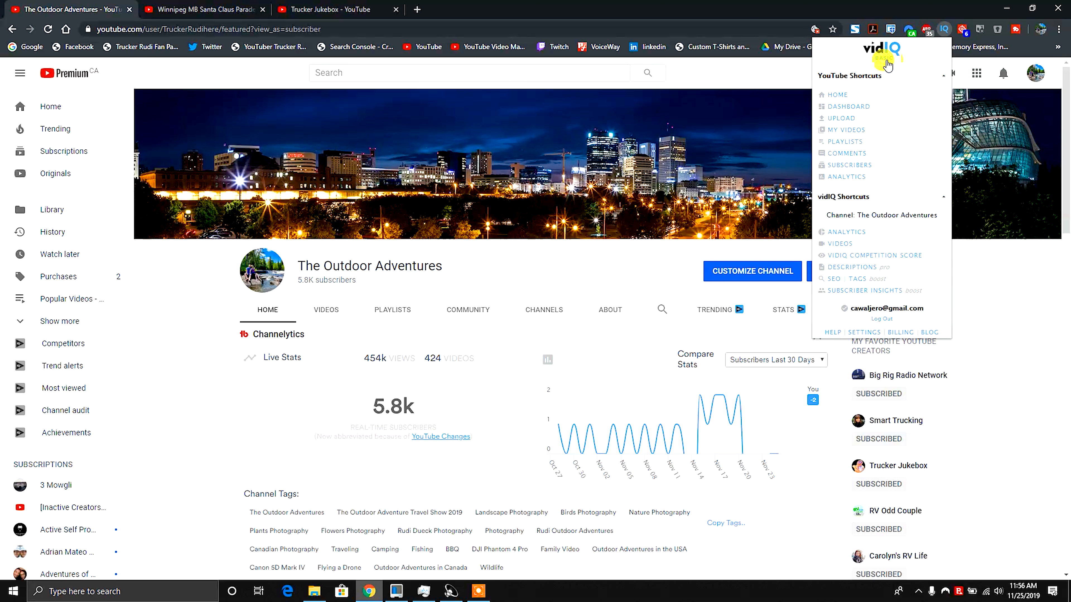
click(921, 9)
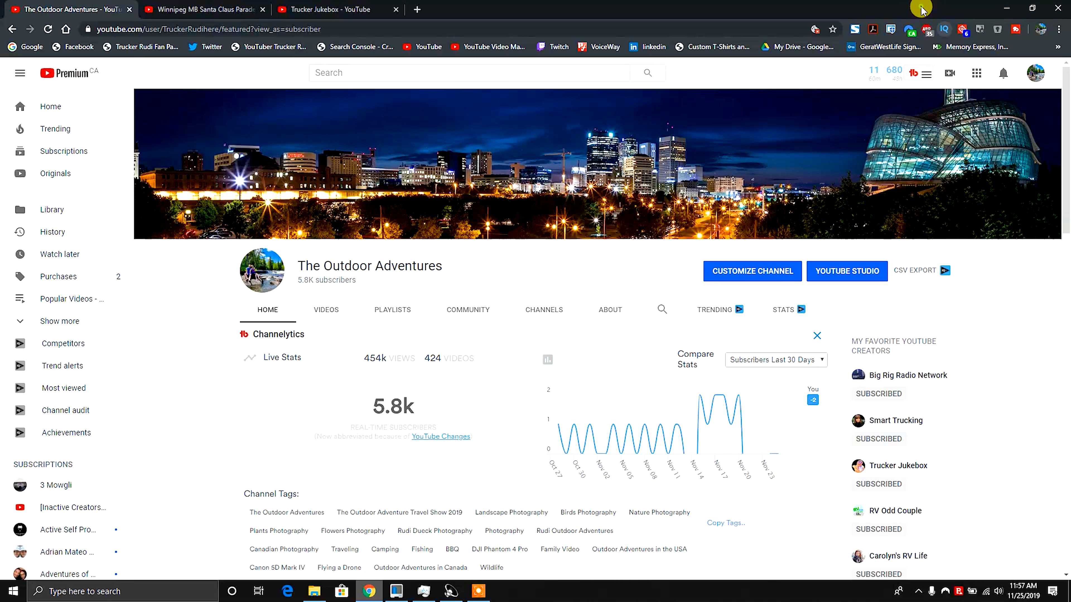
Switch to the Trucker Jukebox channel tab, review its Channelytics subscriber comparison chart, and close that tab.
click(321, 13)
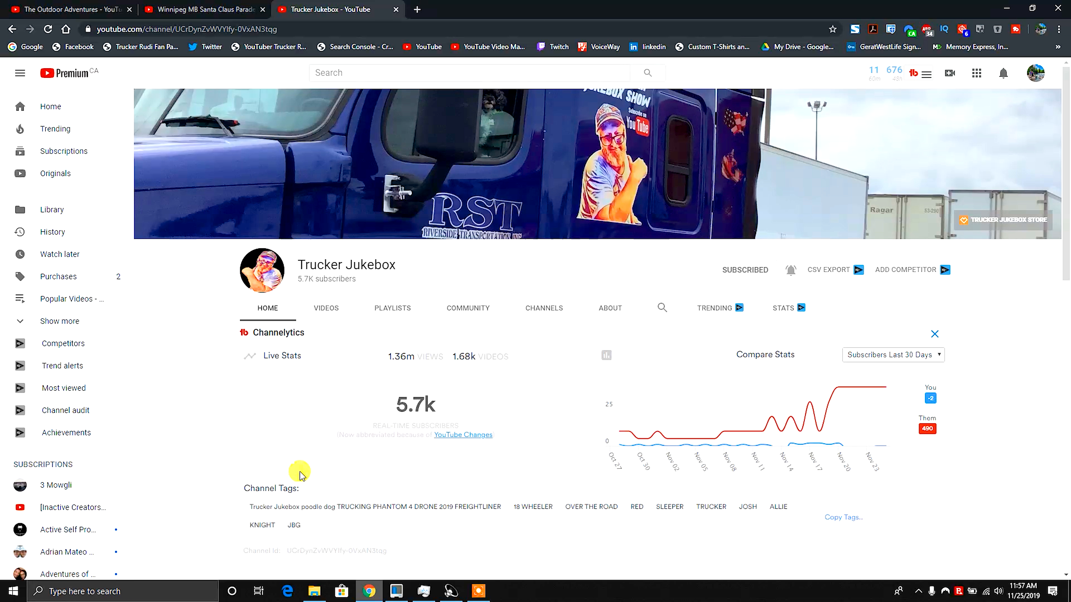
scroll(228, 416, down, 3)
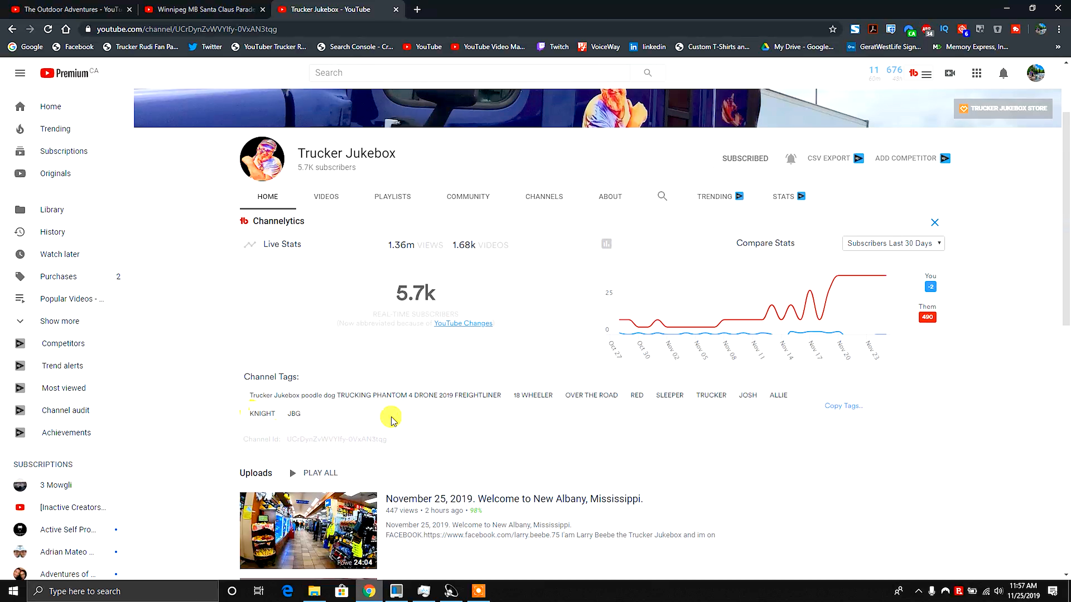
scroll(989, 449, up, 1)
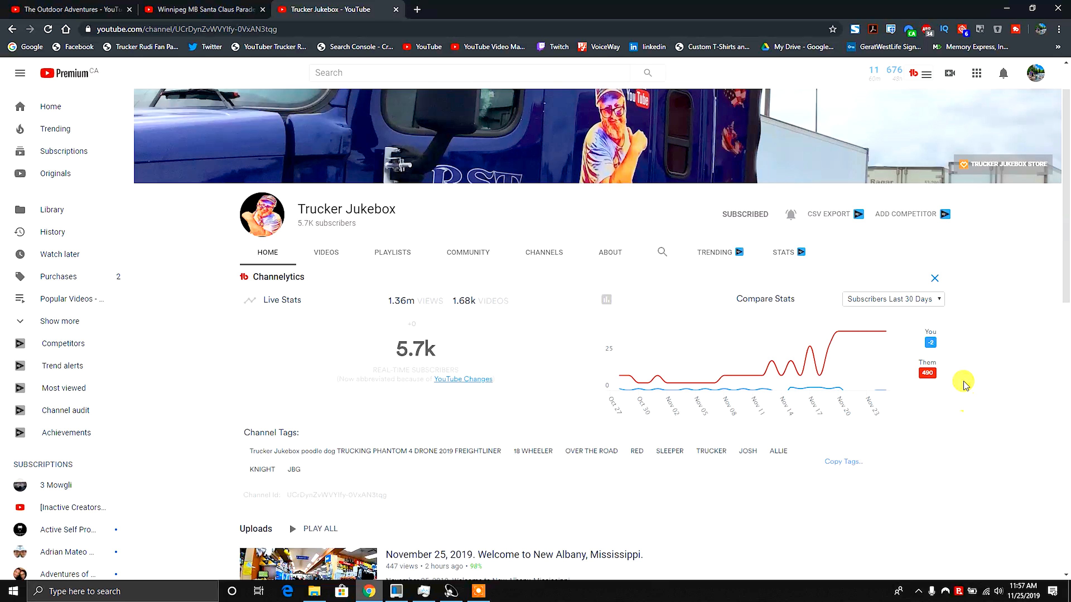
mouse_move(885, 333)
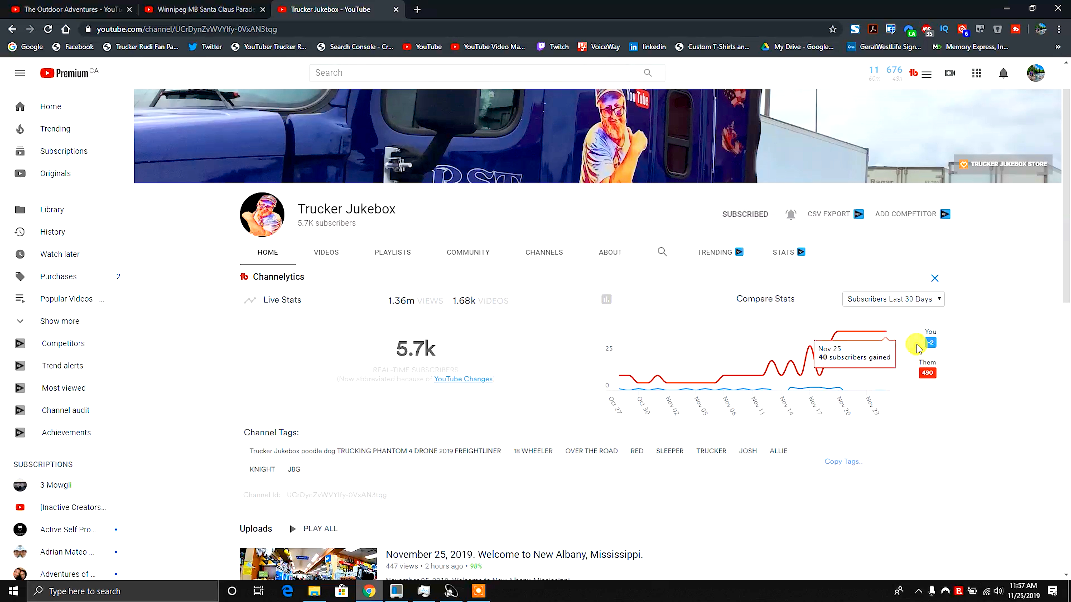
mouse_move(887, 394)
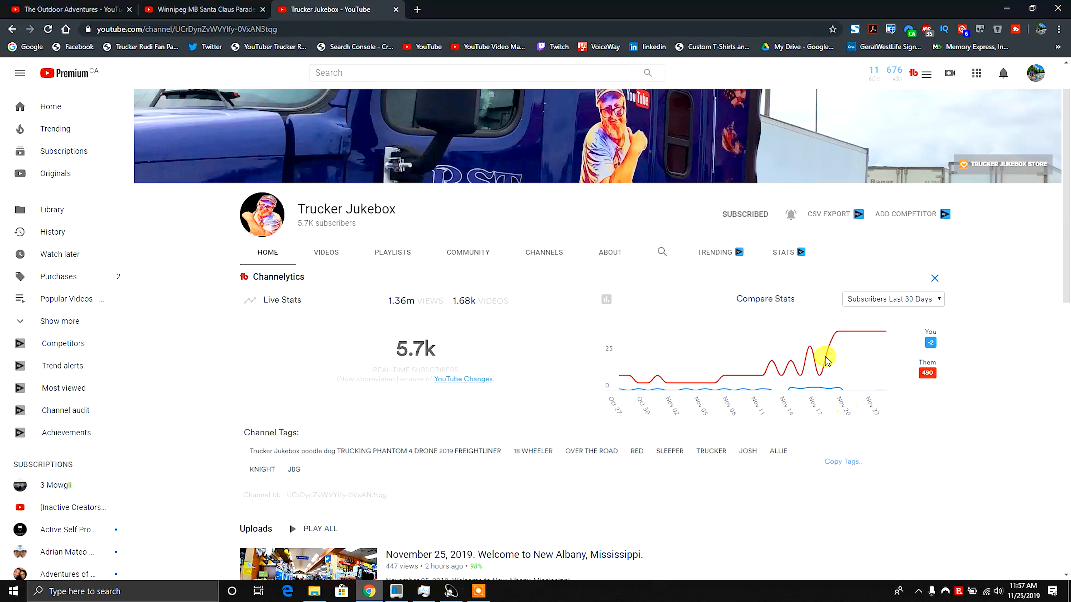
click(395, 9)
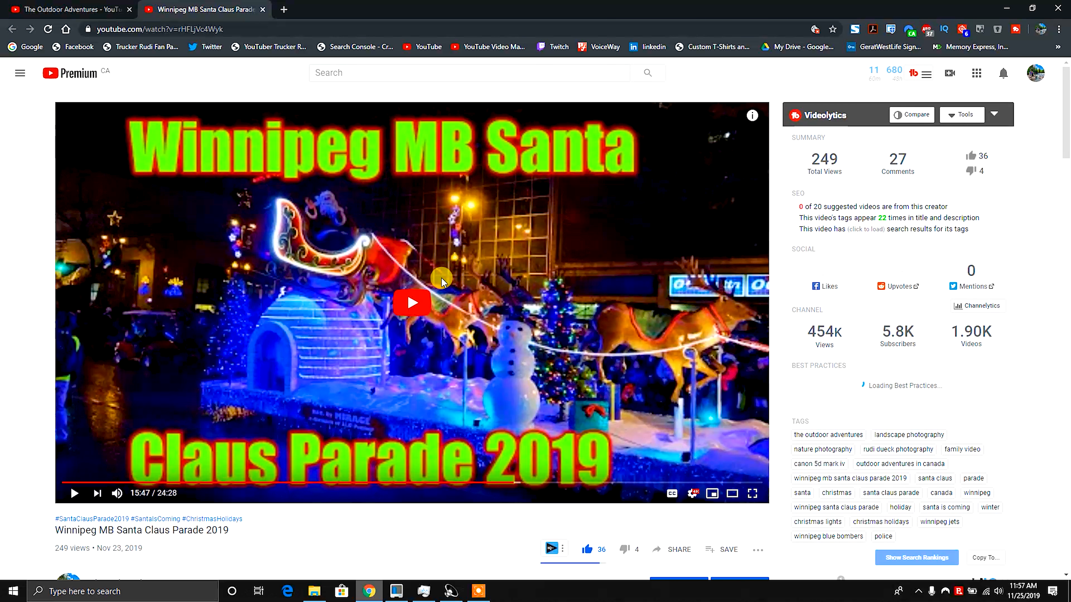
Scroll through the Winnipeg MB Santa Claus Parade 2019 video page to examine its Videolytics and vidIQ statistics.
scroll(894, 409, down, 5)
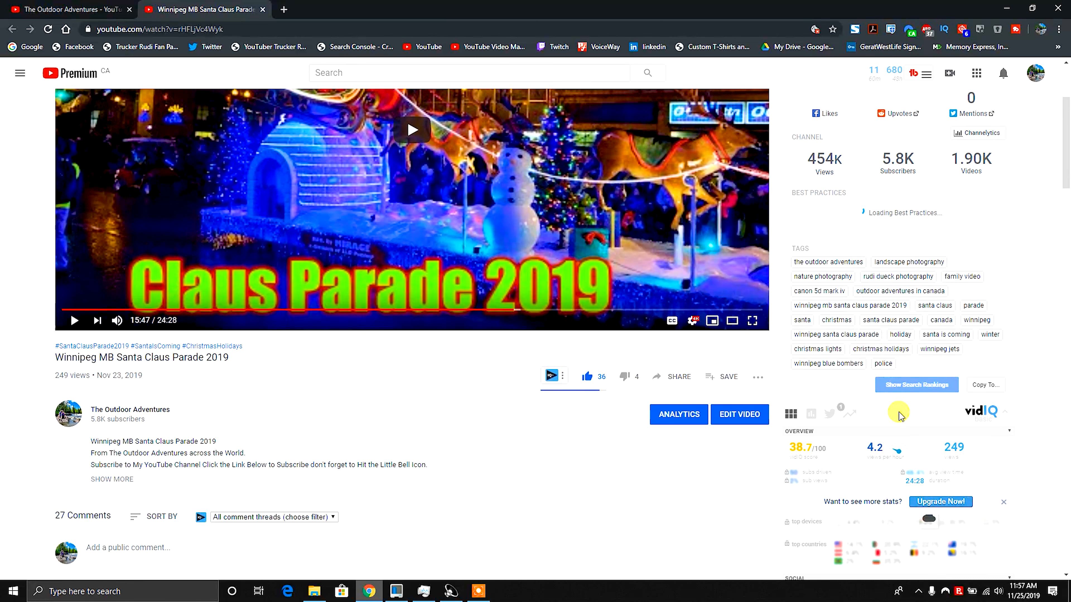
scroll(897, 416, down, 2)
scroll(801, 388, up, 8)
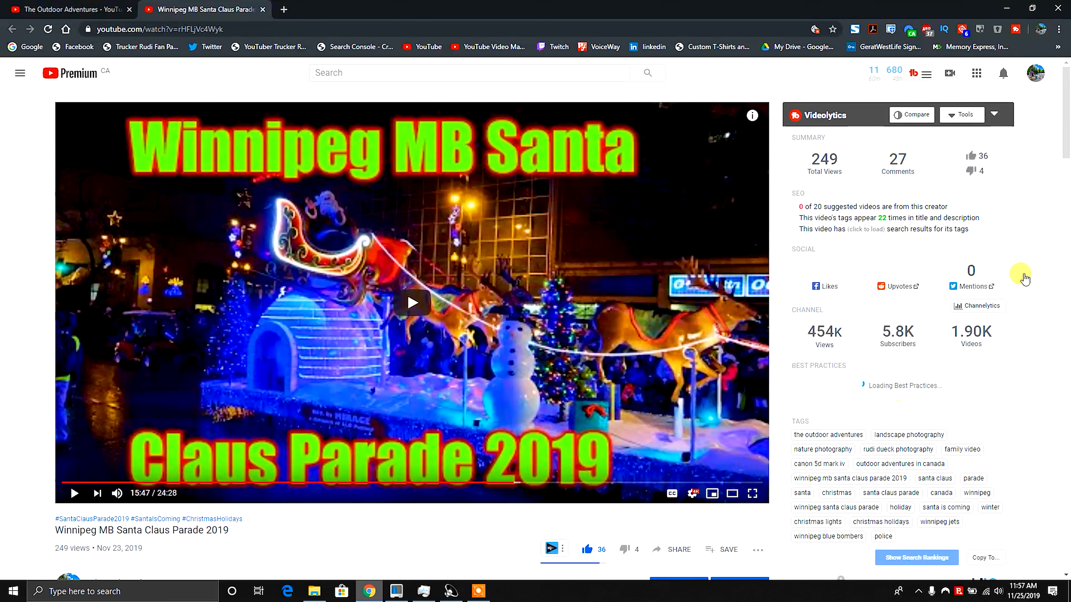
scroll(897, 363, down, 4)
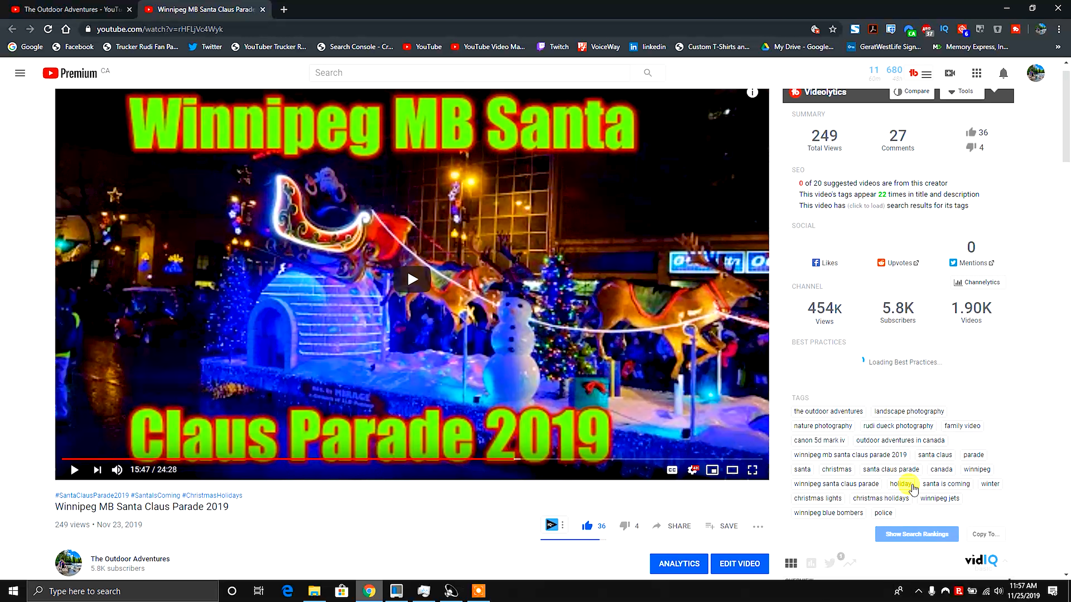
scroll(852, 304, down, 4)
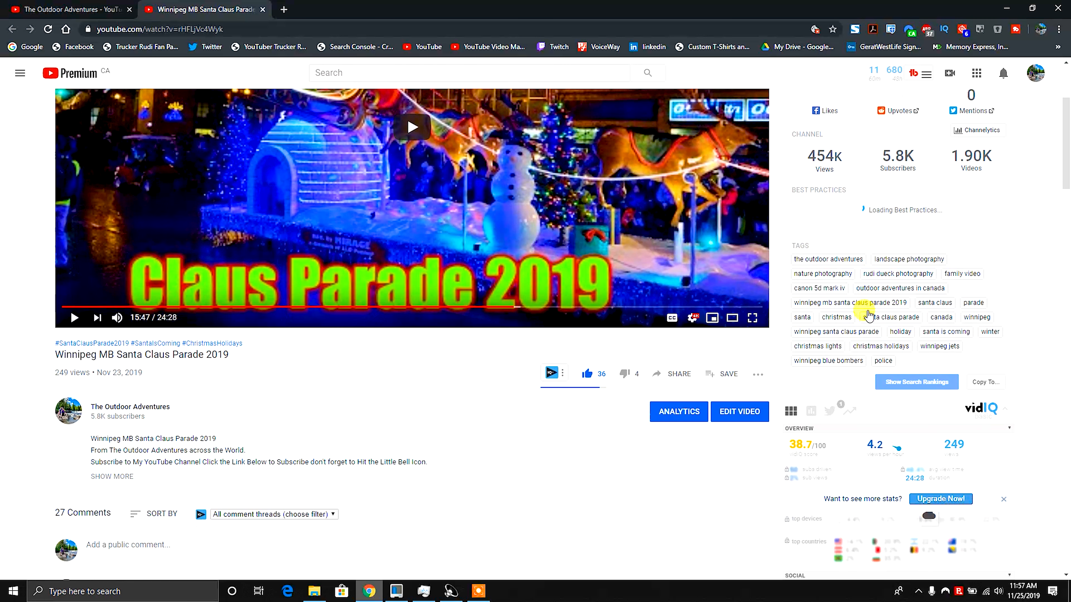
scroll(869, 315, down, 6)
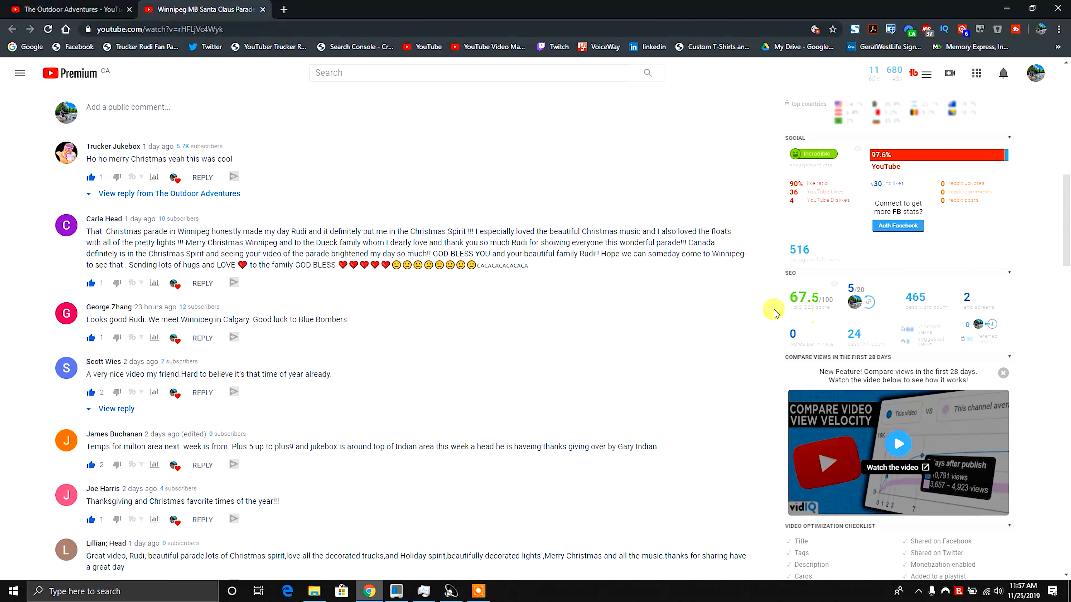
mouse_move(829, 300)
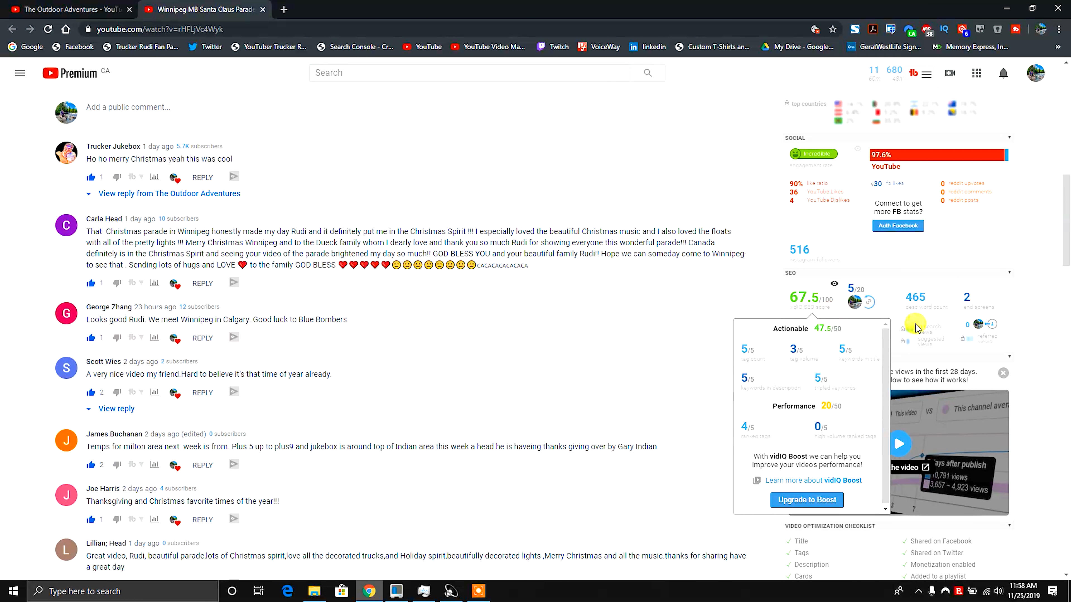
scroll(1016, 363, down, 10)
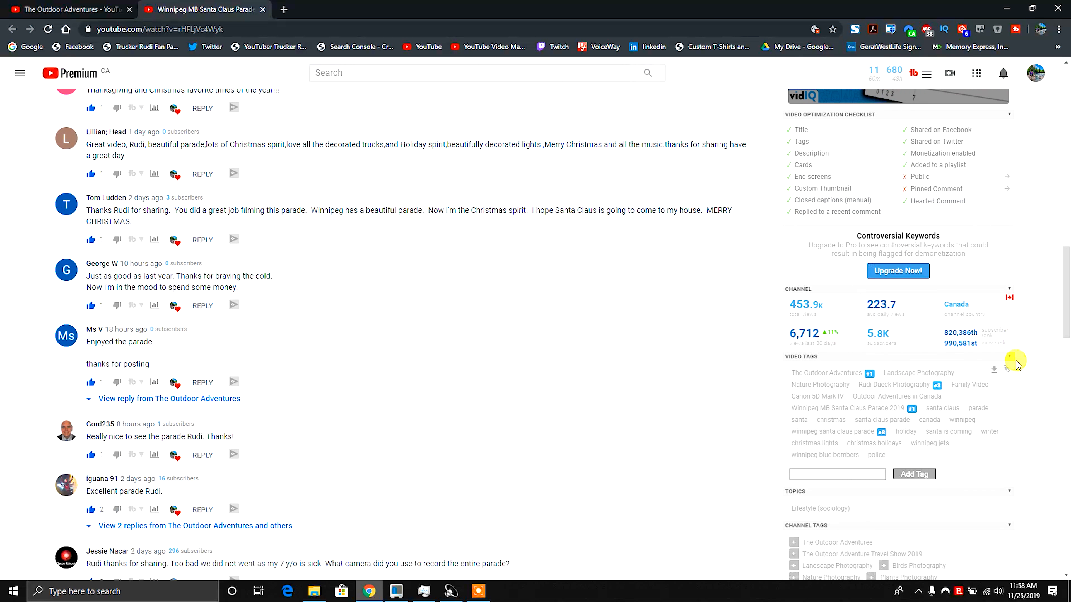
scroll(1015, 363, down, 2)
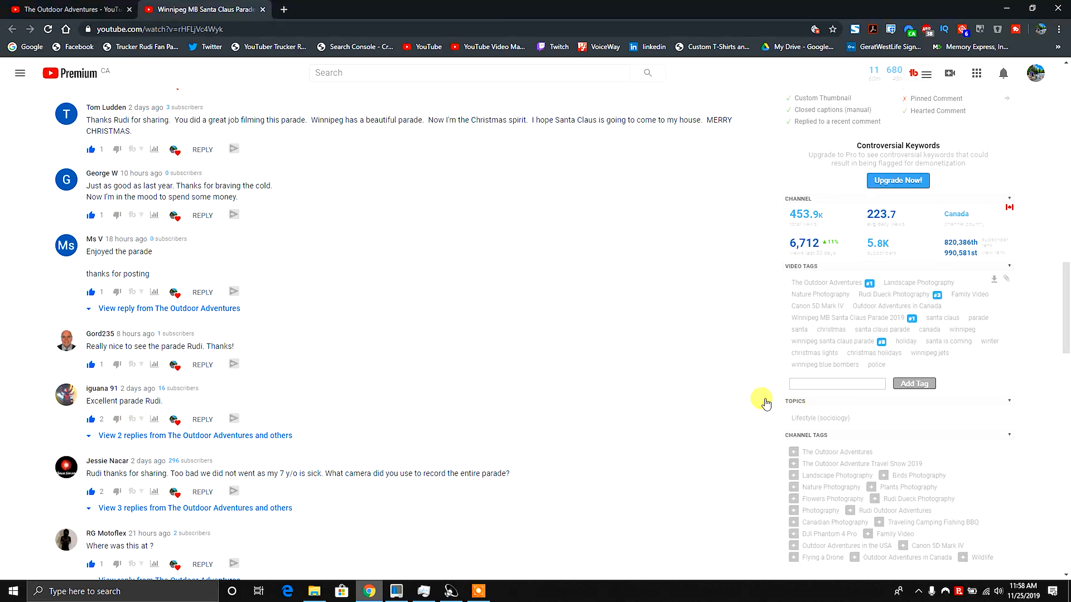
scroll(706, 384, down, 3)
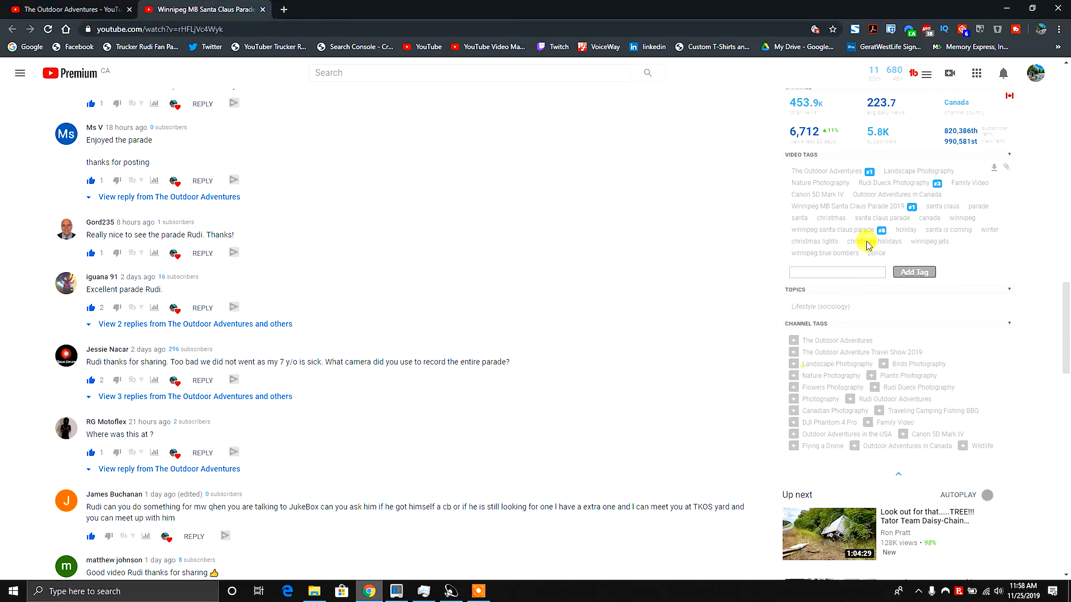
scroll(756, 386, up, 20)
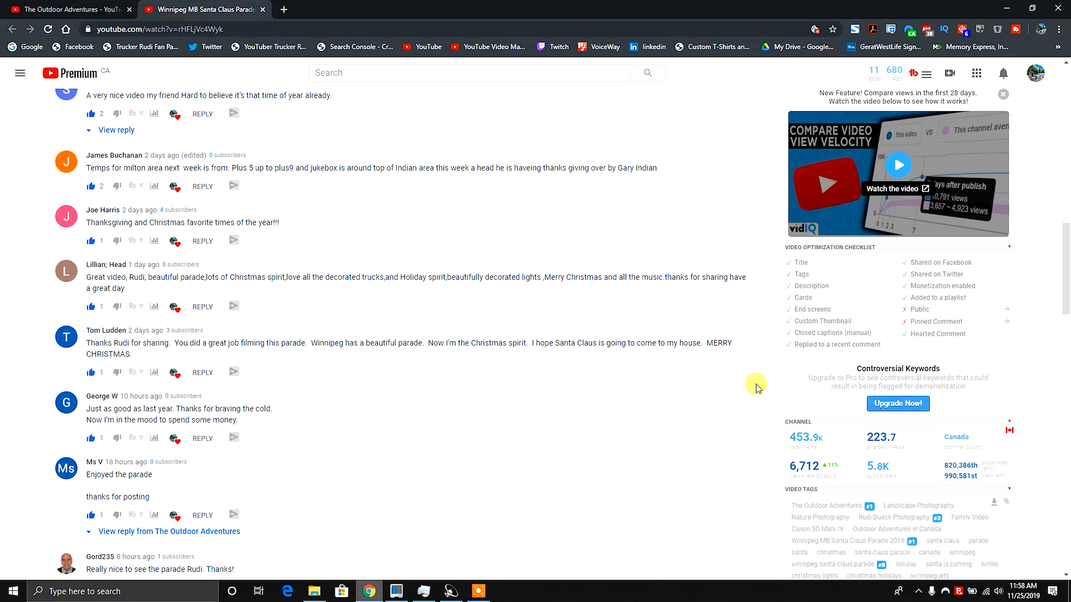
scroll(738, 374, up, 7)
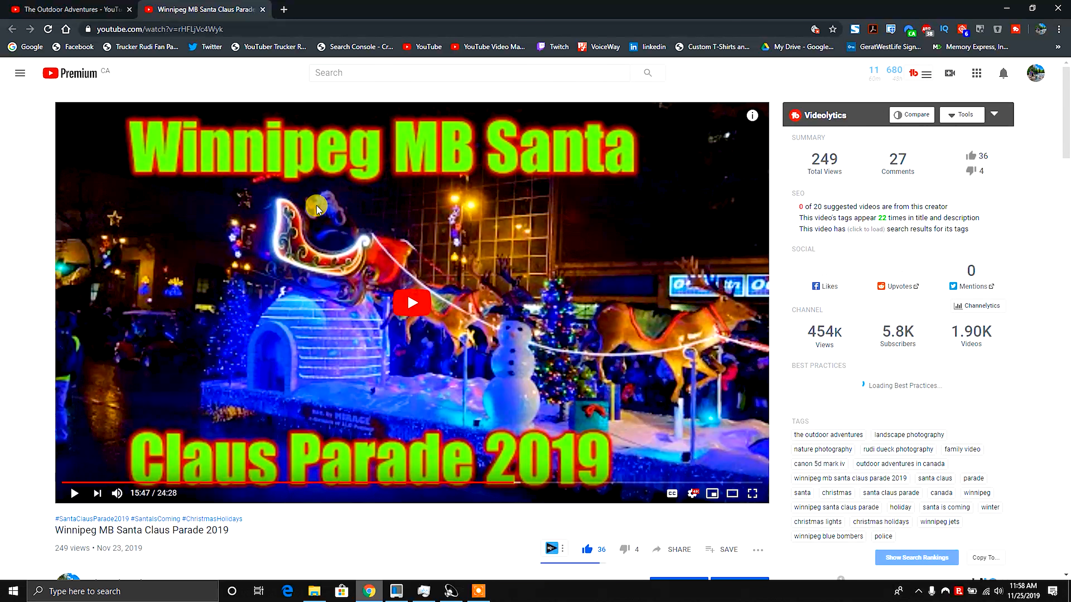
Switch back to The Outdoor Adventures channel tab and open its Community section.
click(70, 9)
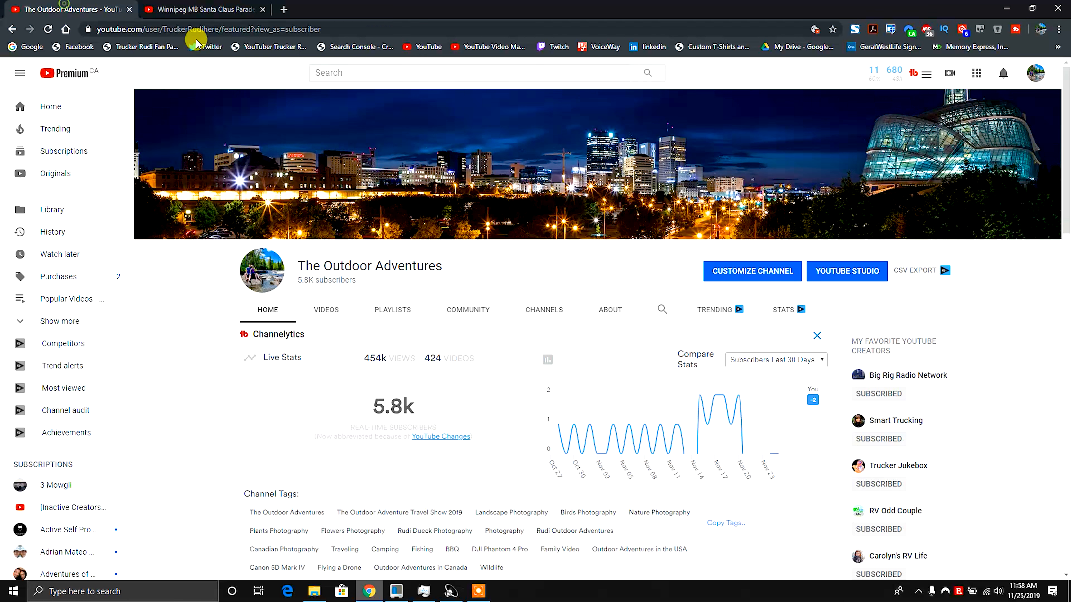
click(950, 78)
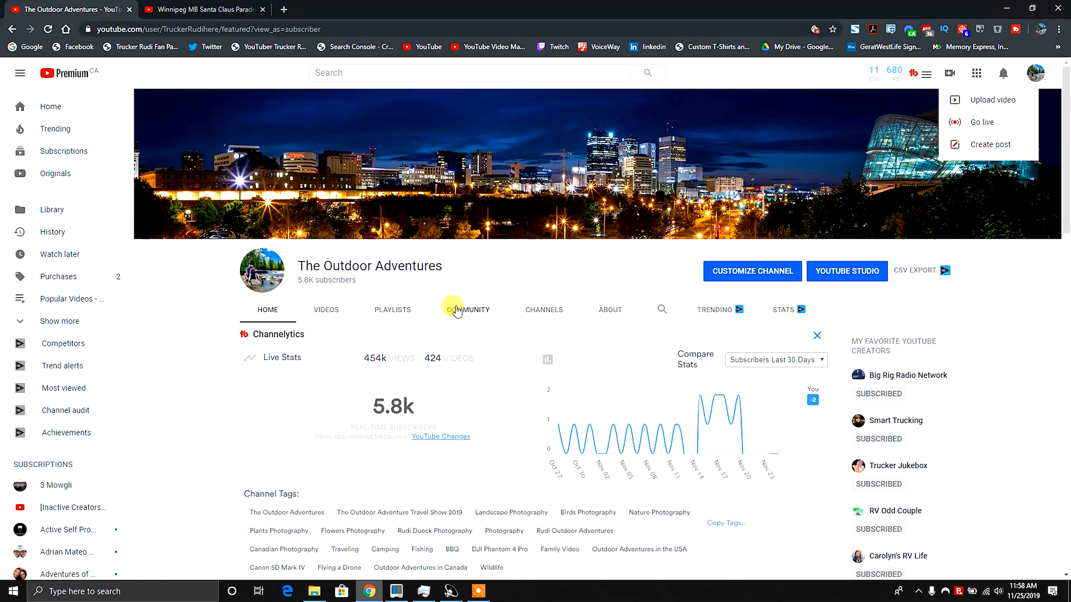
click(468, 310)
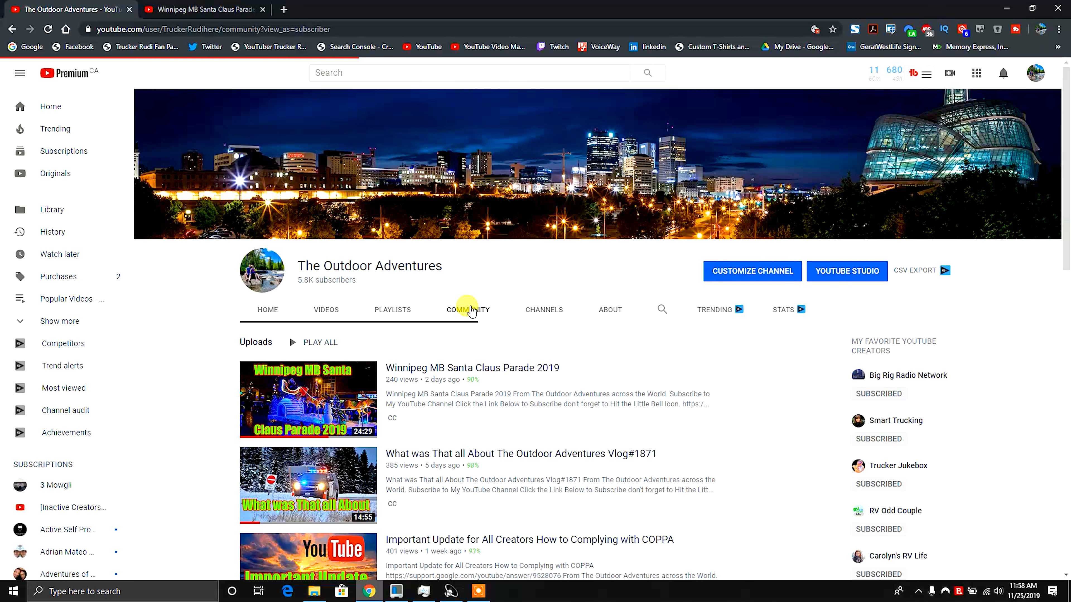
scroll(474, 308, down, 2)
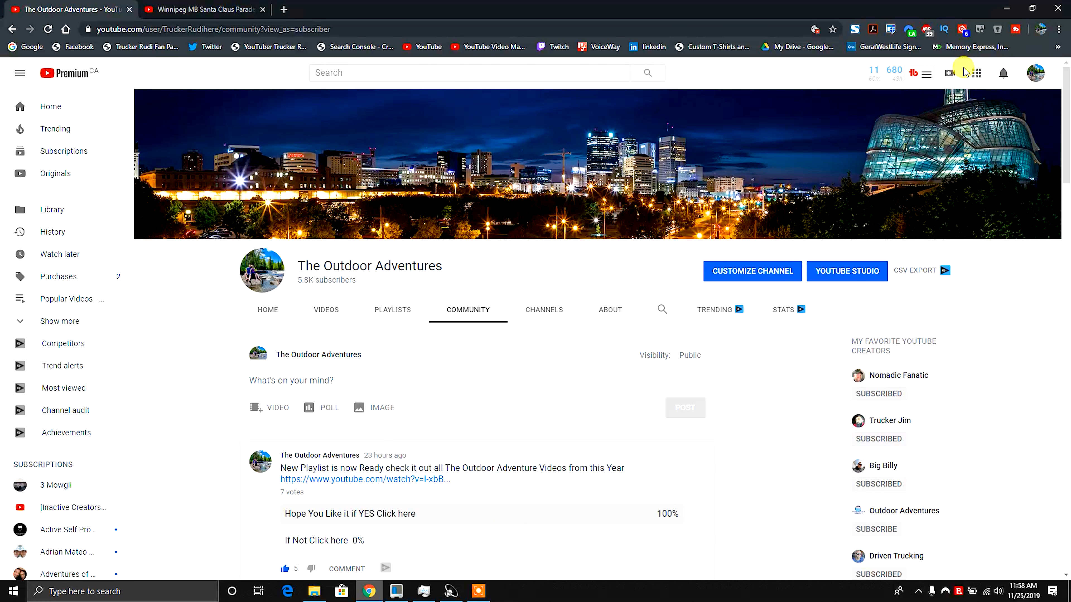
Open the Upload video page from the Create menu.
click(950, 73)
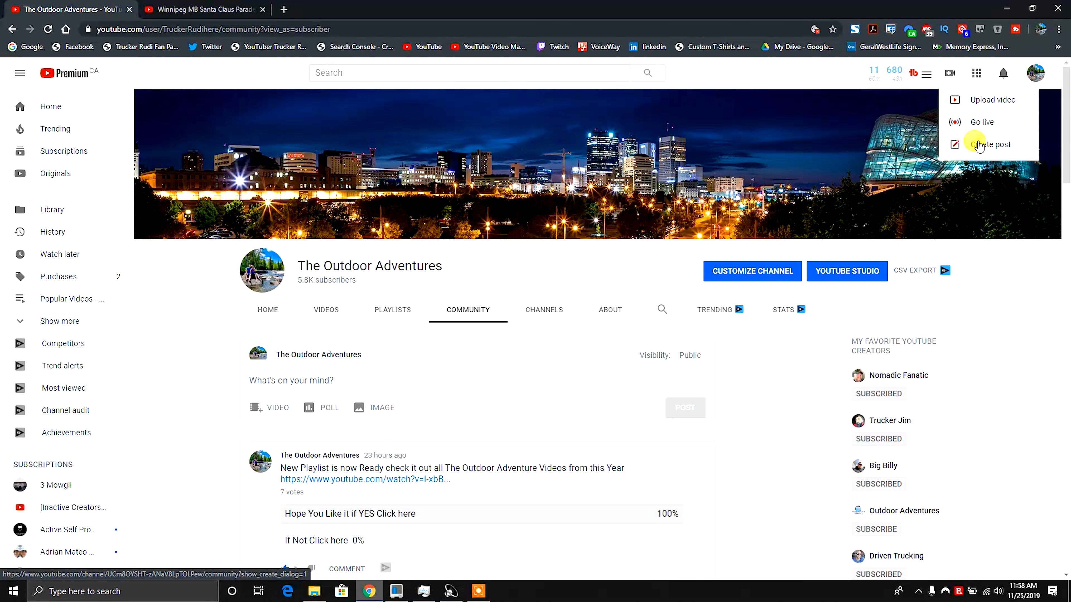
click(976, 100)
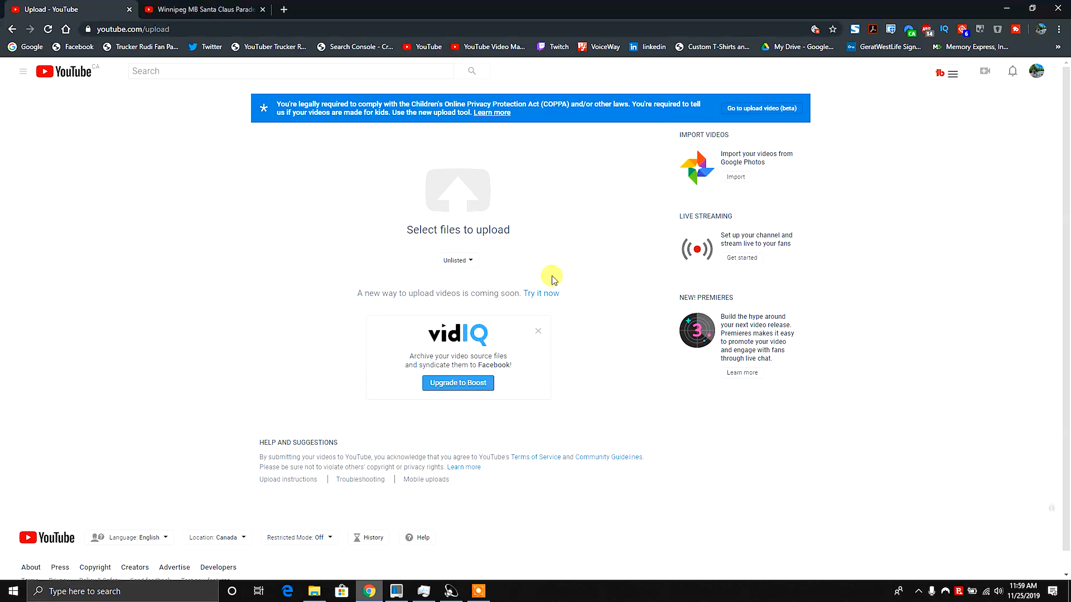
Choose Upload video again from the Create menu to reach the YouTube Studio channel dashboard.
click(986, 72)
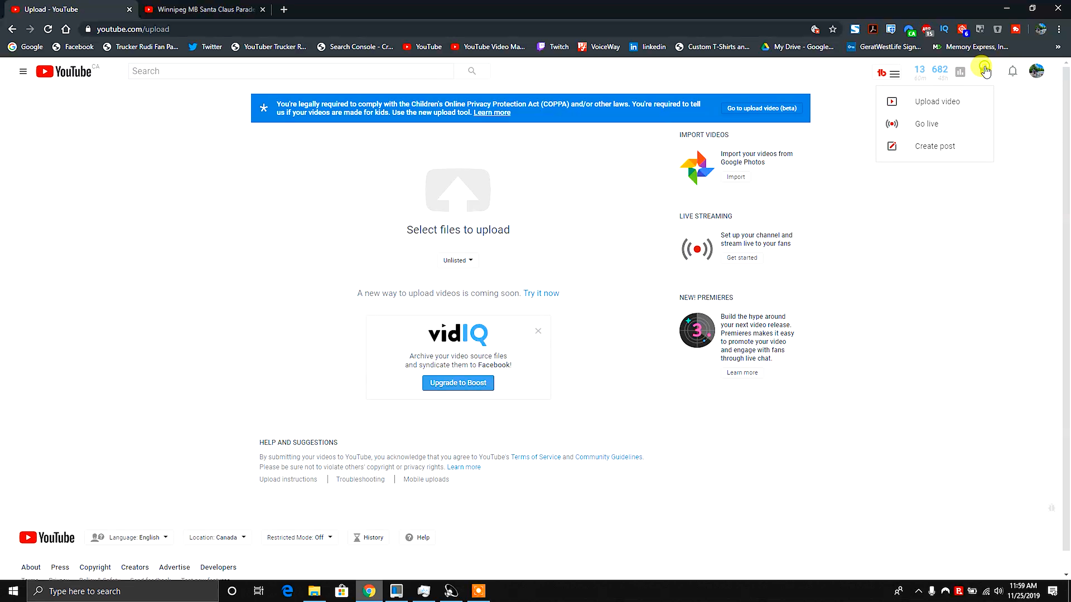
click(924, 103)
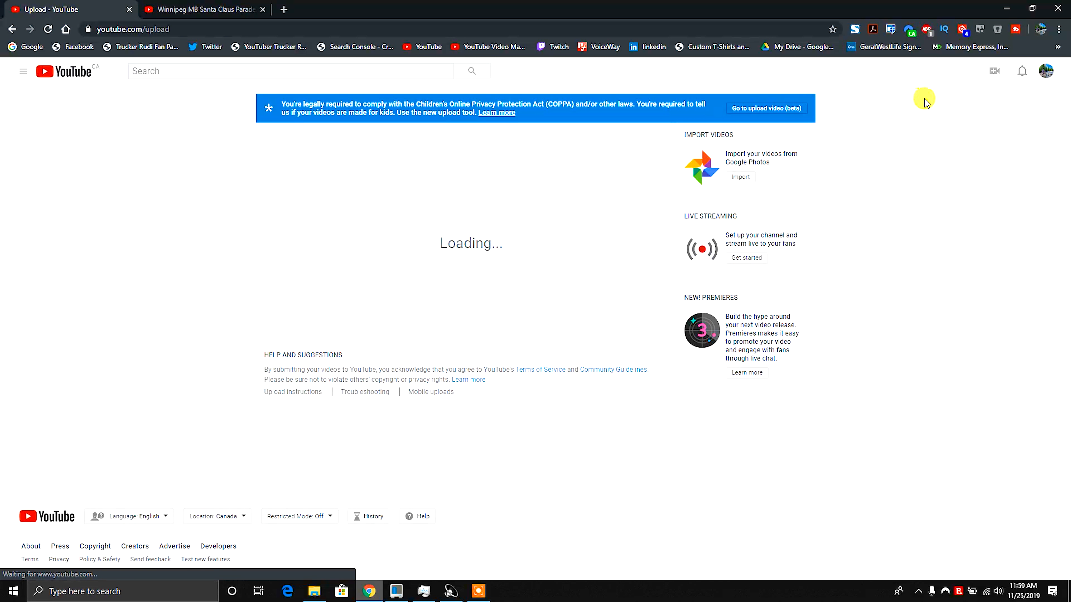
click(481, 55)
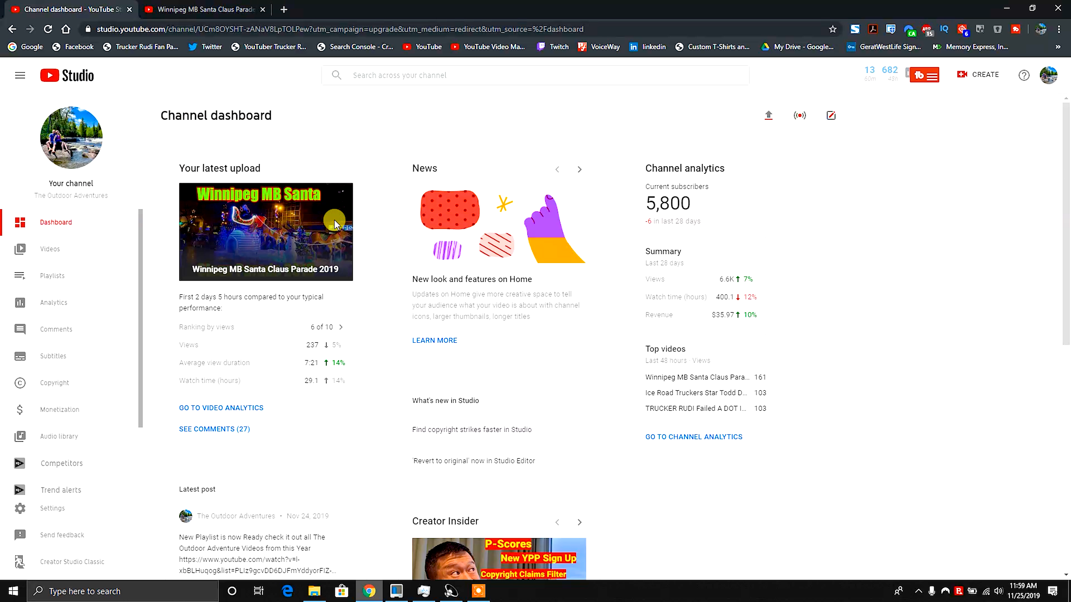
Scroll through the Studio channel dashboard's latest upload, channel analytics, latest post and recent subscribers sections.
scroll(455, 413, down, 1)
scroll(443, 375, up, 1)
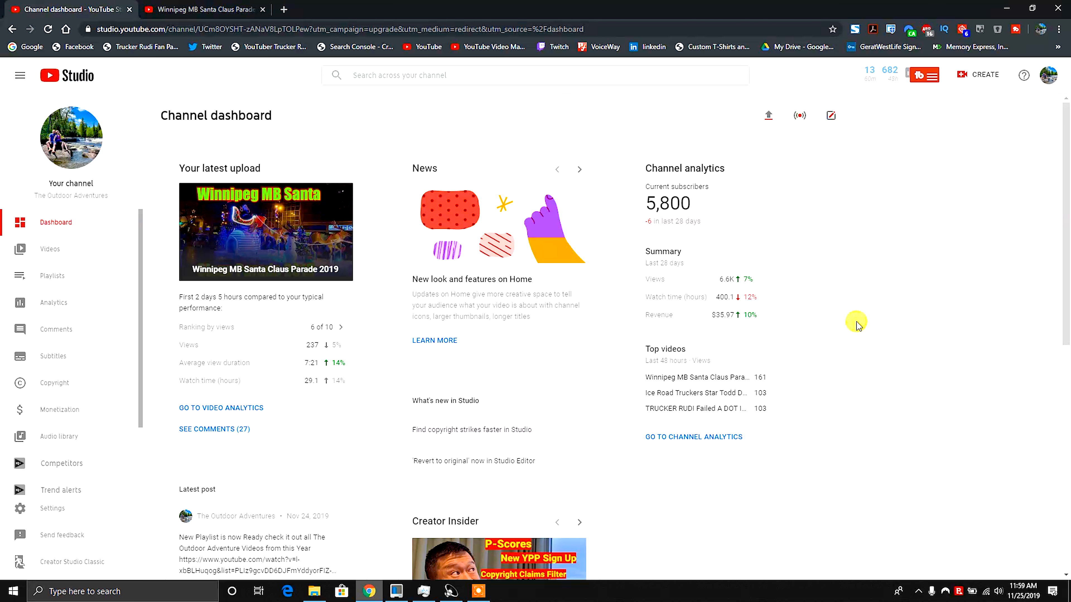
scroll(856, 325, down, 3)
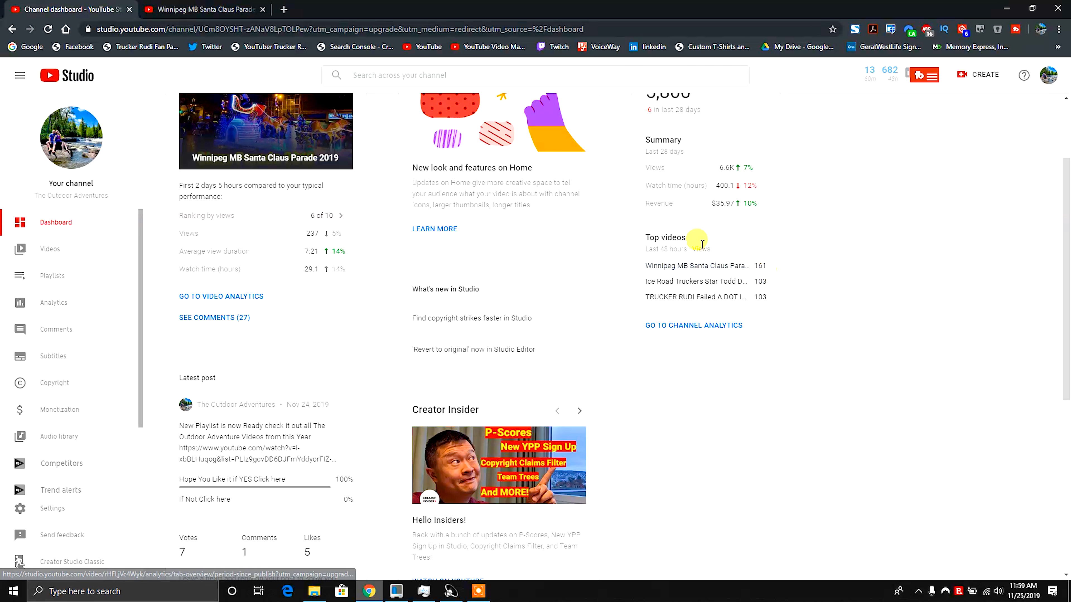
scroll(730, 387, down, 4)
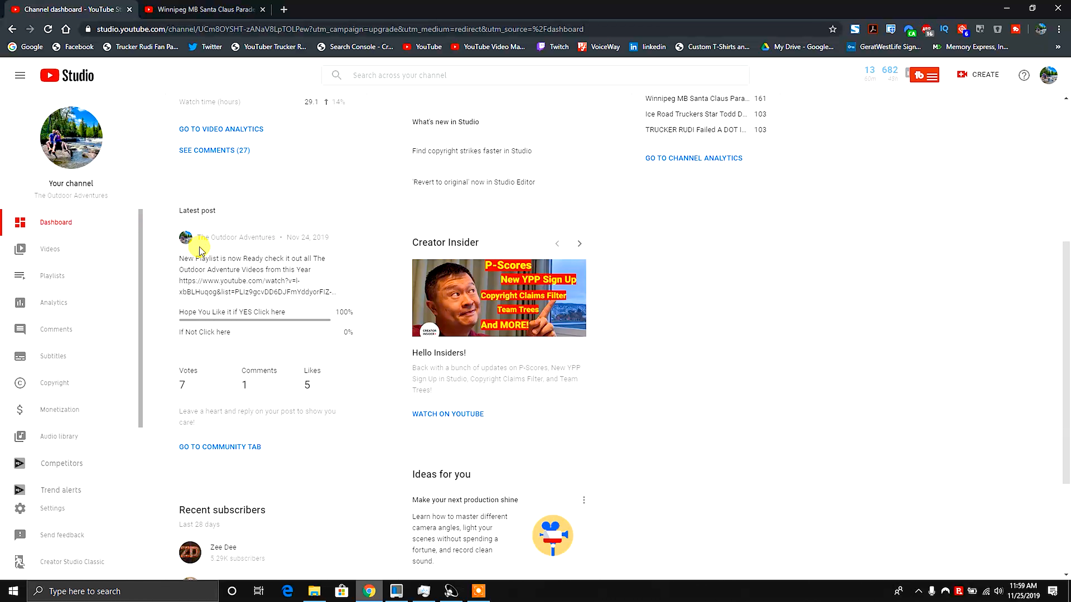
scroll(336, 293, down, 4)
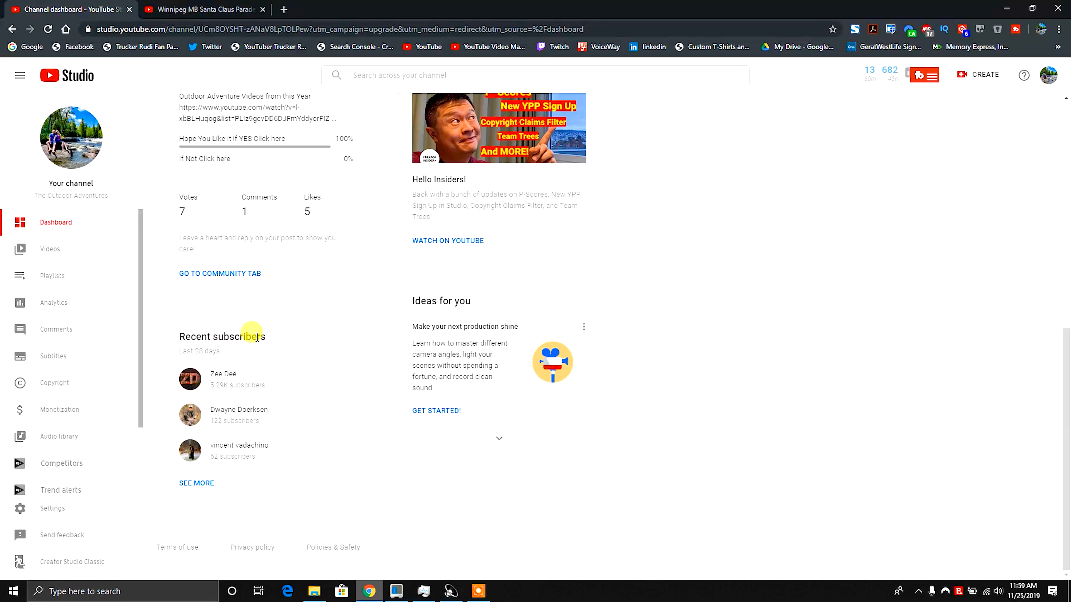
Open the full Recent subscribers list and scroll through it.
click(196, 483)
scroll(523, 205, down, 1)
scroll(522, 206, down, 1)
scroll(548, 322, up, 2)
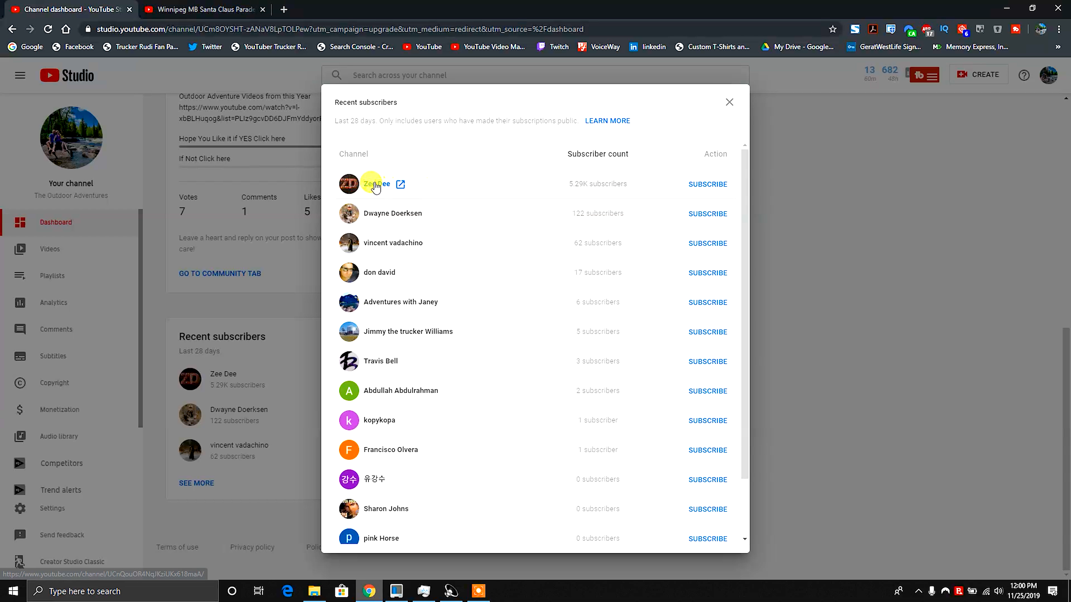
Open the top recent subscriber's channel page and scroll through its Channelytics stats.
click(400, 186)
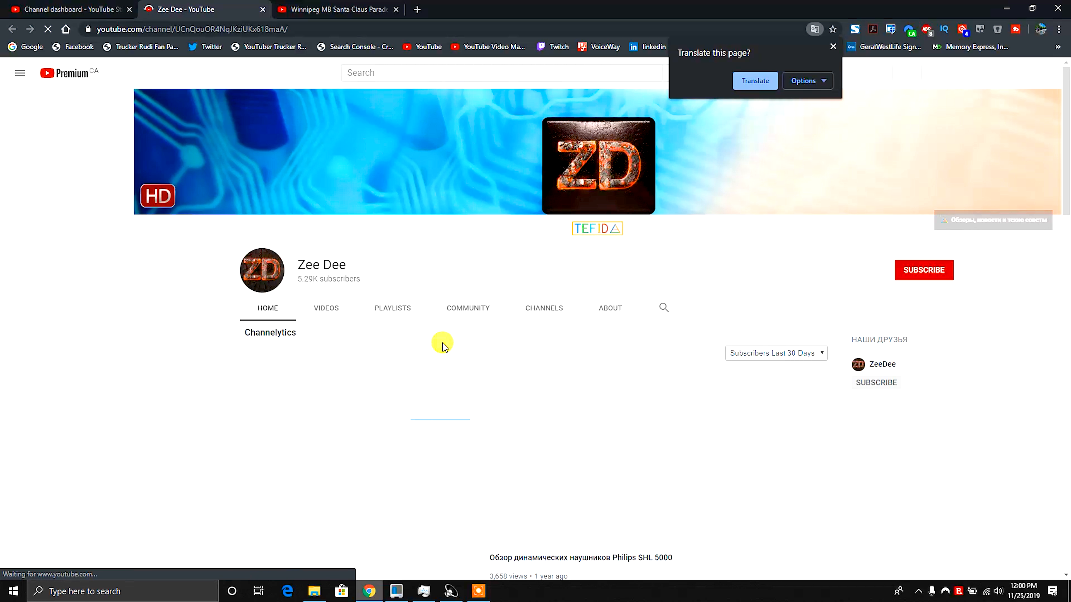
scroll(301, 441, down, 4)
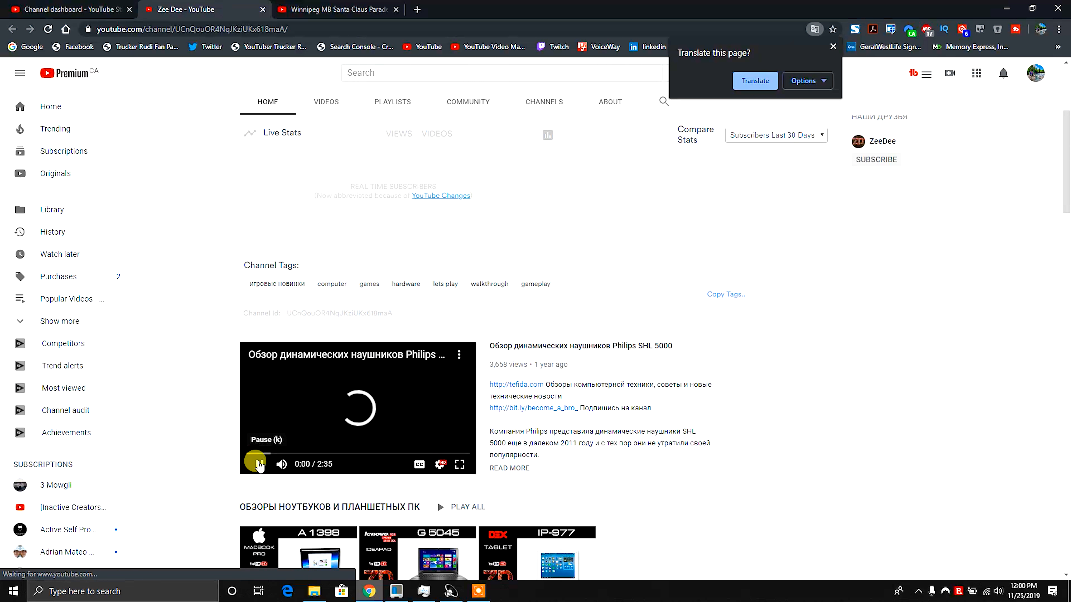
scroll(947, 462, up, 5)
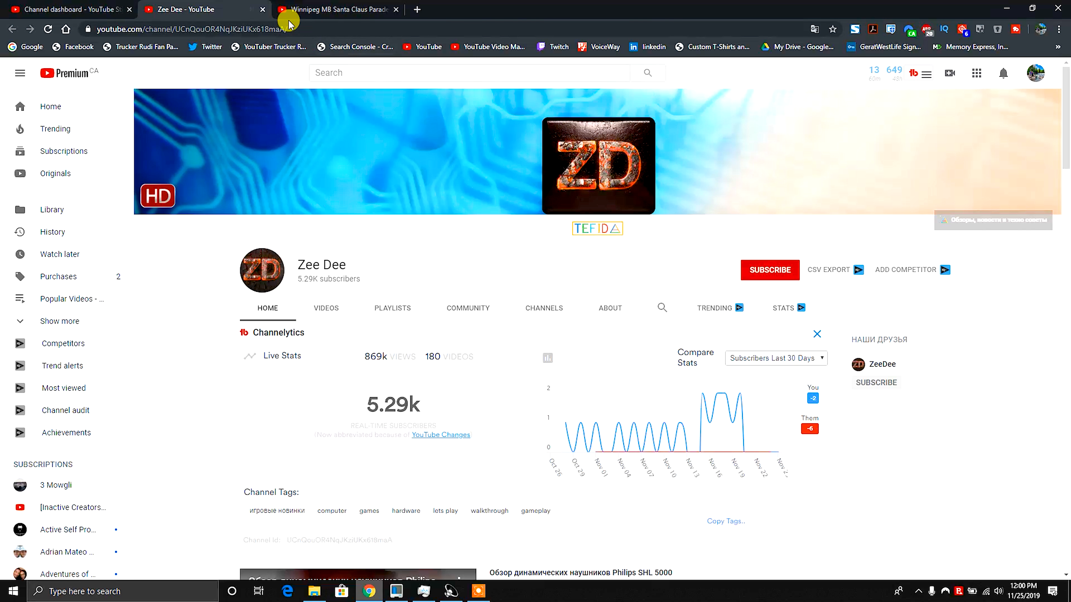
Close the subscriber's channel tab and the Recent subscribers list, returning to the channel dashboard.
click(263, 9)
click(729, 102)
scroll(862, 380, up, 10)
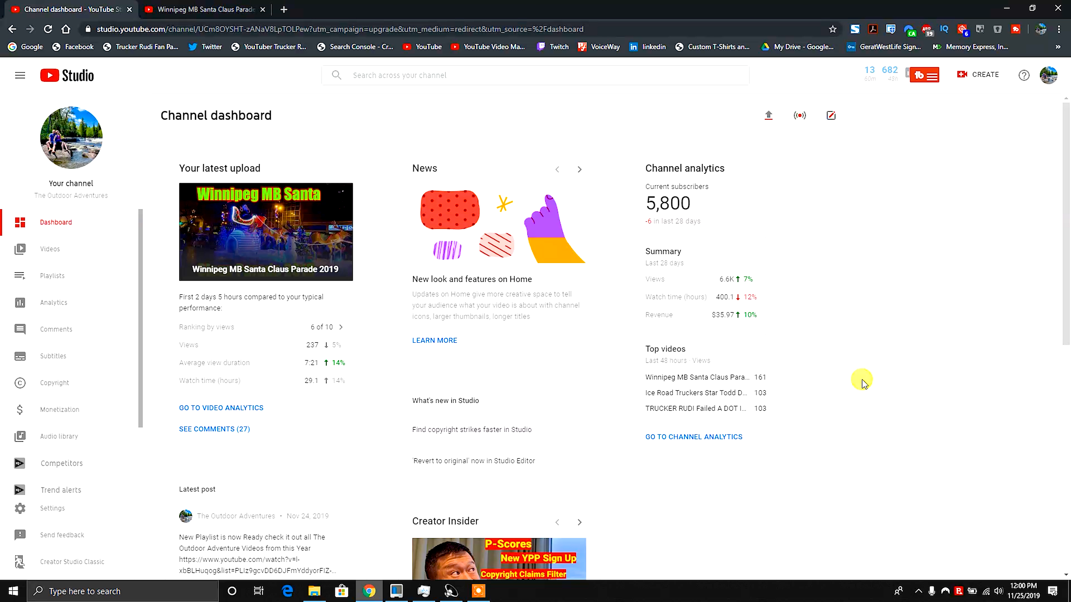
Start a new video upload and drop The Outdoor Adventures Vlog#1872.mp4 from the outtro Video folder into it.
click(980, 76)
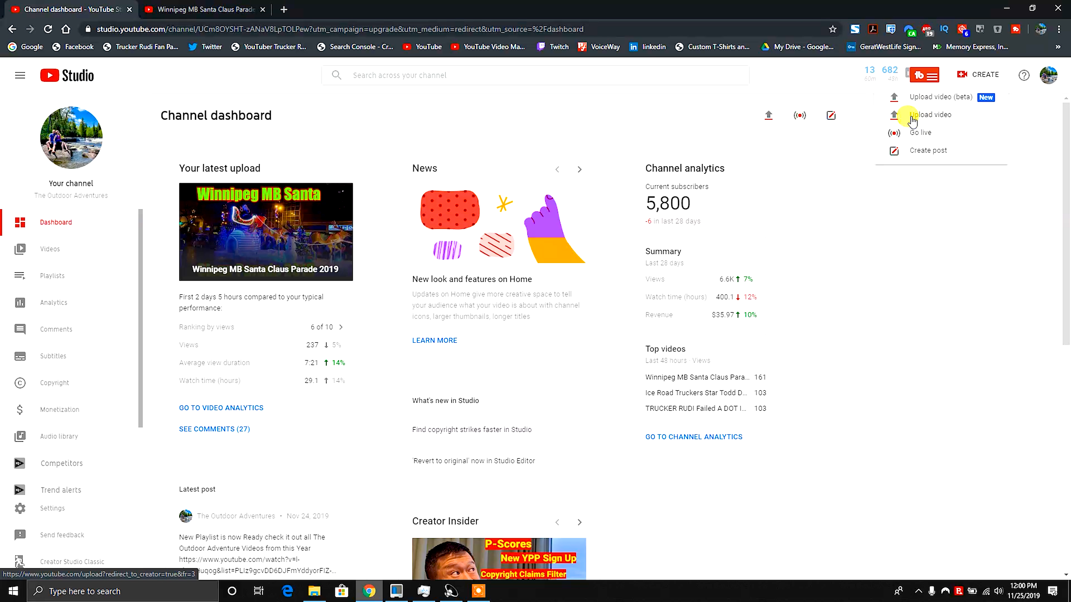
click(931, 101)
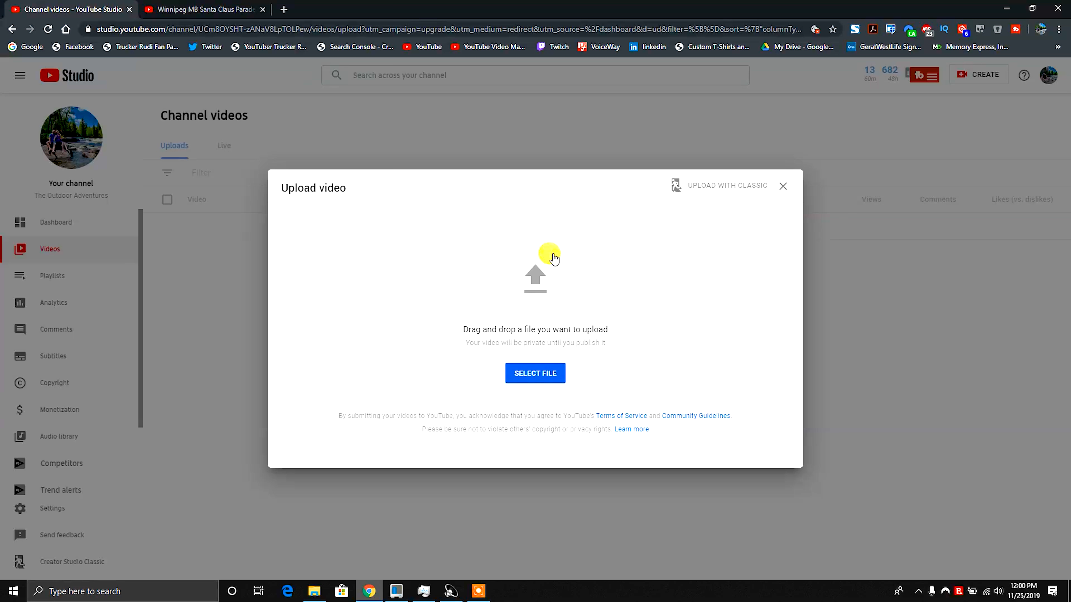
click(314, 591)
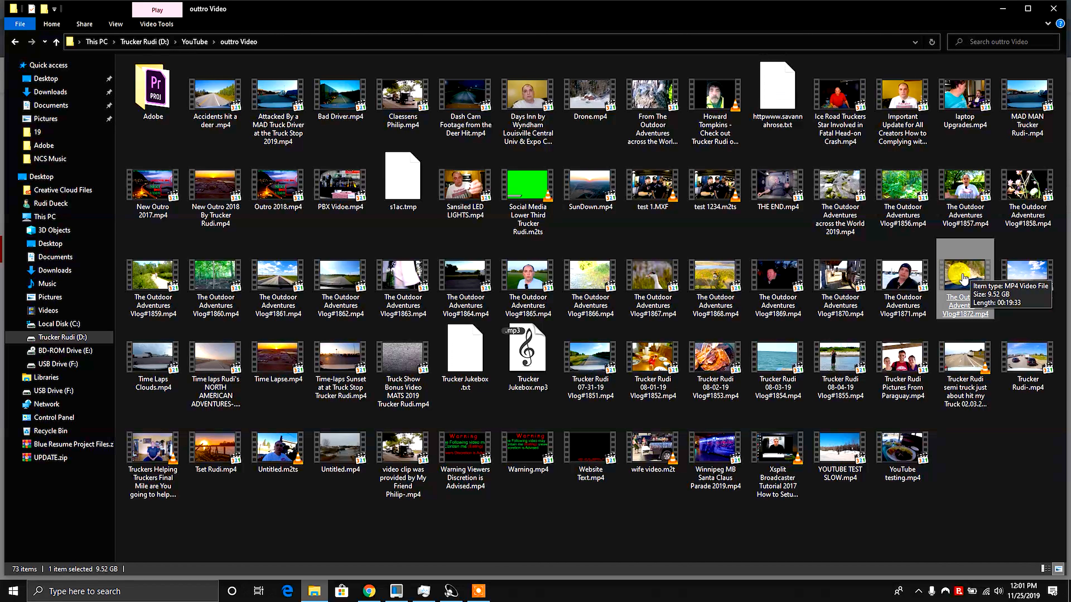
drag(966, 278, 537, 314)
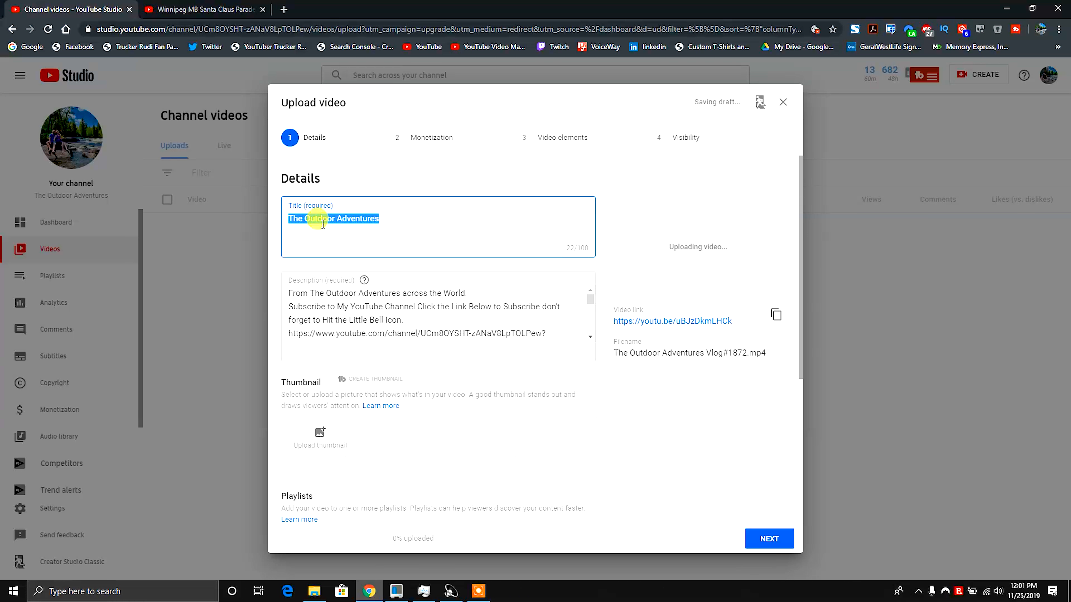
Paste The Outdoor Adventures Vlog#1872 as the video title and as the first line of the description.
right_click(323, 220)
click(345, 275)
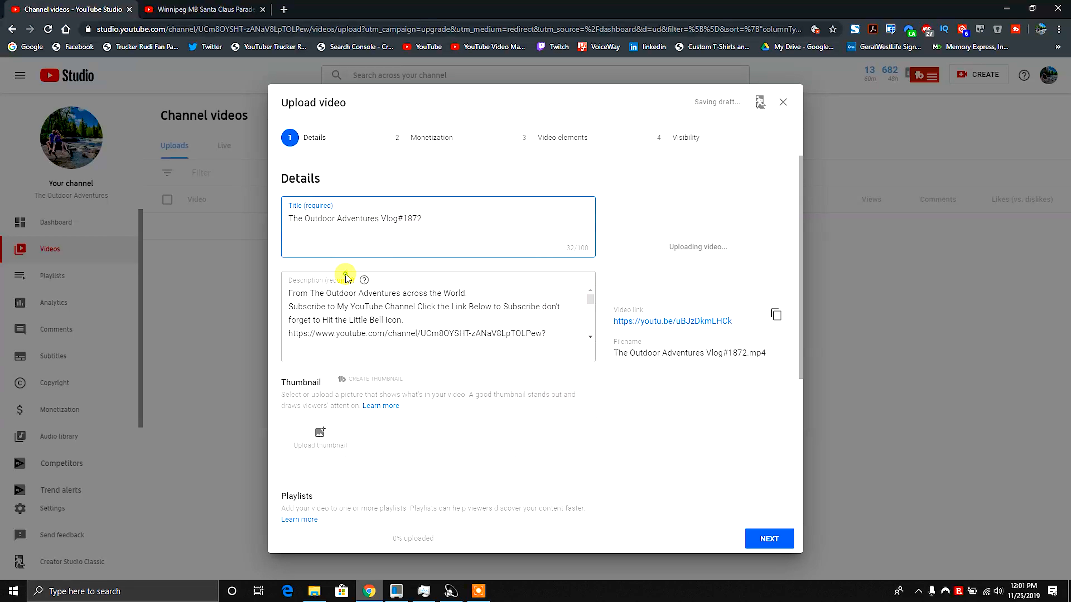
click(288, 292)
key(Return)
text(The Outdoor Adventures Vlog#1872)
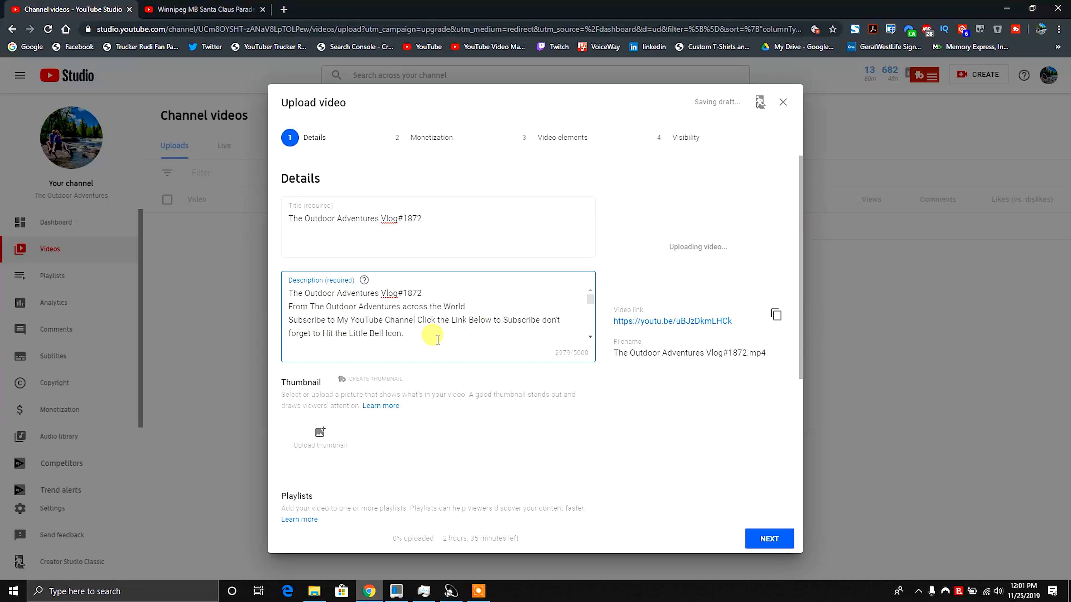
Add the video to The Outdoor Adventure & Travel Show playlist.
scroll(504, 386, down, 5)
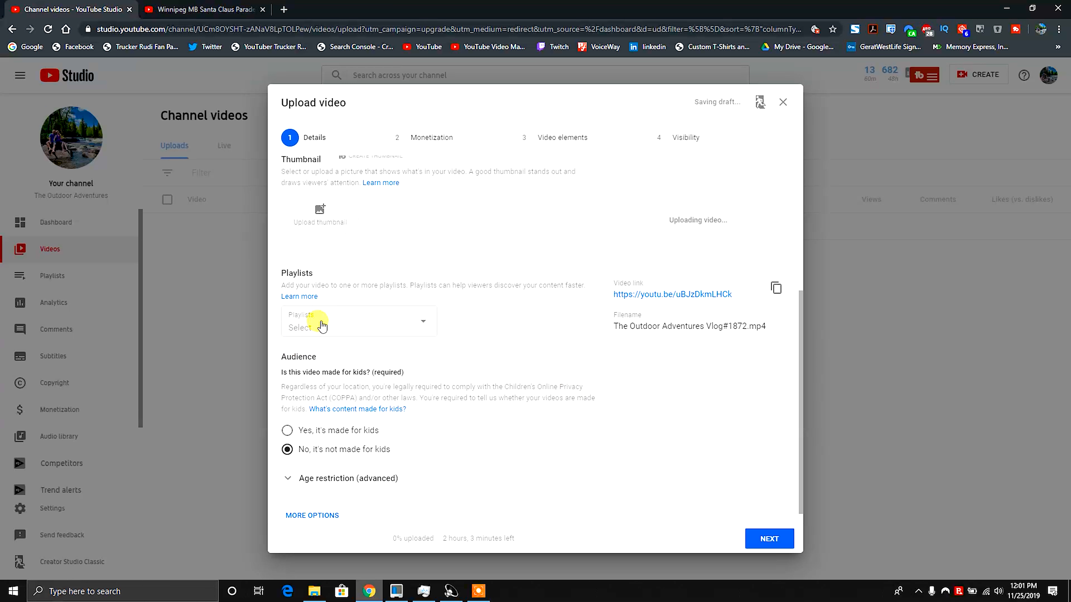
click(423, 325)
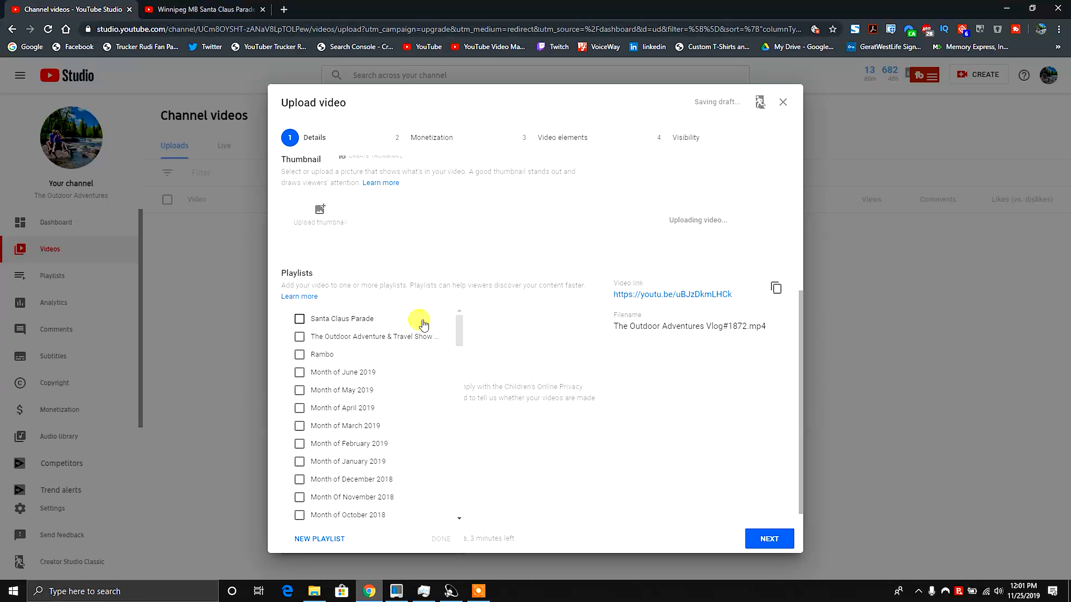
click(299, 337)
click(448, 542)
Expand more options and scroll through paid promotion, tags, recommended tags, language and license settings.
scroll(599, 464, down, 1)
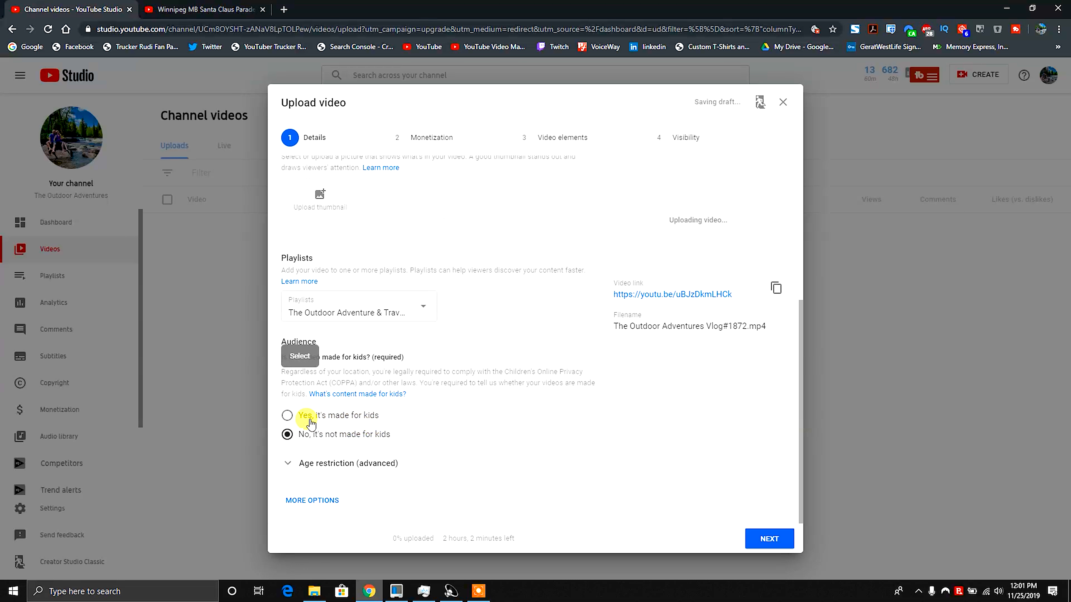
click(327, 501)
scroll(394, 469, down, 6)
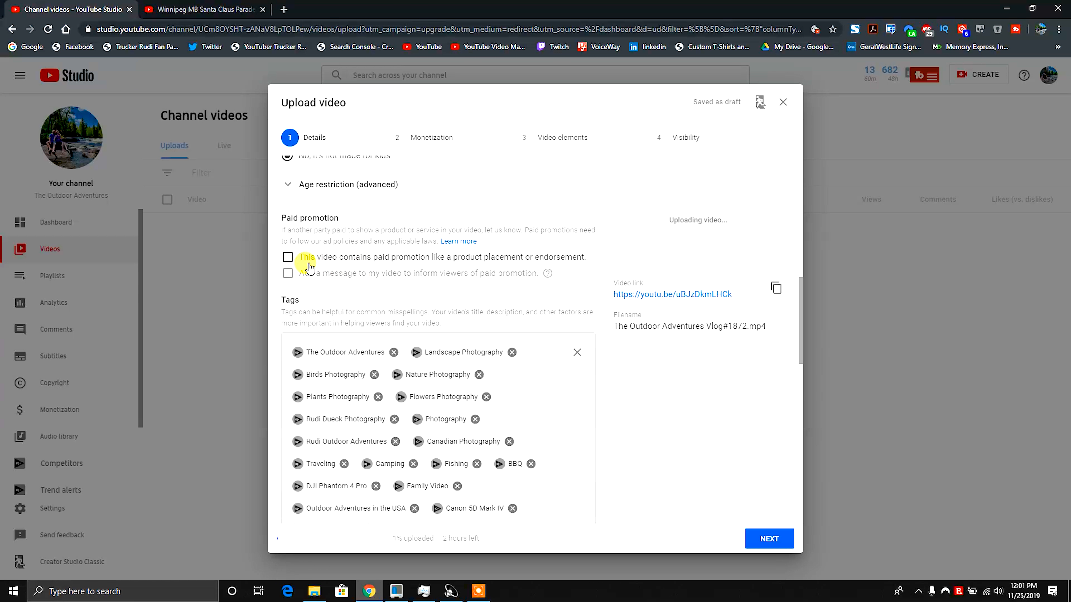
scroll(358, 265, down, 3)
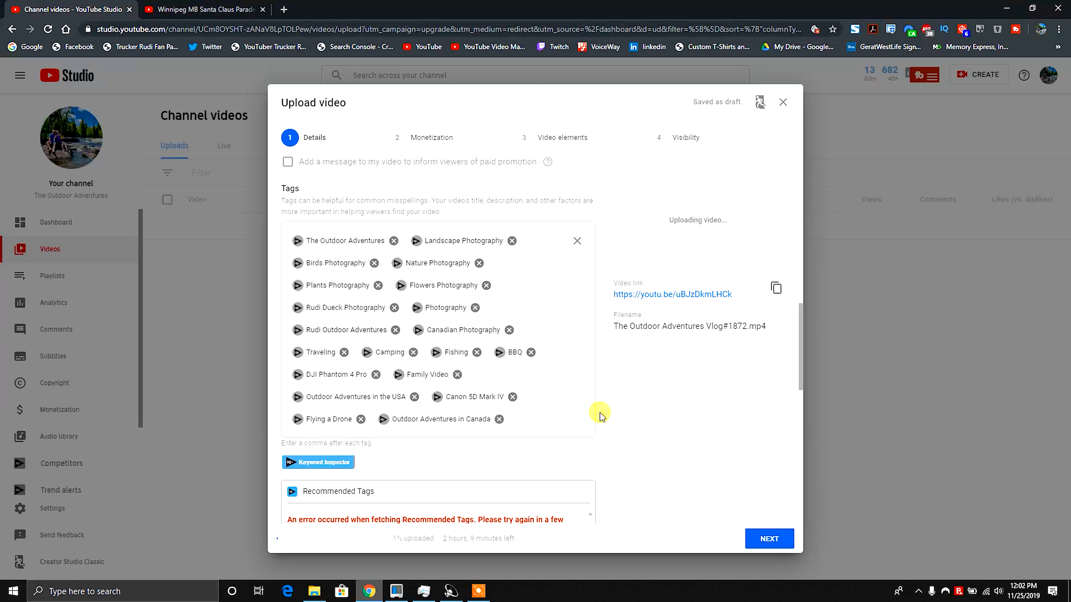
scroll(601, 415, down, 5)
scroll(601, 415, down, 1)
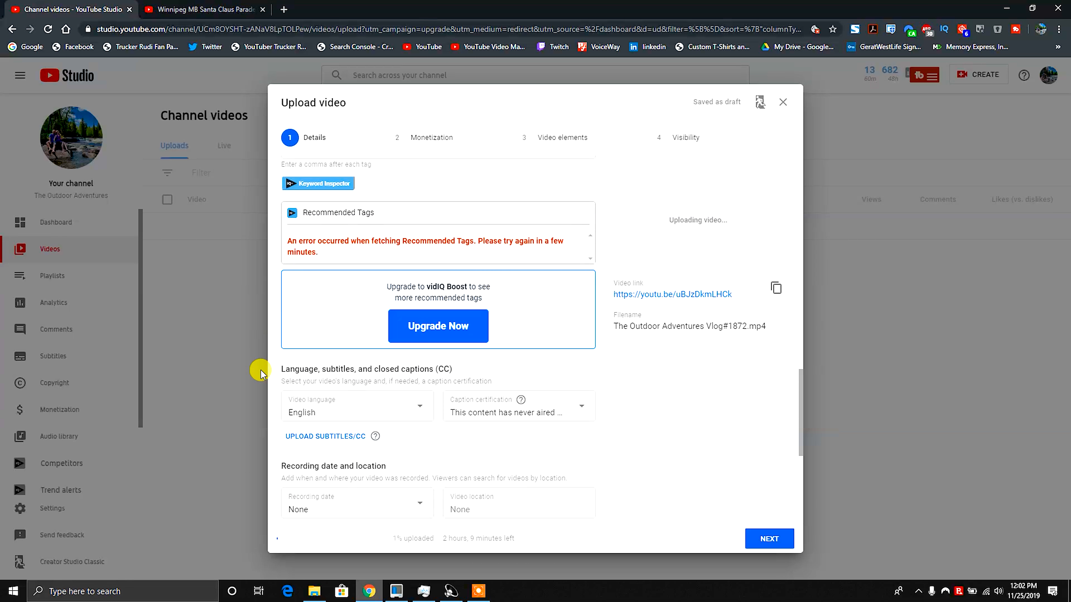
scroll(659, 440, down, 4)
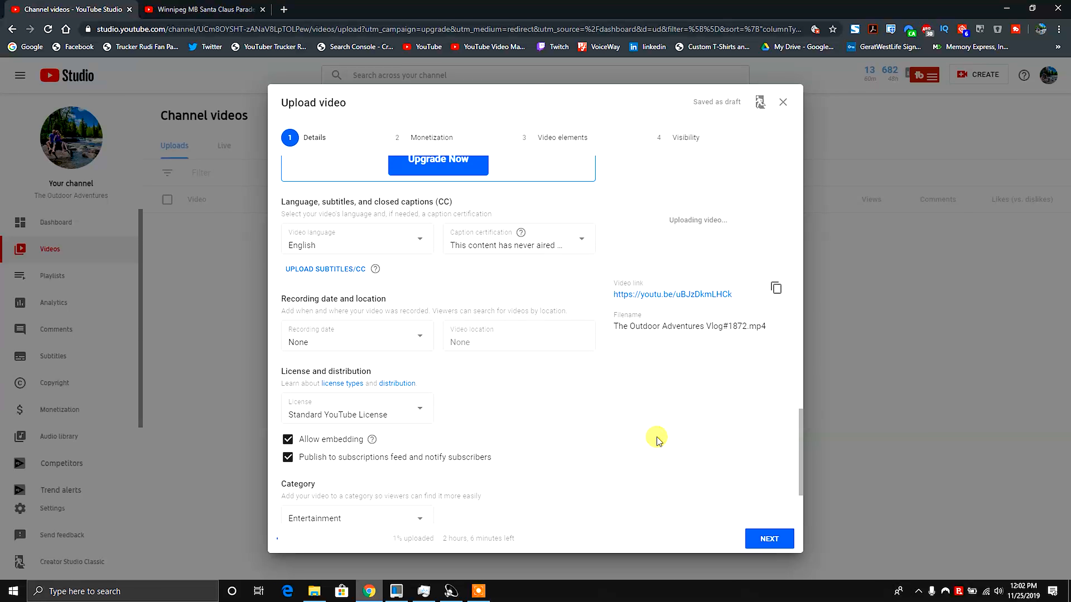
scroll(658, 440, up, 2)
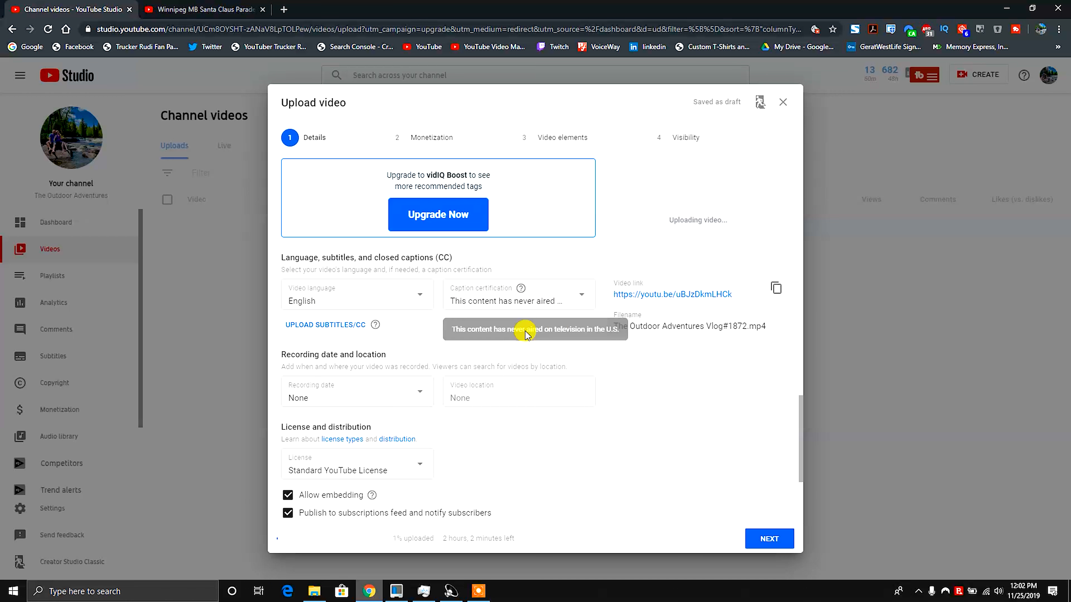
Set the recording date to Nov 20, 2019 and continue to the Monetization step.
click(417, 391)
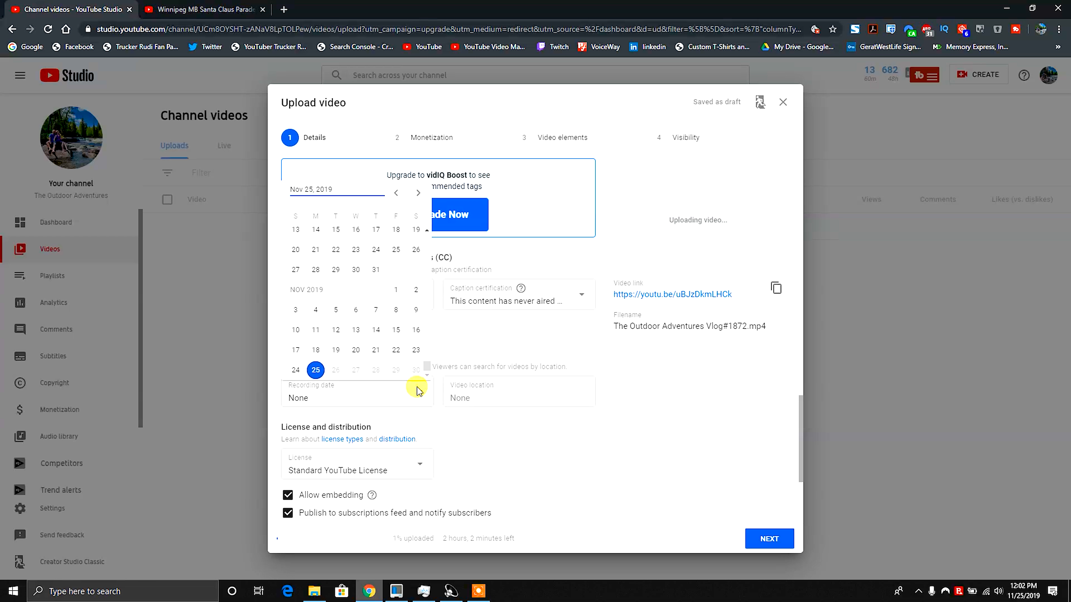
click(357, 351)
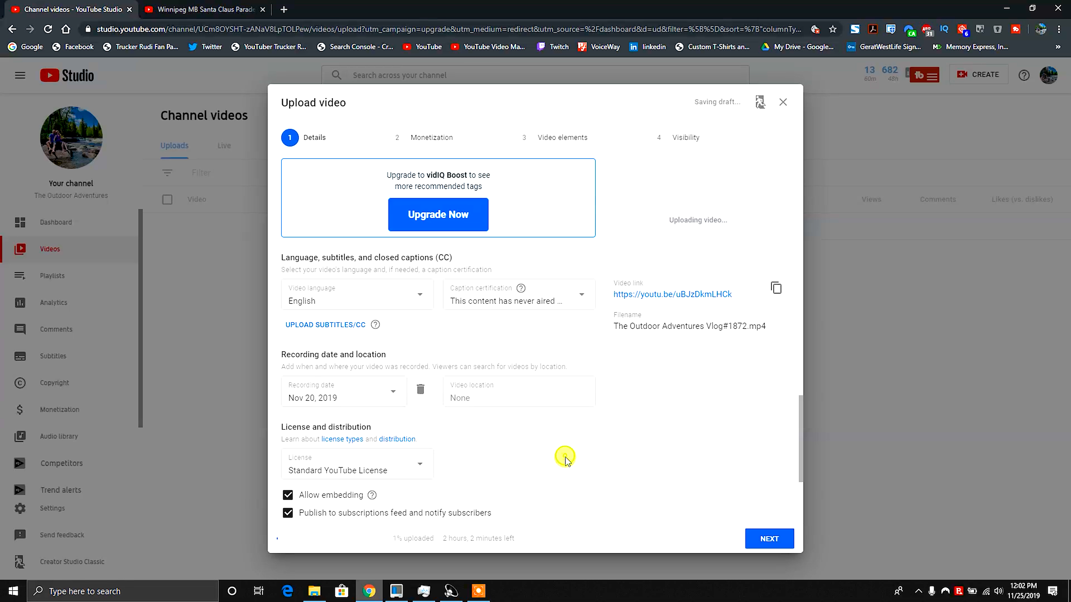
scroll(565, 460, down, 3)
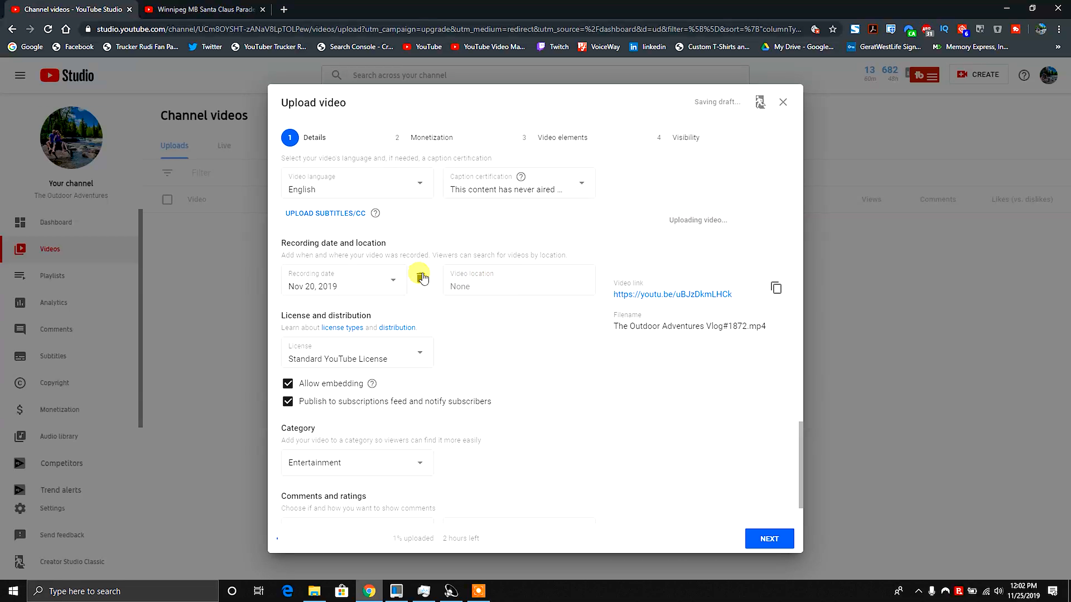
scroll(583, 407, down, 2)
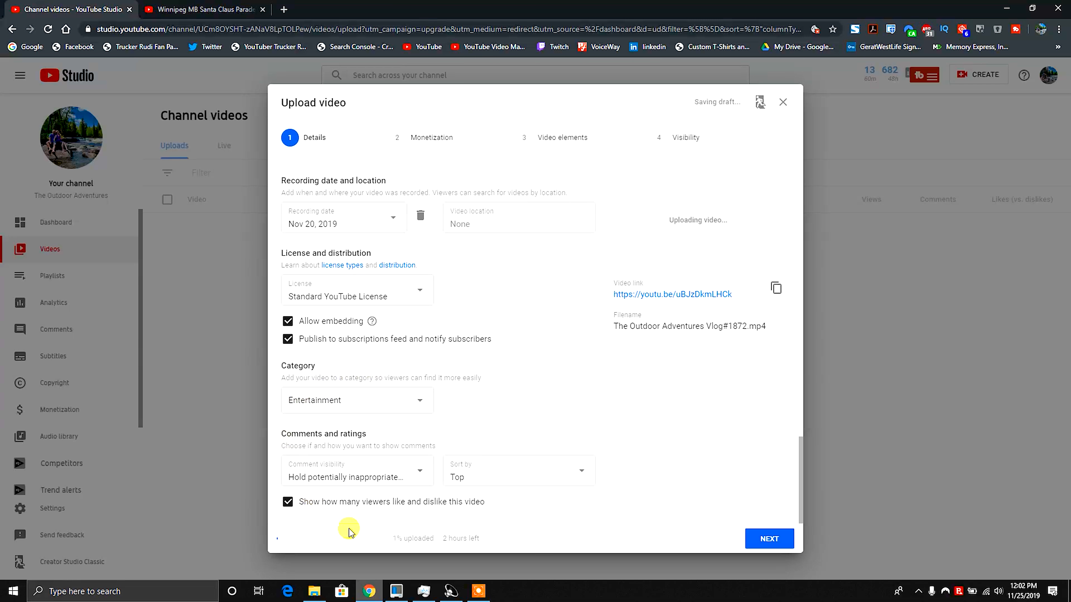
click(779, 541)
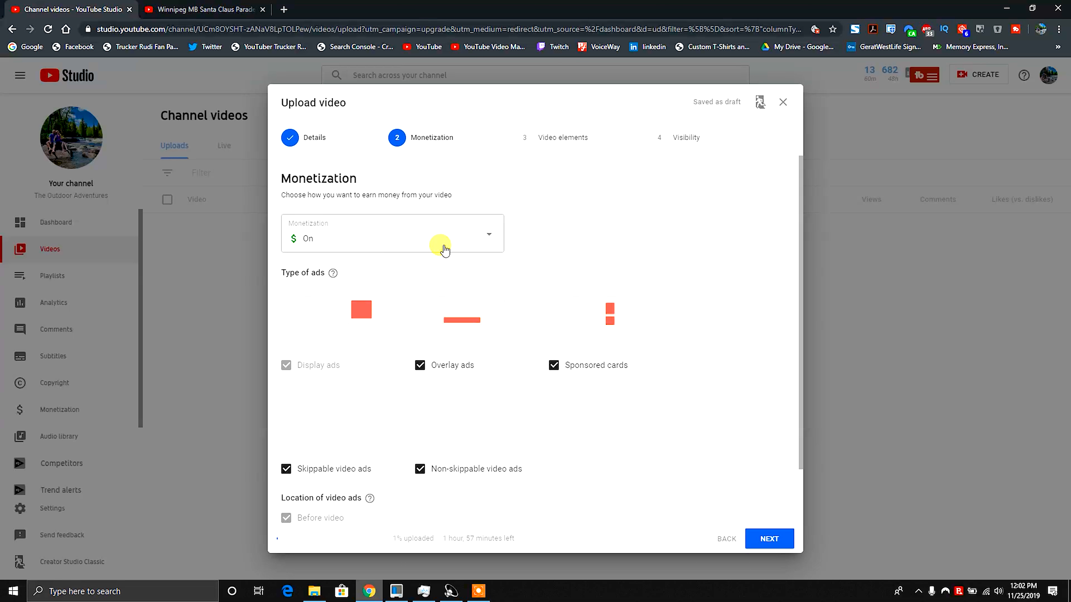
Review the monetization ad types and locations, then advance past Video elements to Visibility.
scroll(693, 411, down, 1)
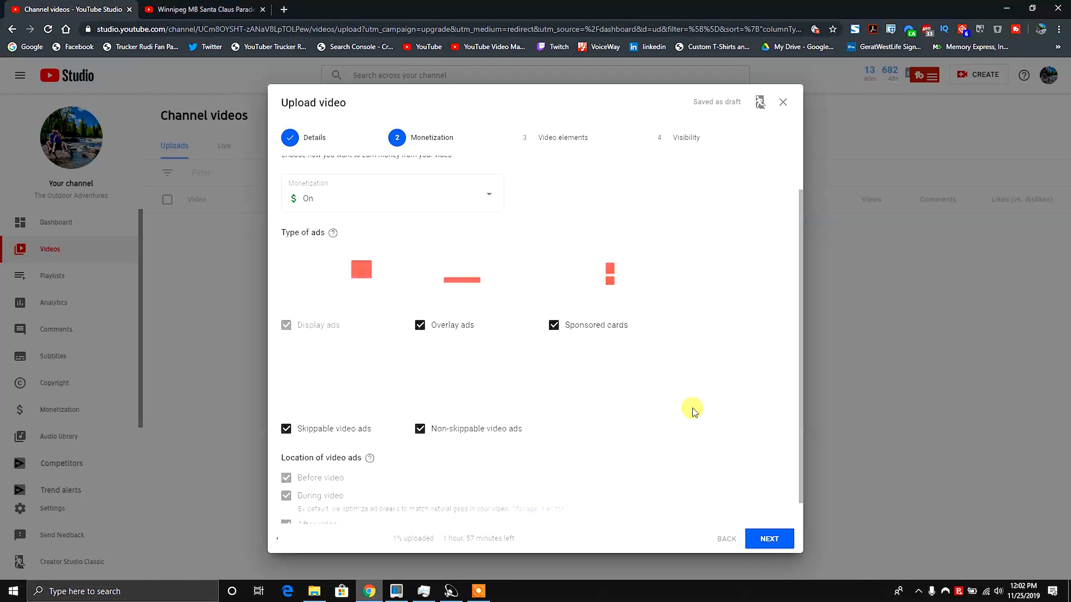
scroll(694, 411, down, 1)
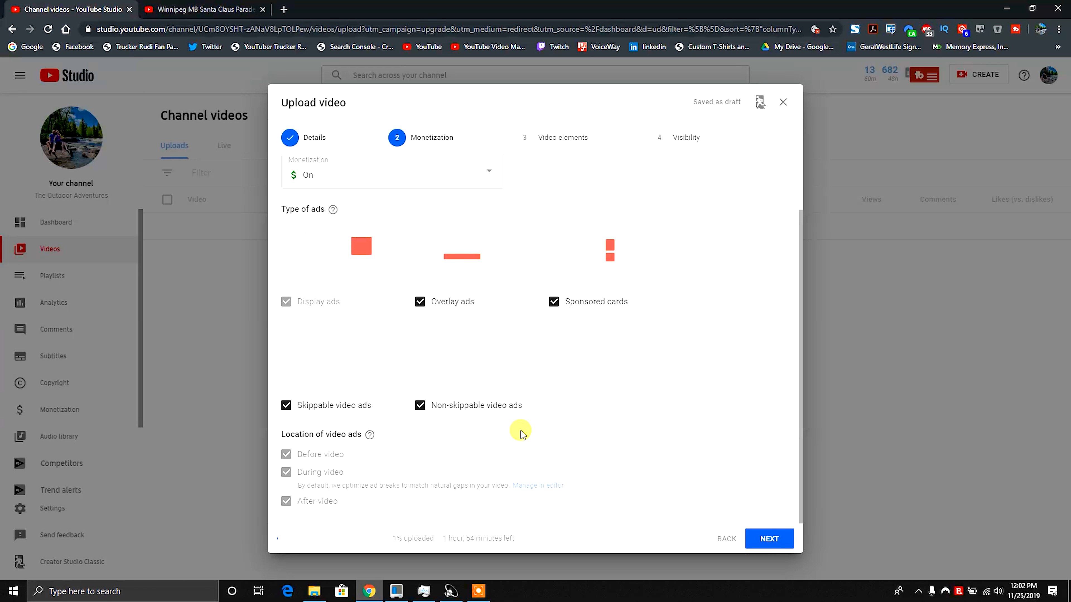
scroll(602, 258, up, 2)
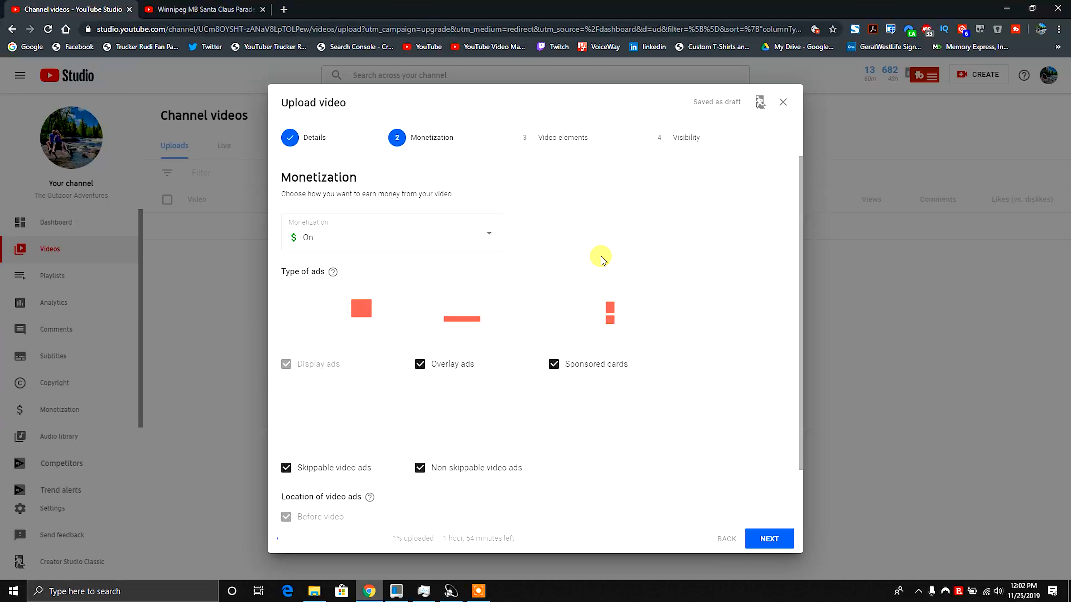
click(772, 542)
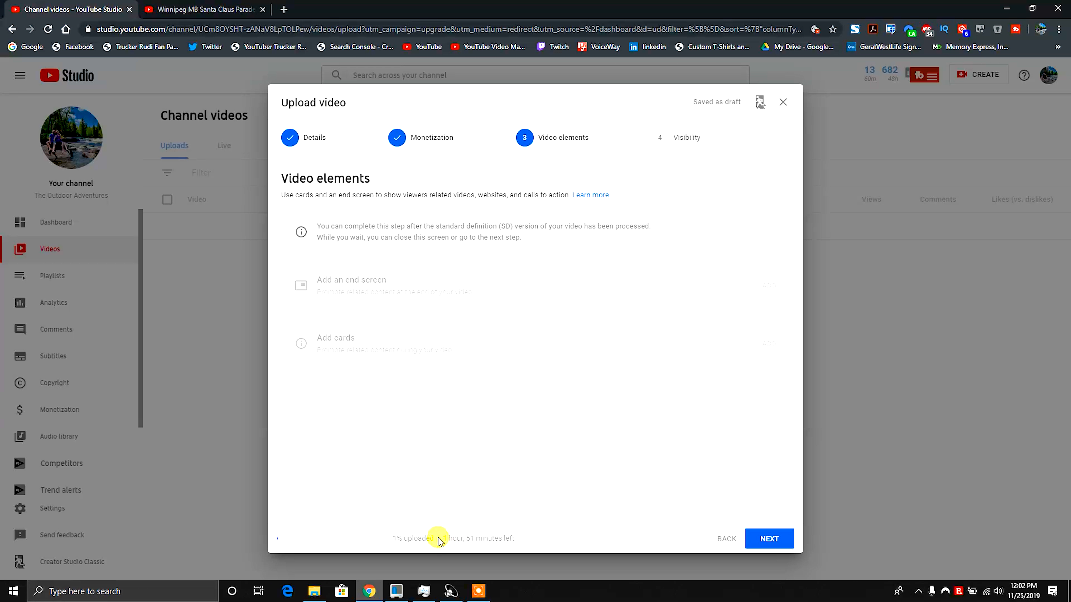
click(769, 537)
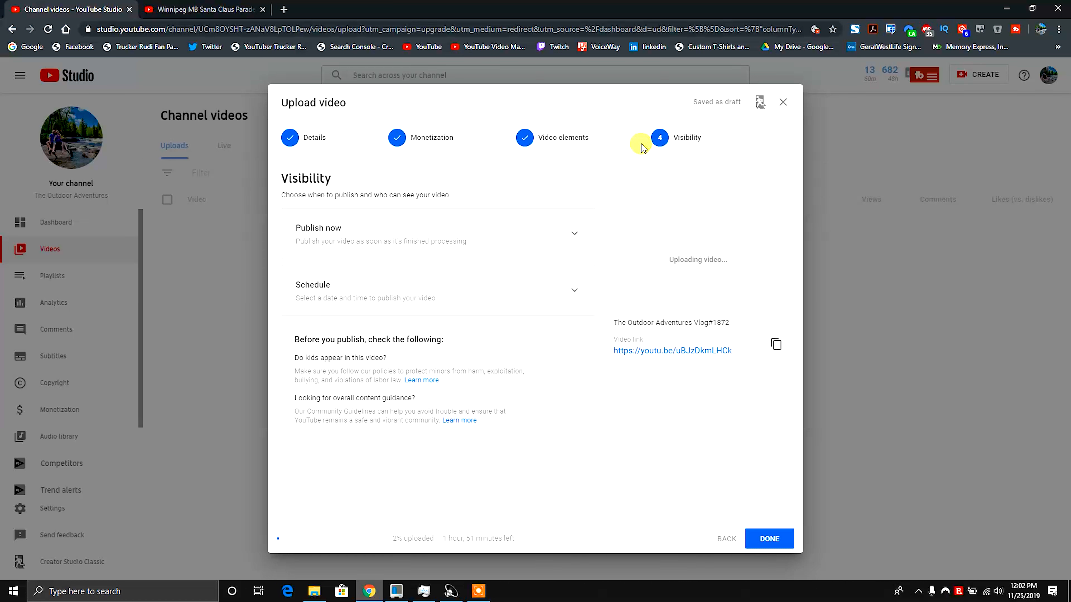
Expand and collapse the Publish now and Schedule visibility options to compare them.
click(571, 242)
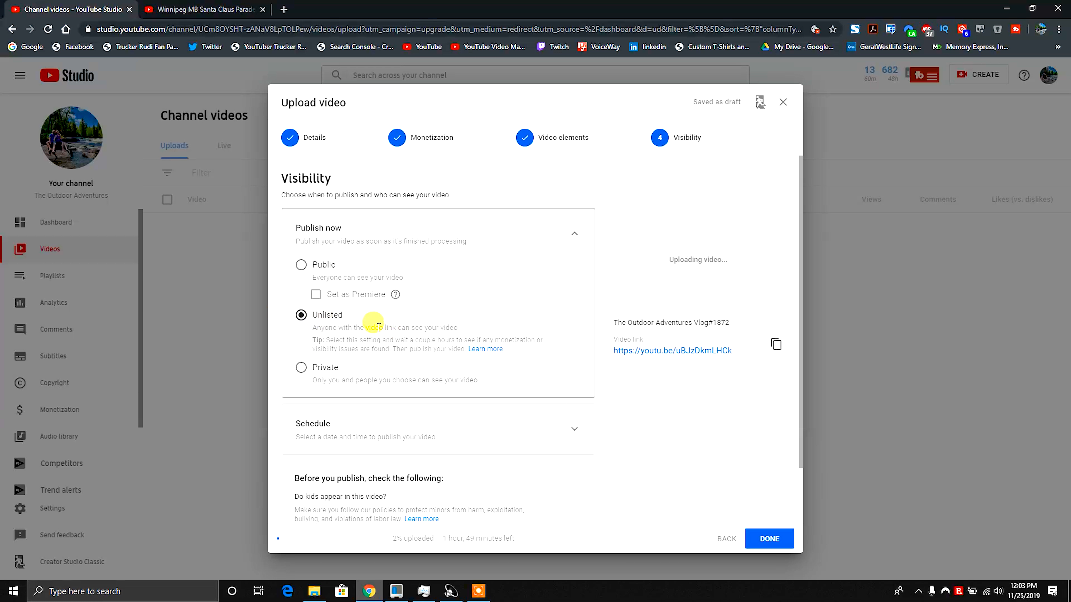
click(571, 227)
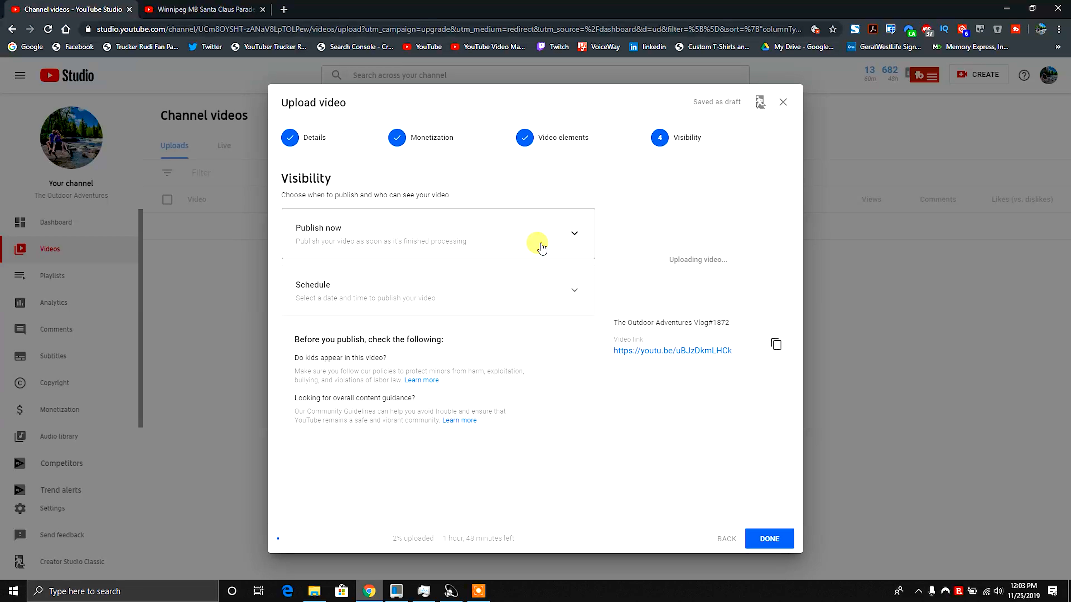
click(575, 291)
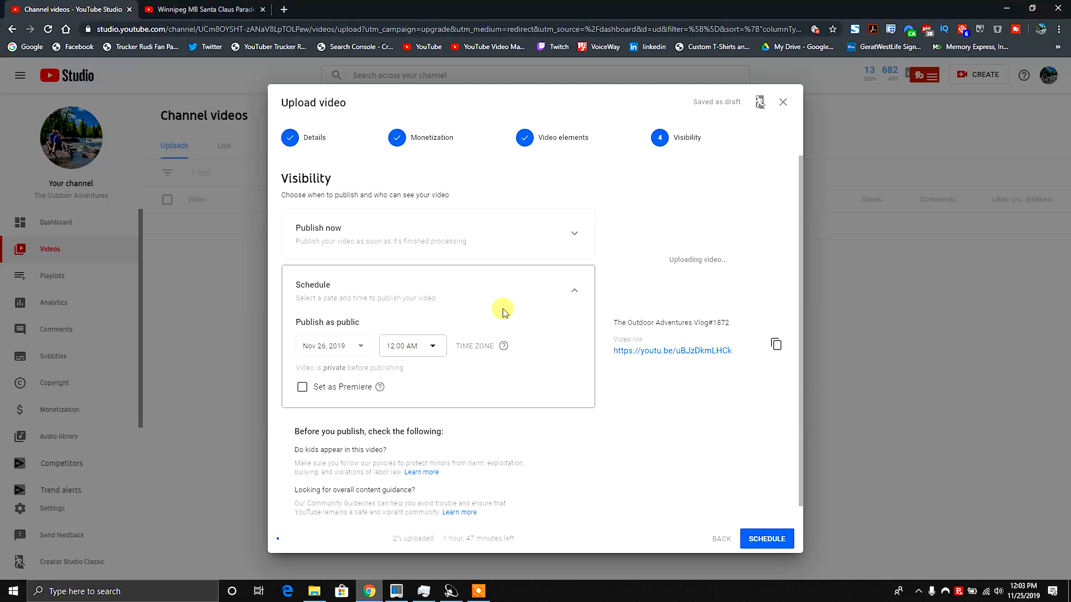
click(574, 293)
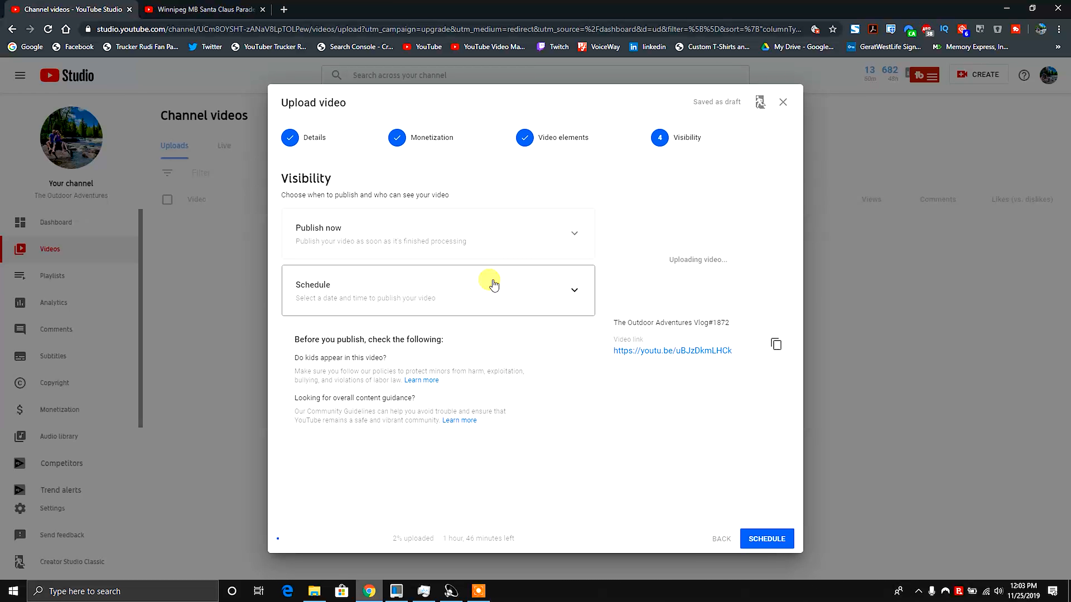
Publish the video as Private, finish the upload and close the uploading notice.
click(510, 241)
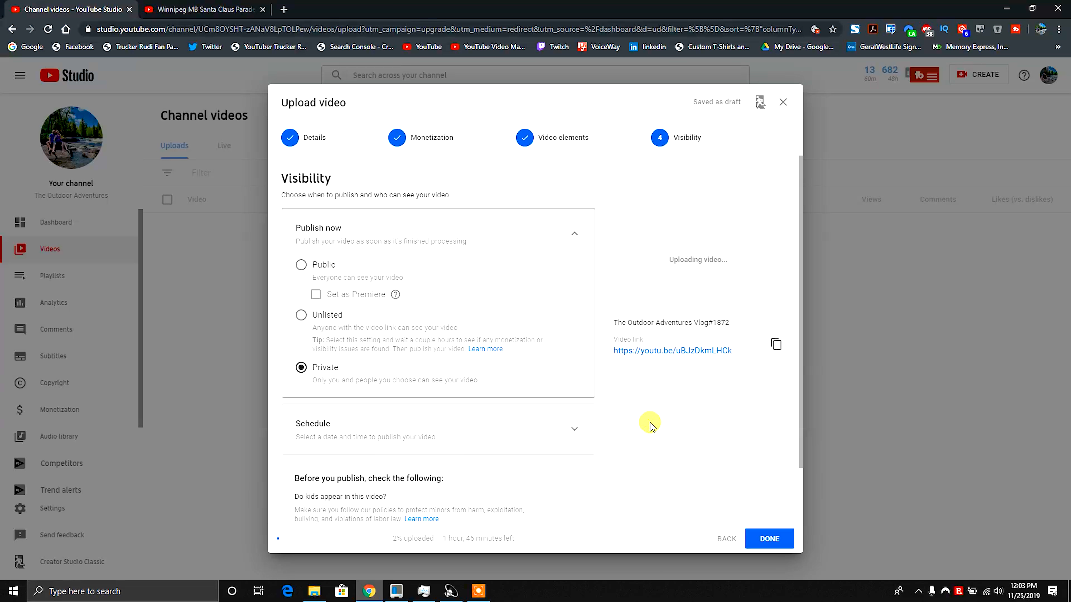
click(763, 537)
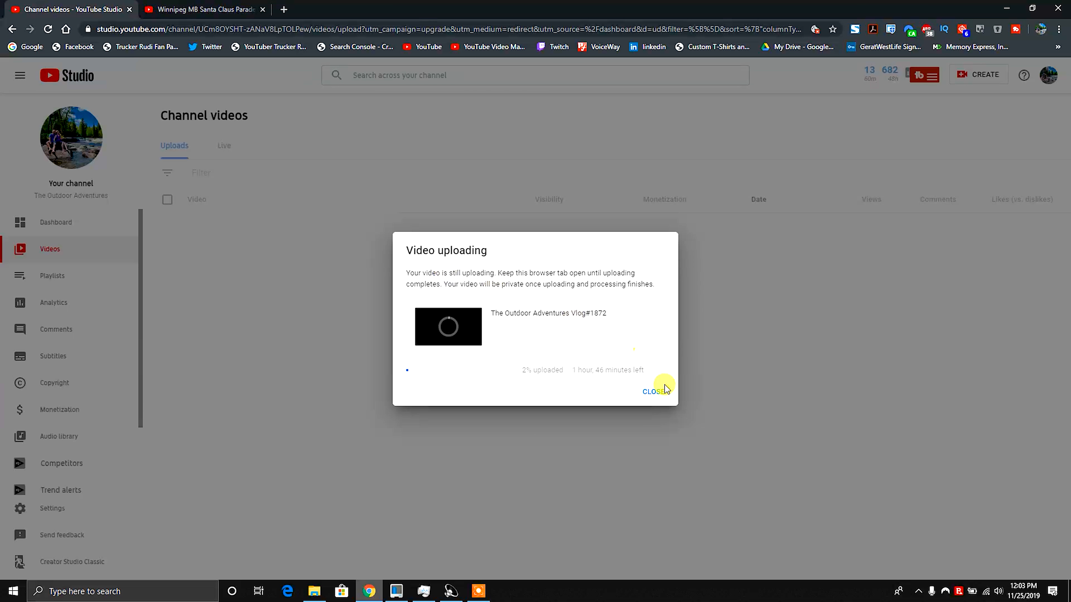
click(652, 394)
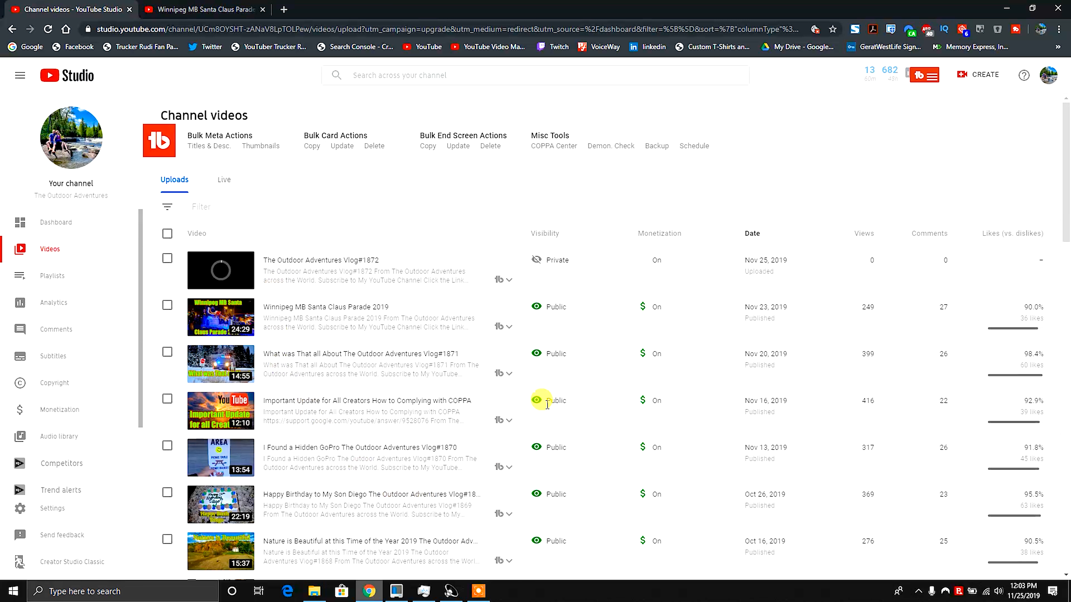
Open the channel dashboard and look over its latest upload, analytics and other sections.
click(50, 222)
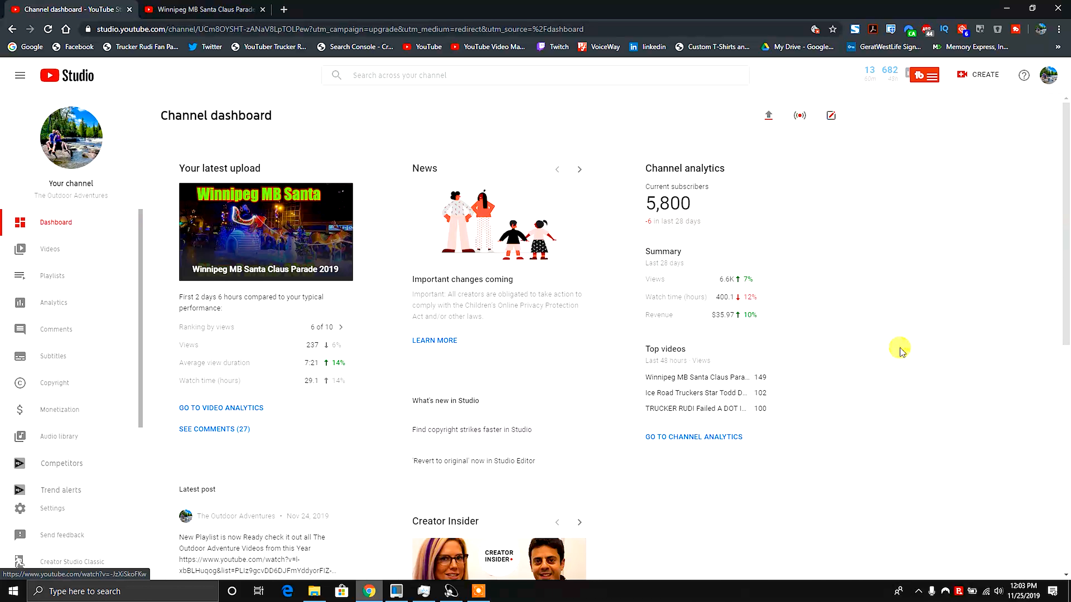
scroll(899, 348, down, 9)
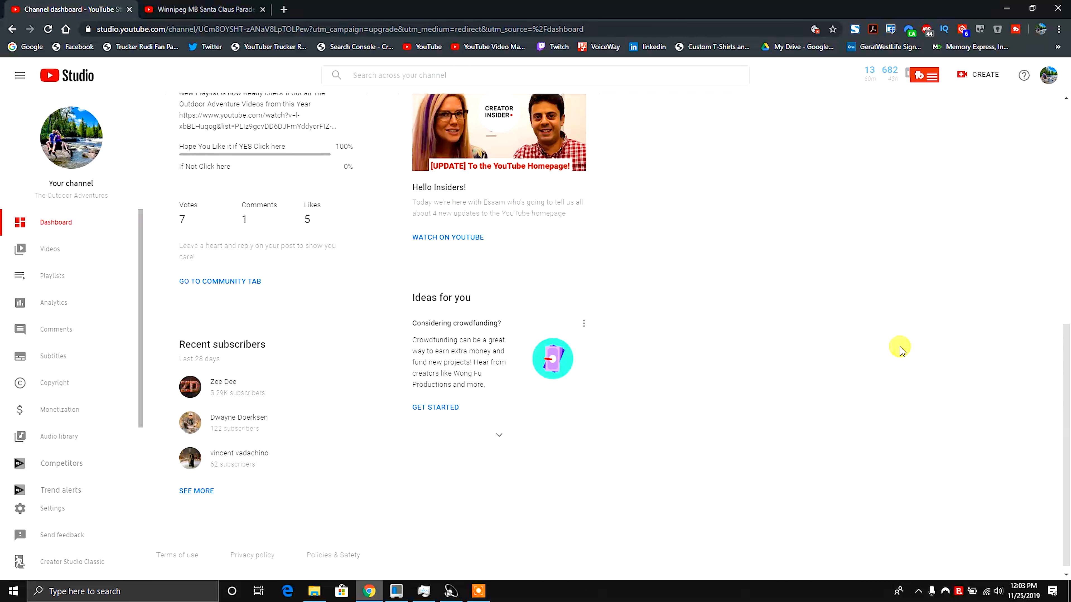
scroll(899, 348, up, 9)
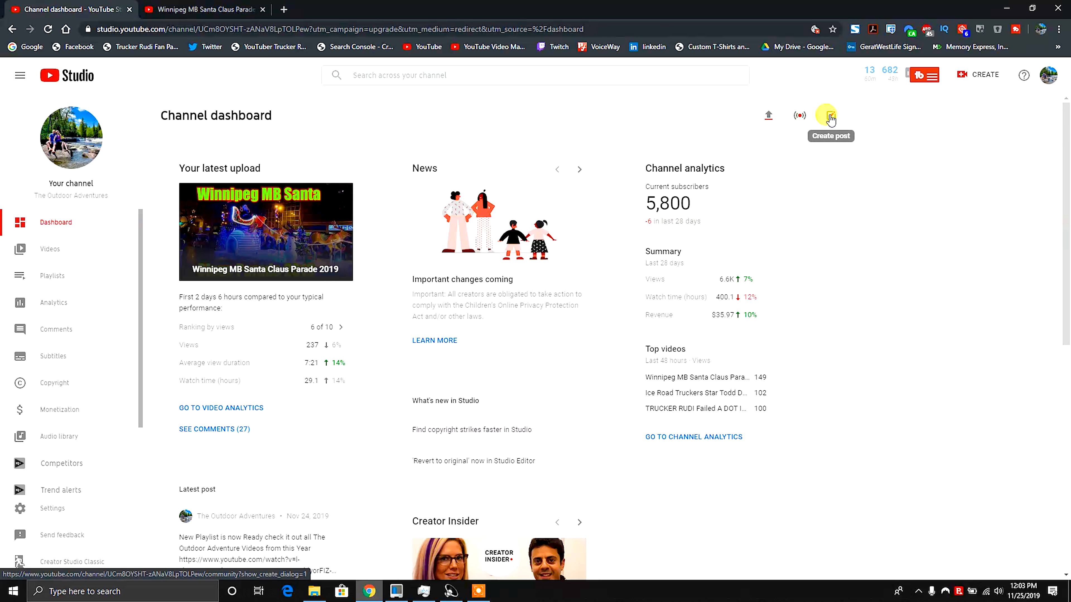
Open the Create menu to view its upload, live and post options, then close it.
click(989, 76)
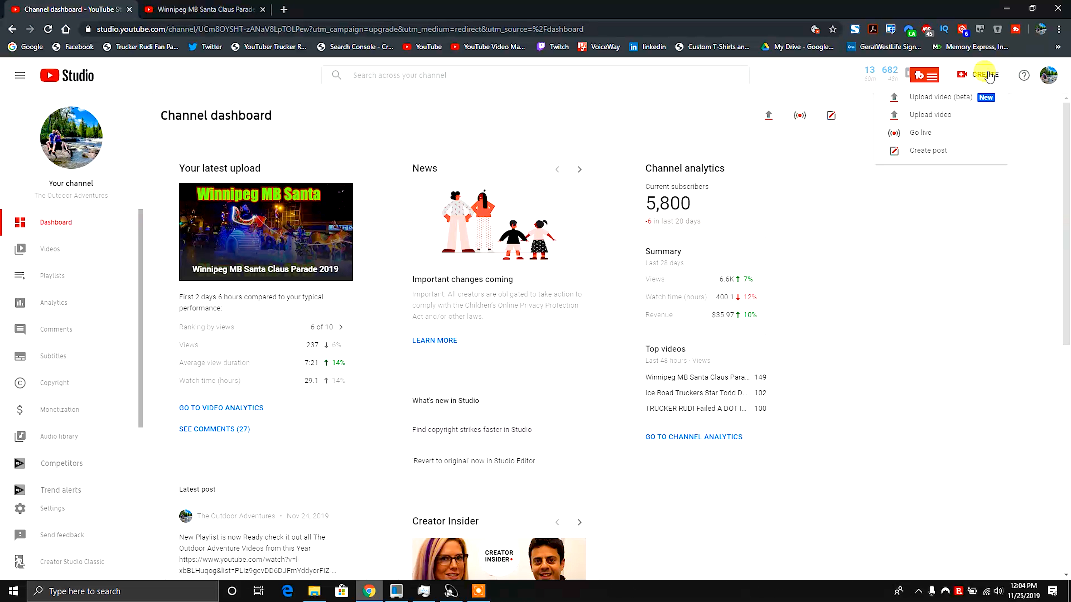
click(916, 259)
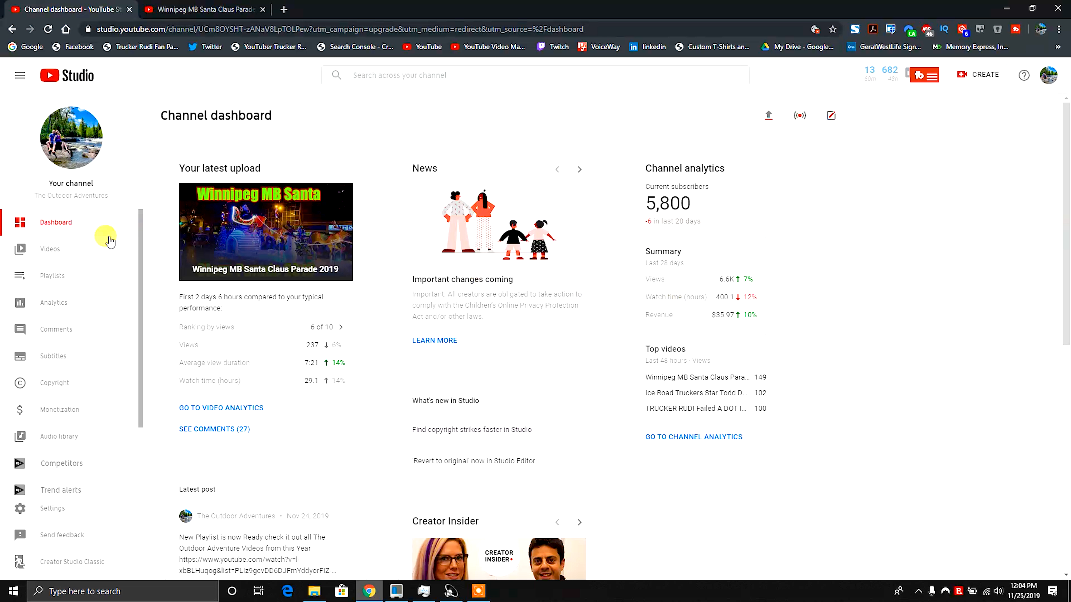
Return to the channel videos list and open the Trucker Jukebox video's visibility options, comparing Publish now and Schedule before cancelling.
click(56, 255)
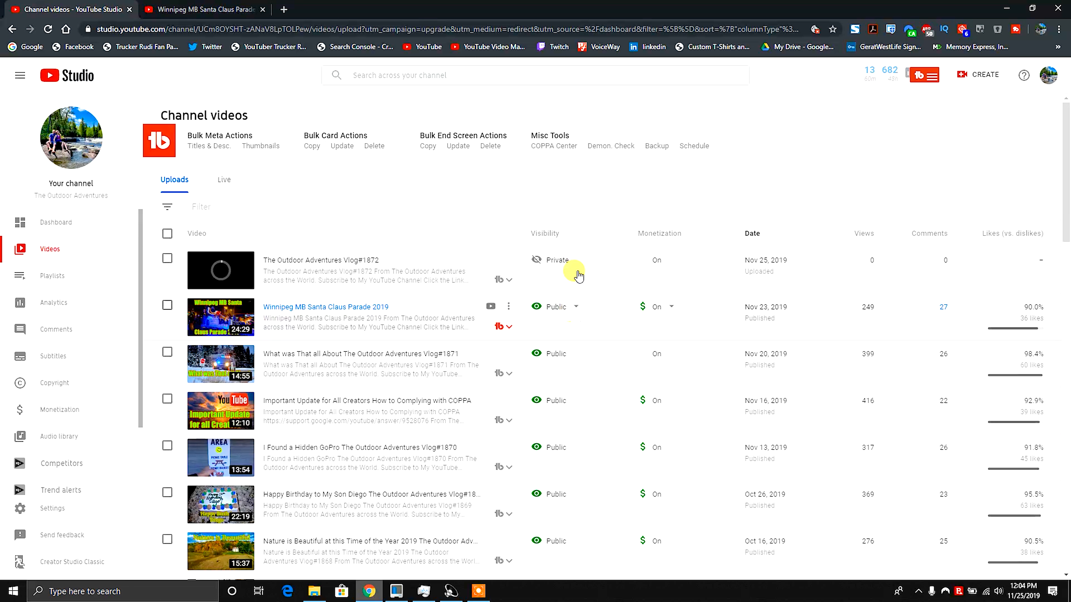
scroll(578, 274, down, 6)
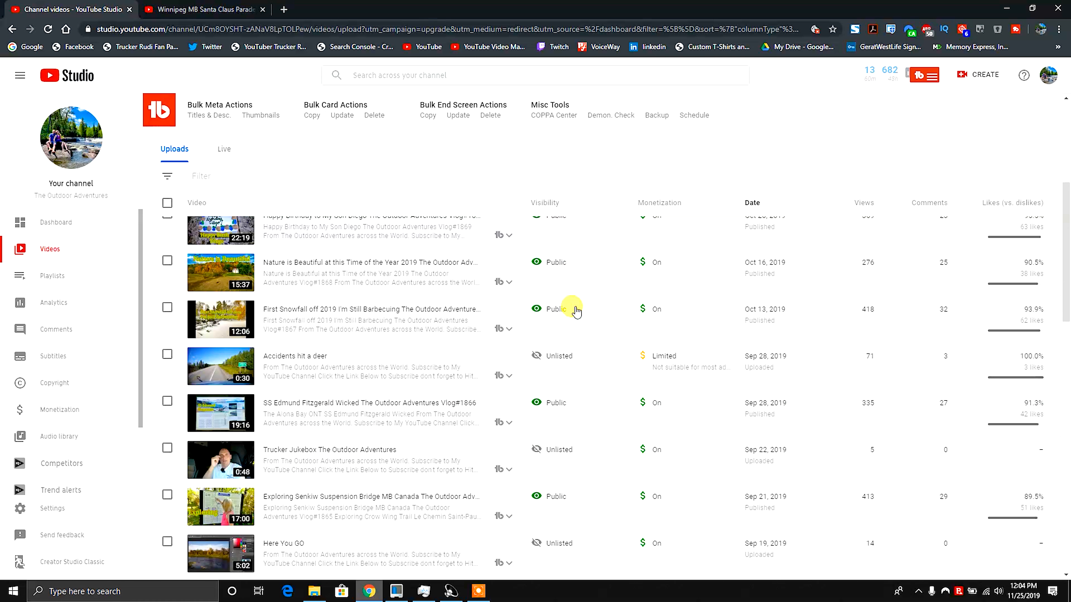
scroll(548, 400, down, 2)
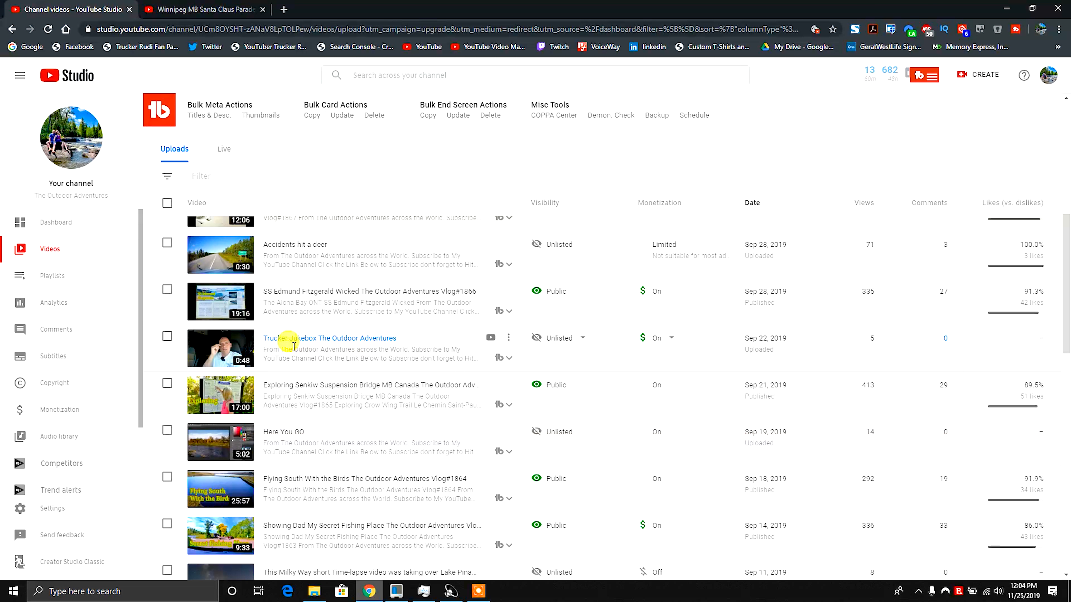
mouse_move(581, 344)
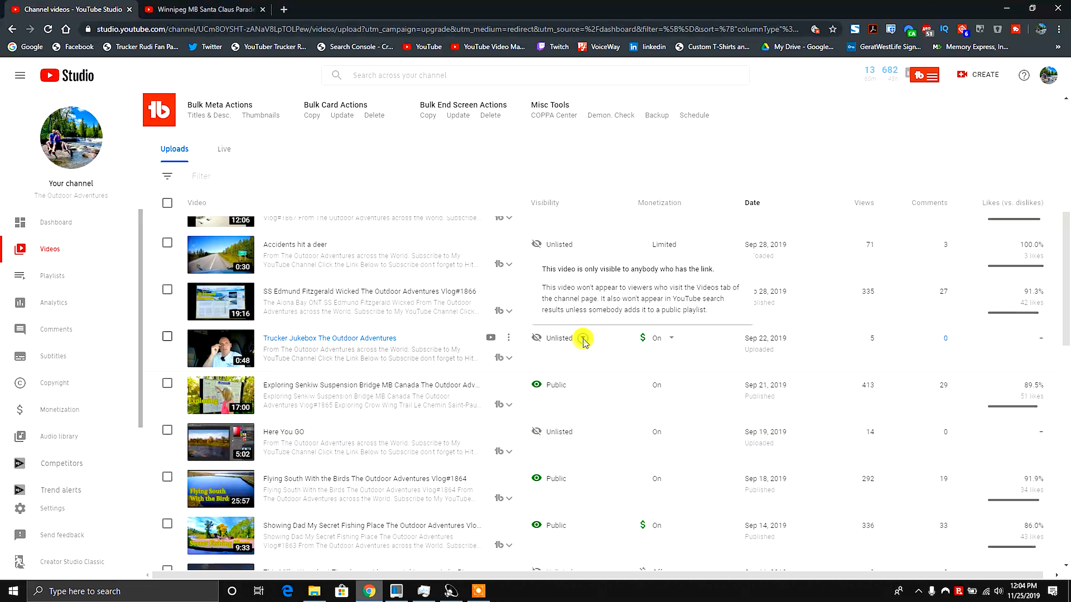
click(583, 340)
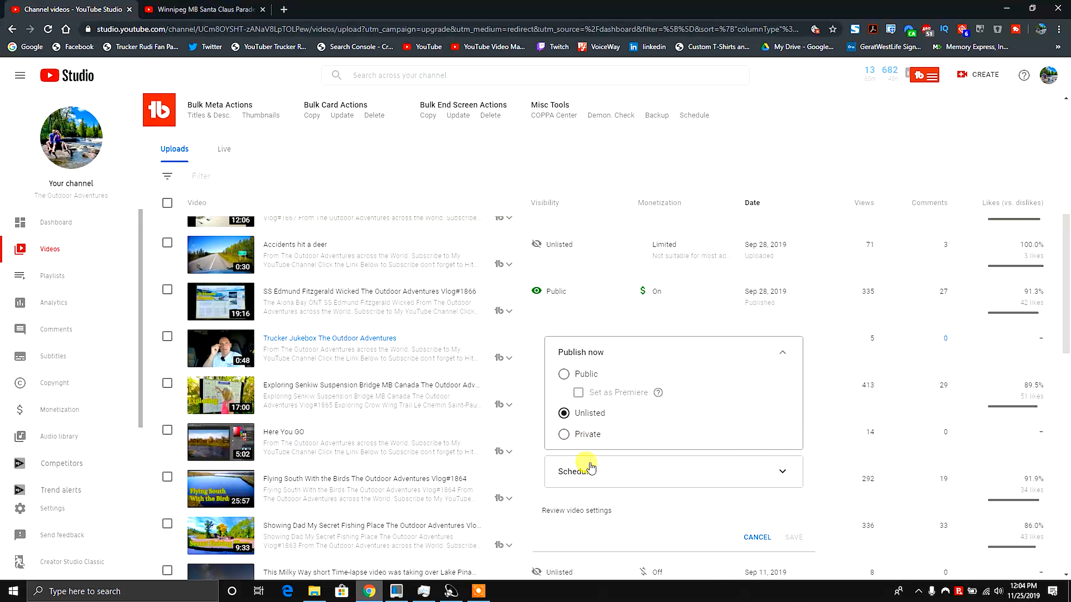
click(592, 472)
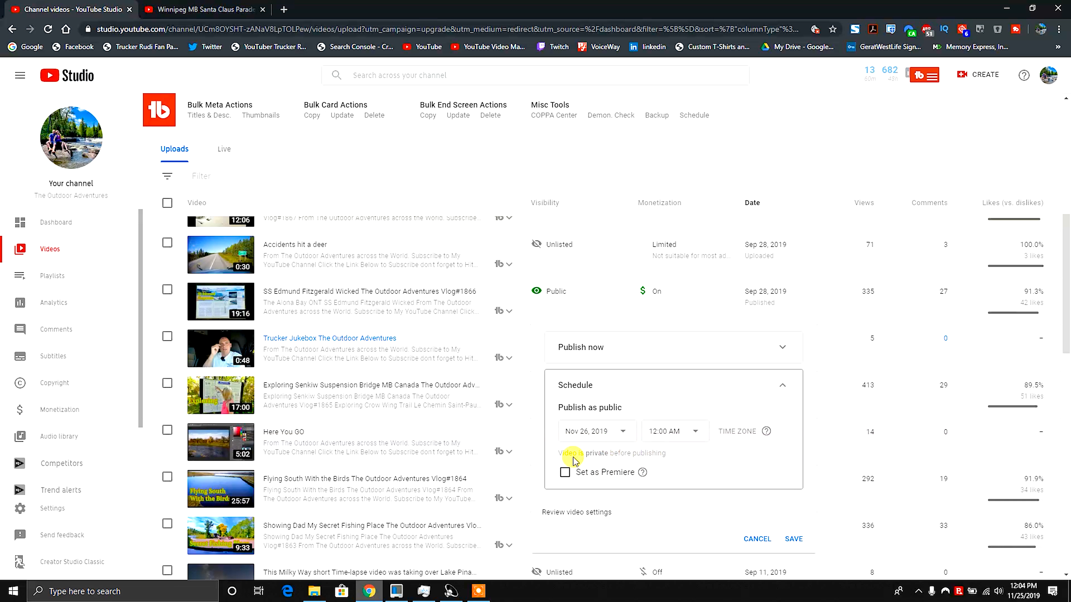
click(670, 357)
click(757, 537)
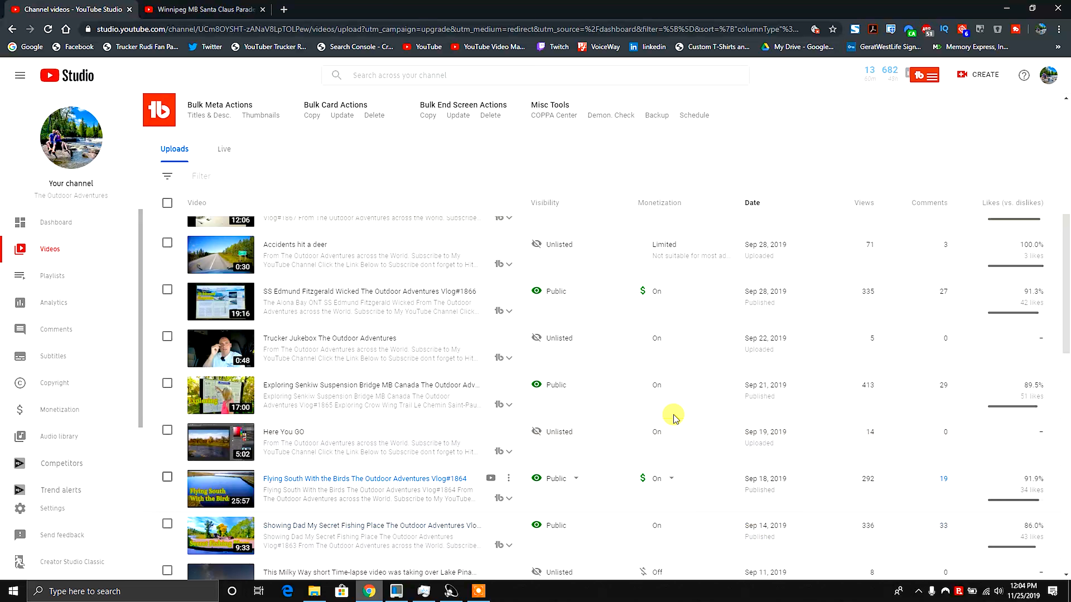
Select the Trucker Jukebox video and browse the bulk Edit, More actions and Add to playlist options.
click(168, 337)
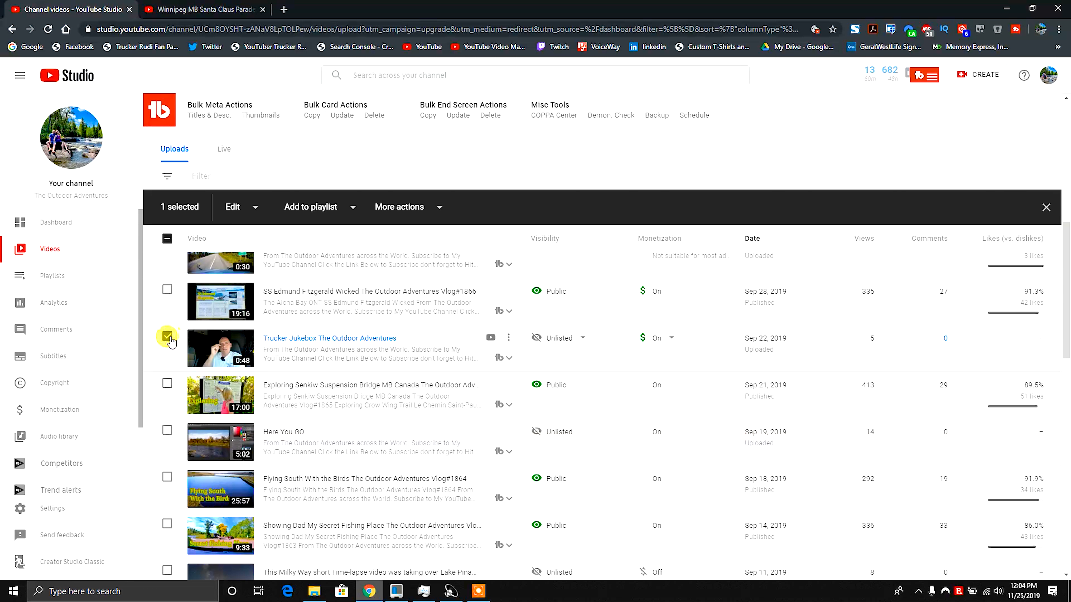
click(243, 213)
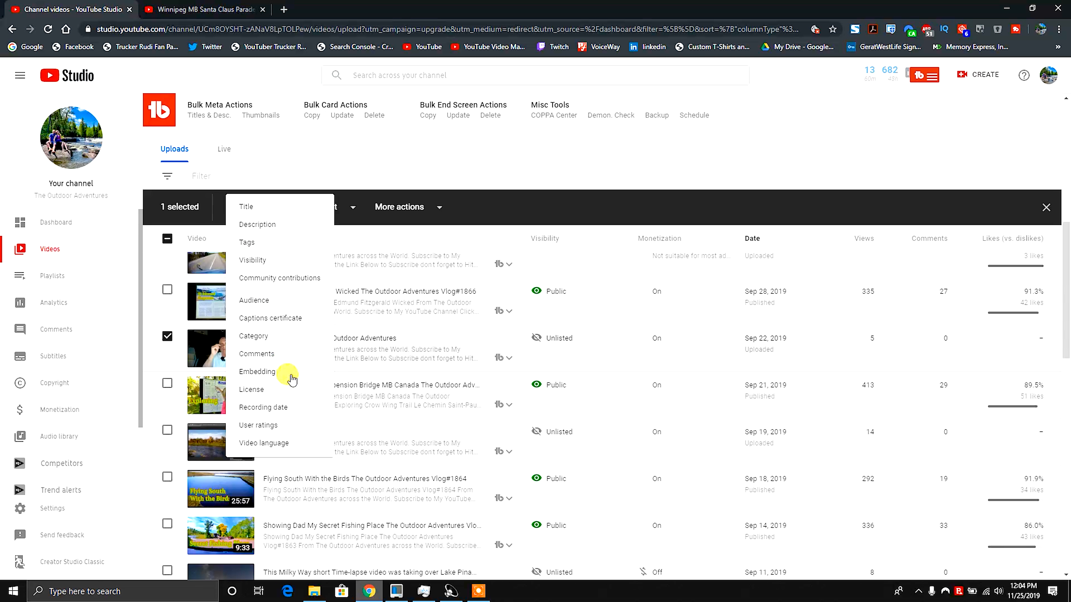
click(422, 209)
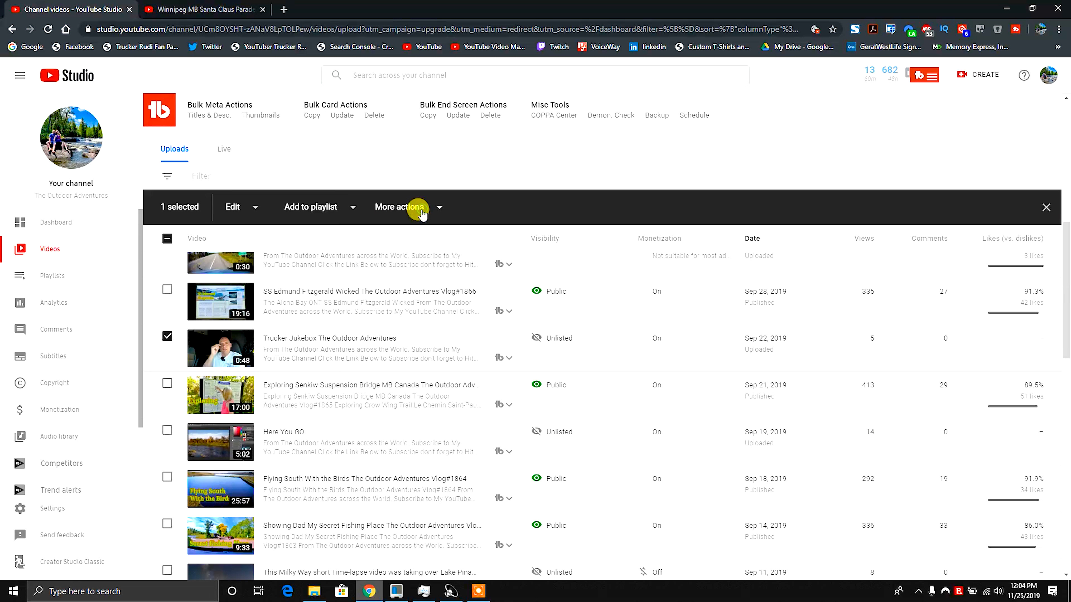
click(429, 208)
click(518, 205)
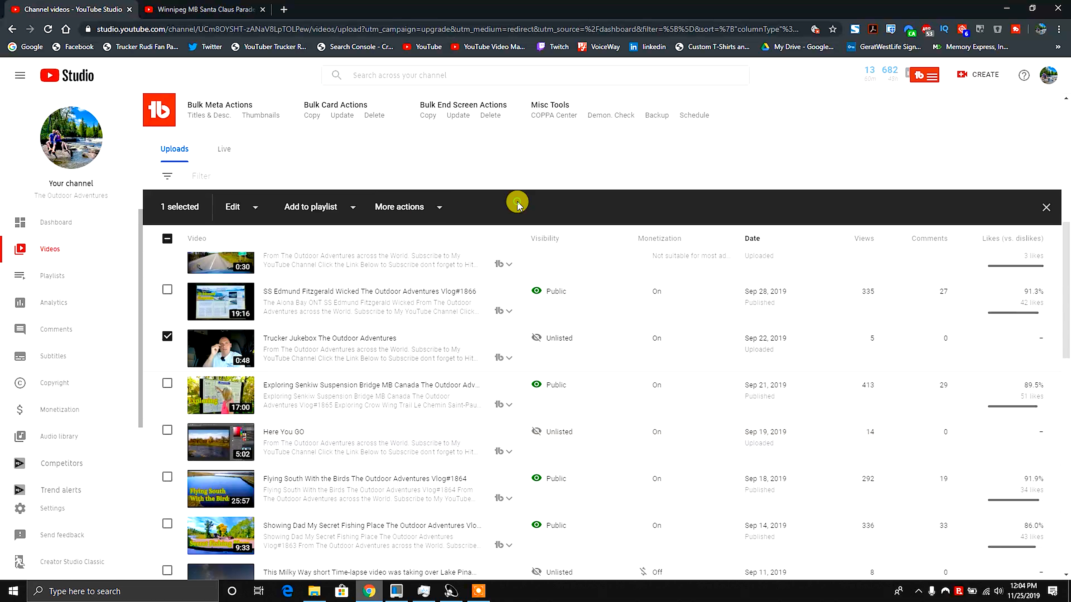
click(353, 209)
click(617, 210)
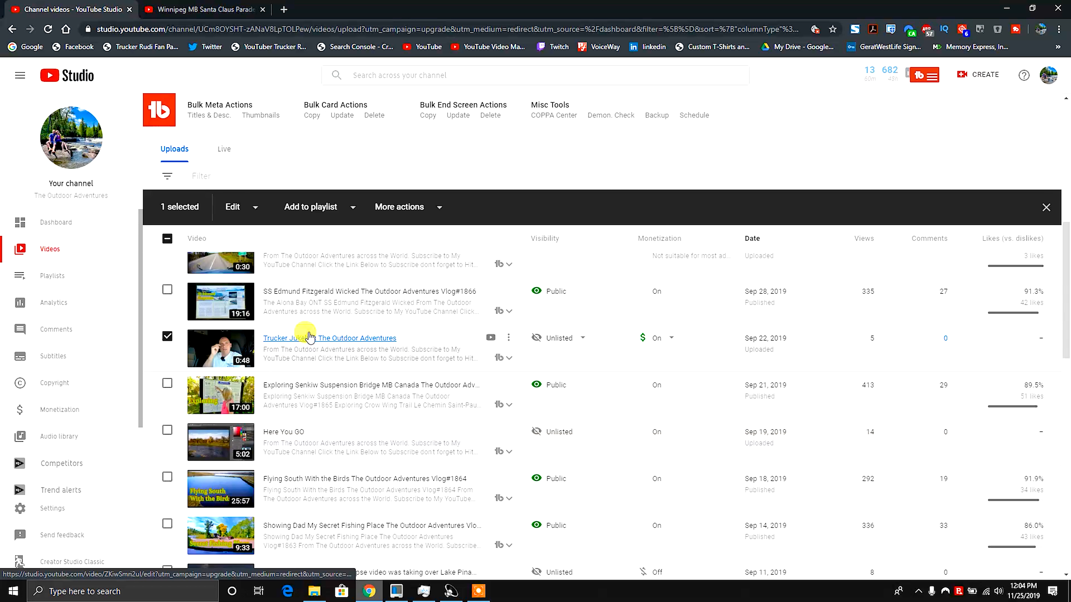
Open the Trucker Jukebox video's details and review its title, tags, recommended tags and vidIQ score panels.
click(307, 340)
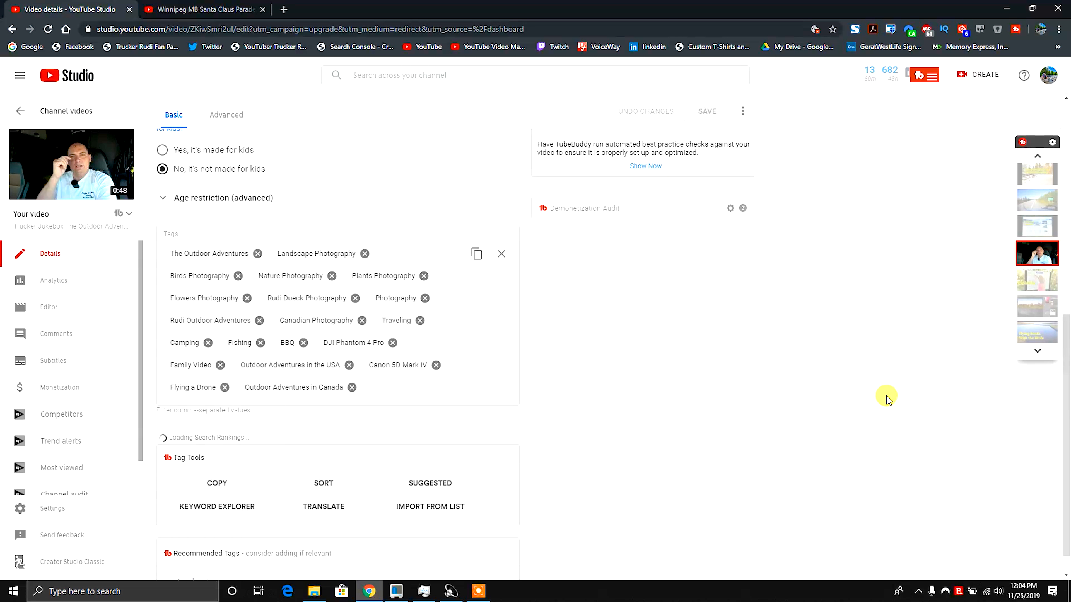
scroll(806, 411, up, 10)
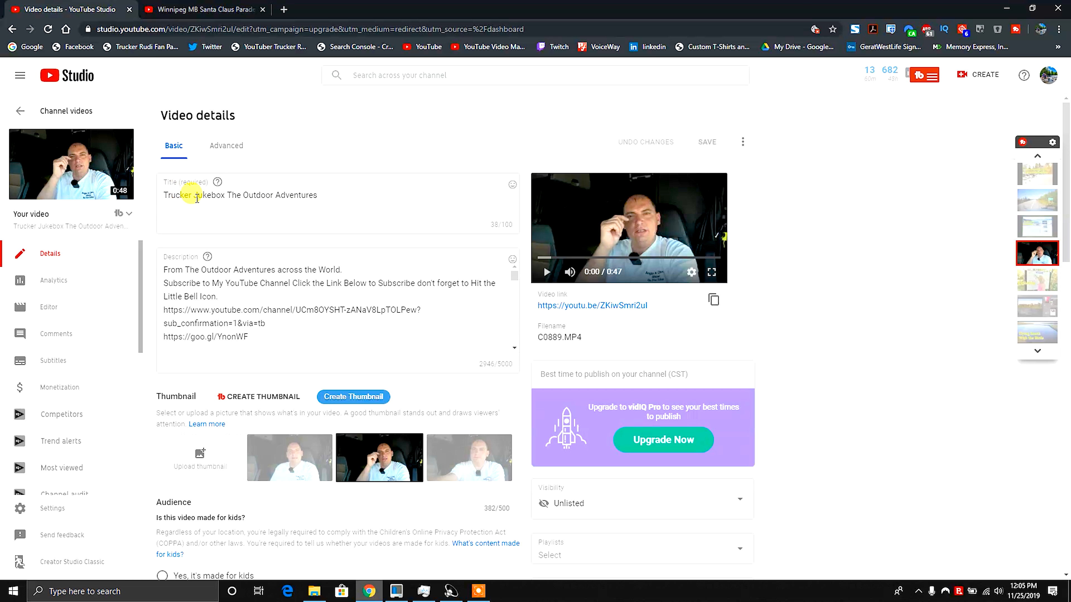
scroll(791, 420, down, 15)
scroll(716, 413, up, 4)
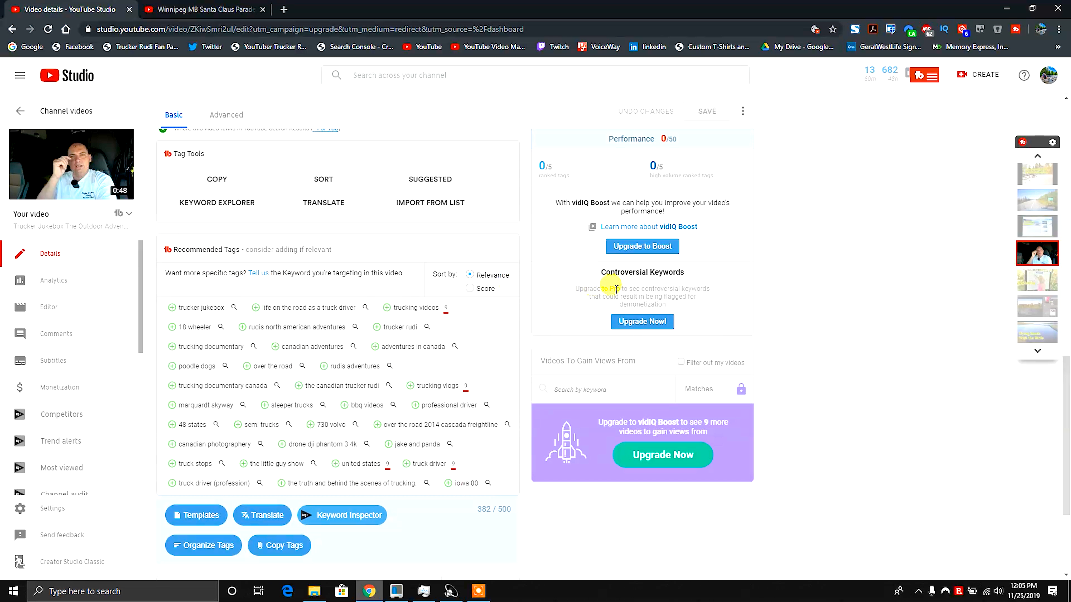
scroll(658, 481, down, 3)
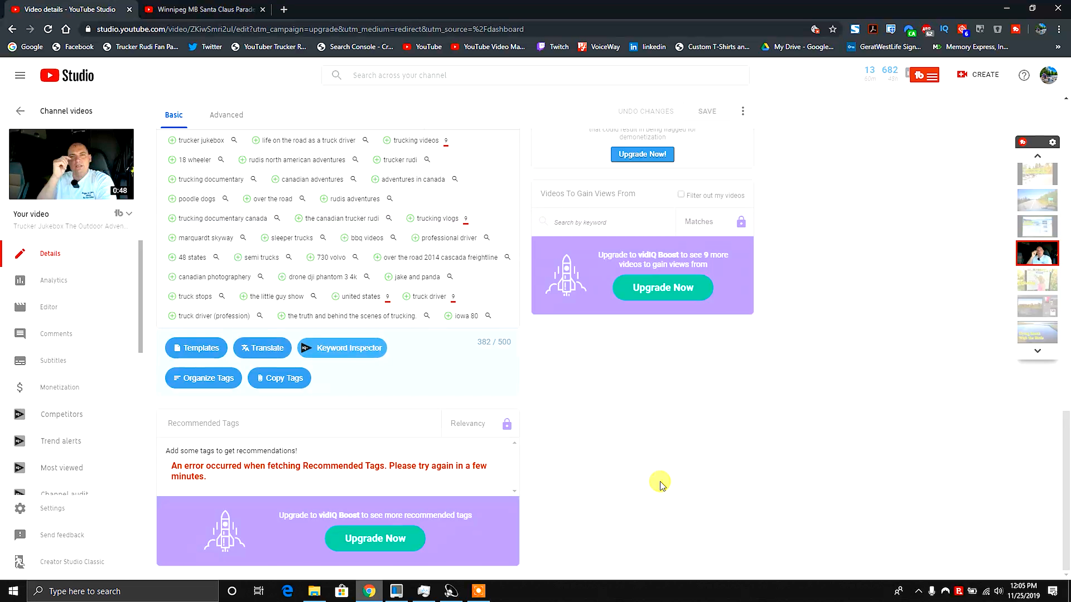
scroll(660, 483, up, 8)
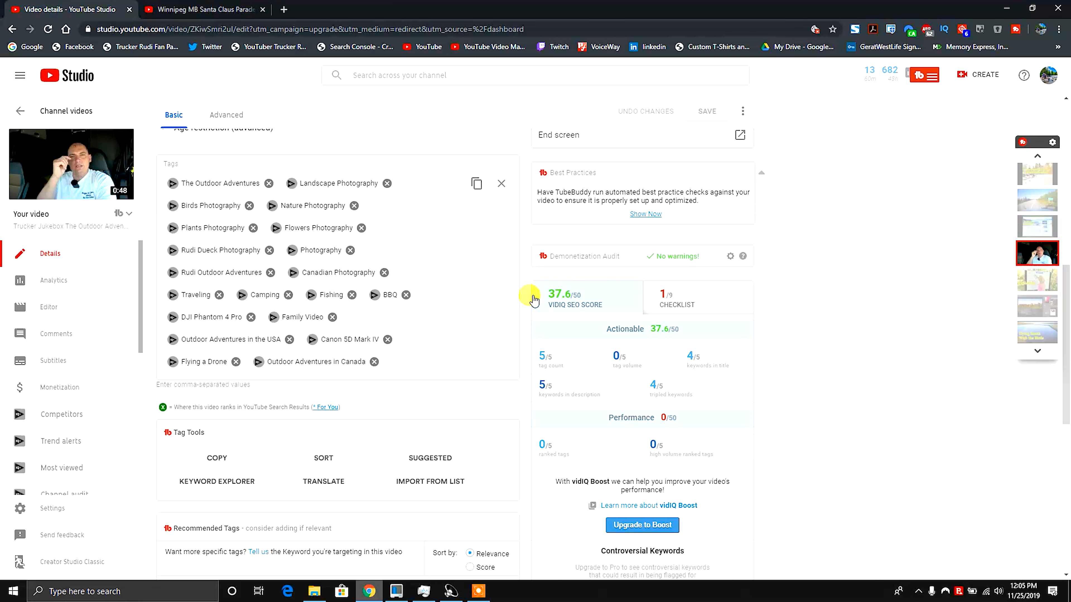
scroll(663, 446, up, 5)
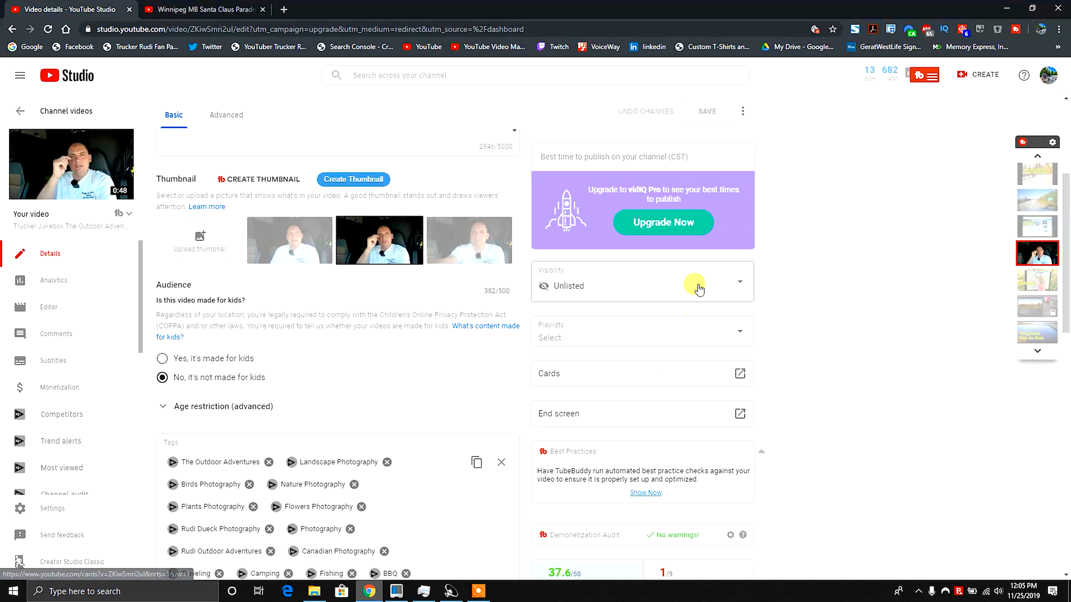
Open and close the video's visibility options, then review its Advanced details settings.
click(739, 287)
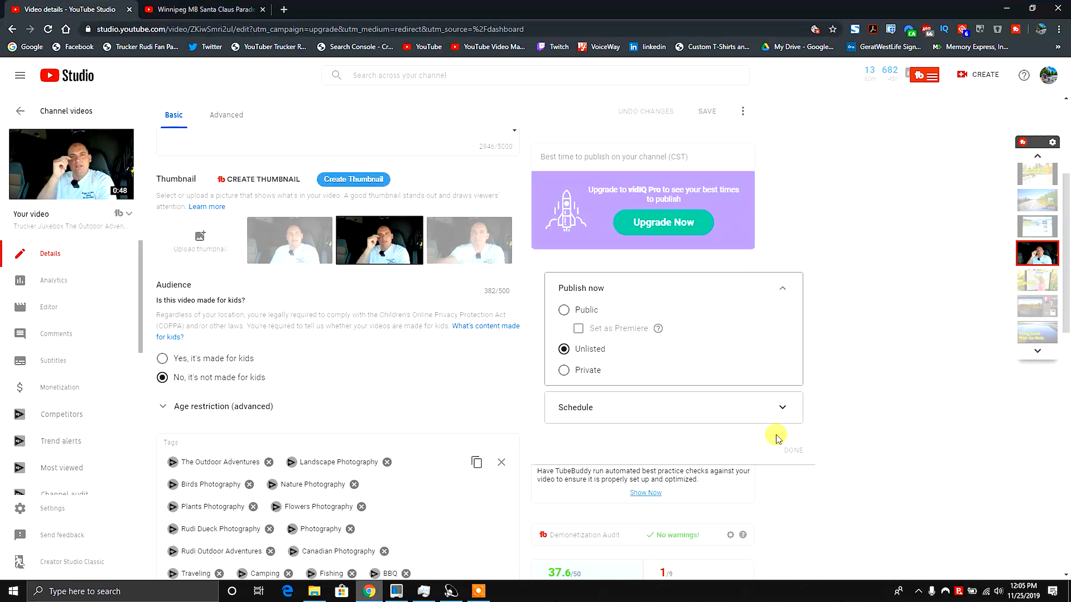
click(862, 430)
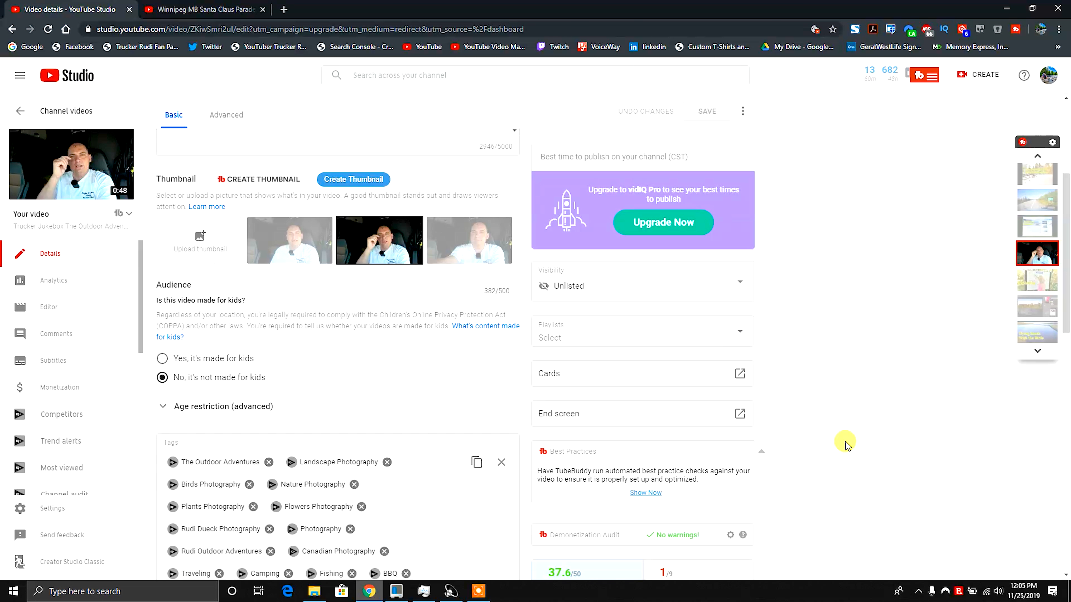
scroll(869, 414, up, 5)
click(216, 147)
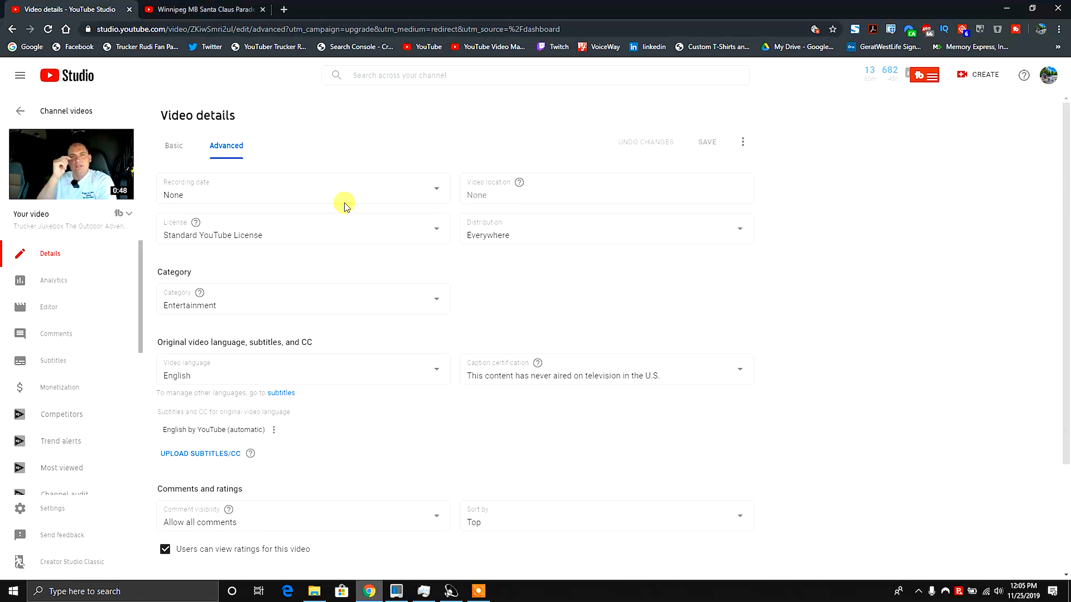
scroll(906, 387, down, 3)
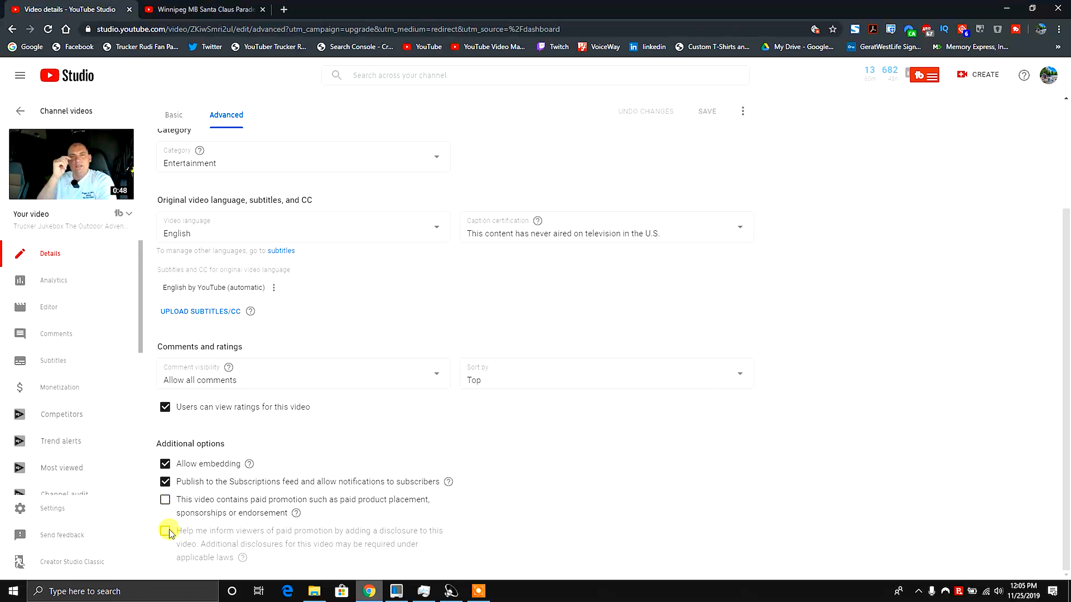
scroll(708, 419, up, 3)
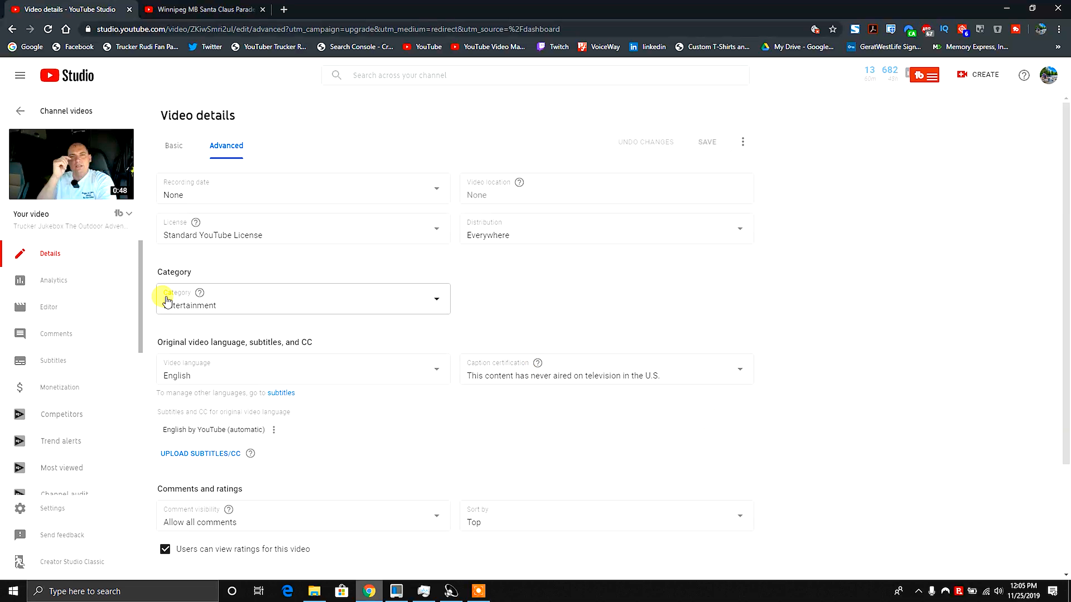
Open the analytics of the 'What was That all About' Vlog#1871 video and review its Overview and Reach tabs.
click(10, 110)
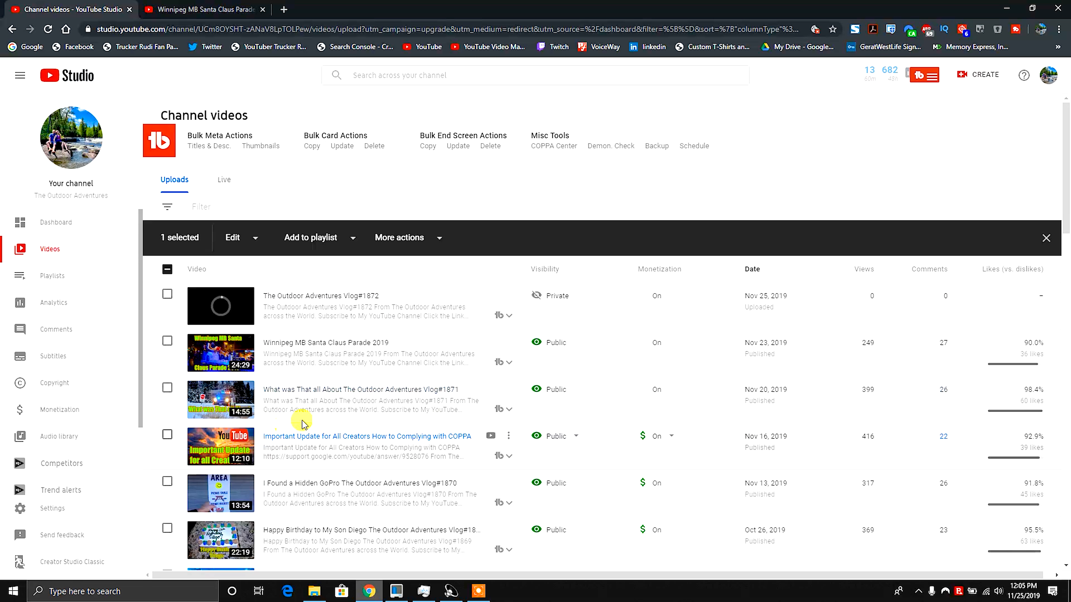
click(336, 390)
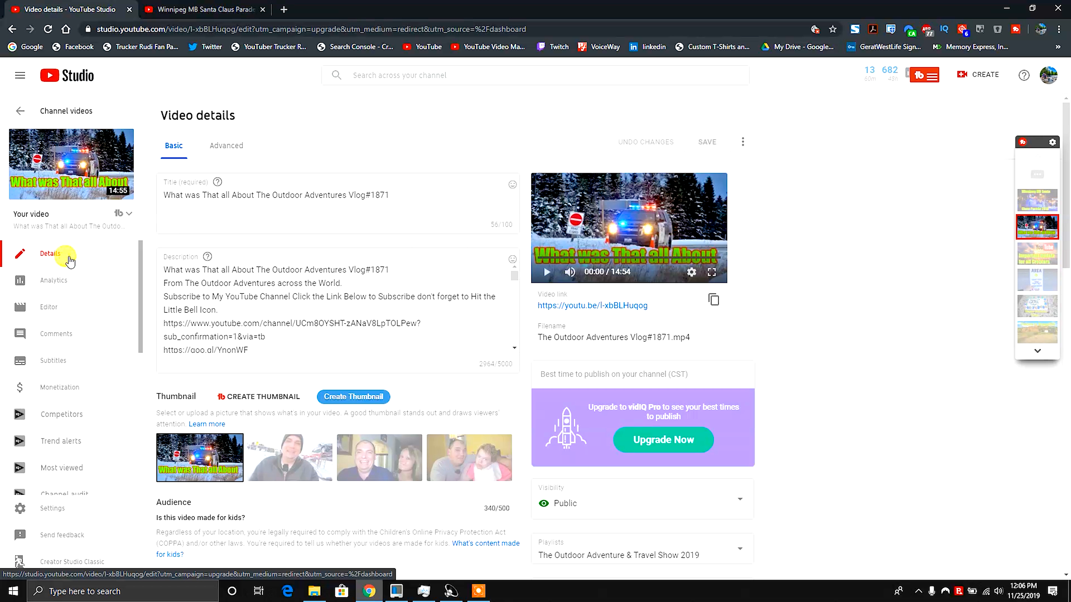
click(104, 282)
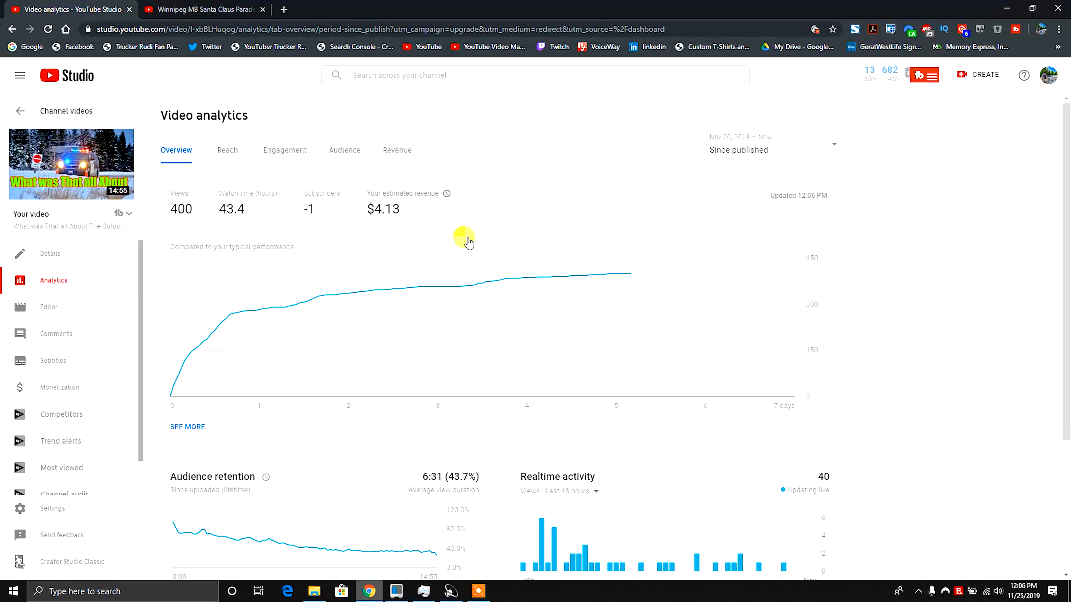
scroll(918, 366, down, 5)
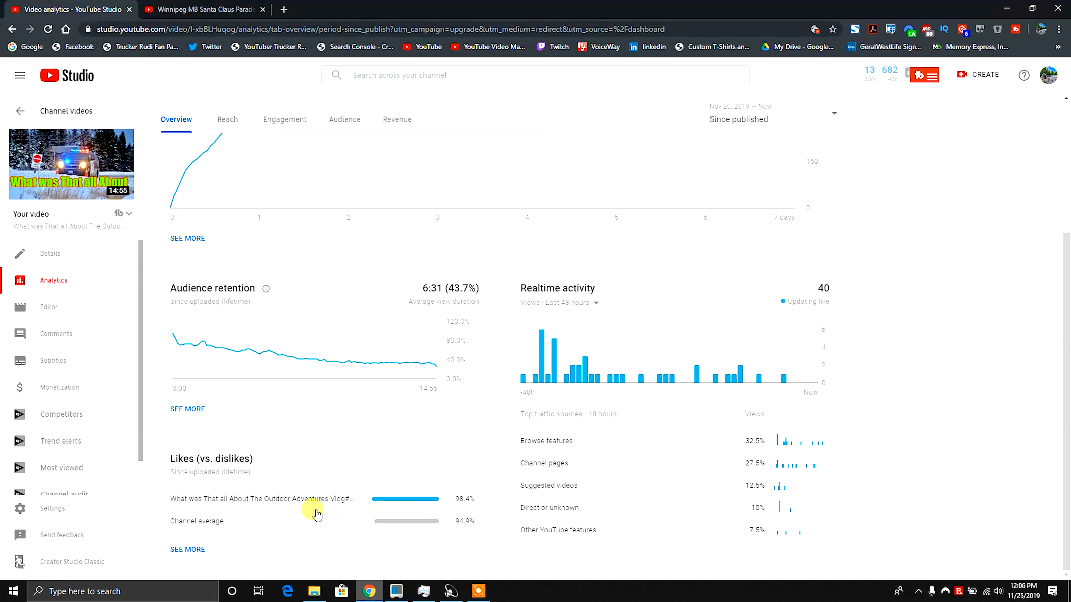
scroll(445, 497, up, 3)
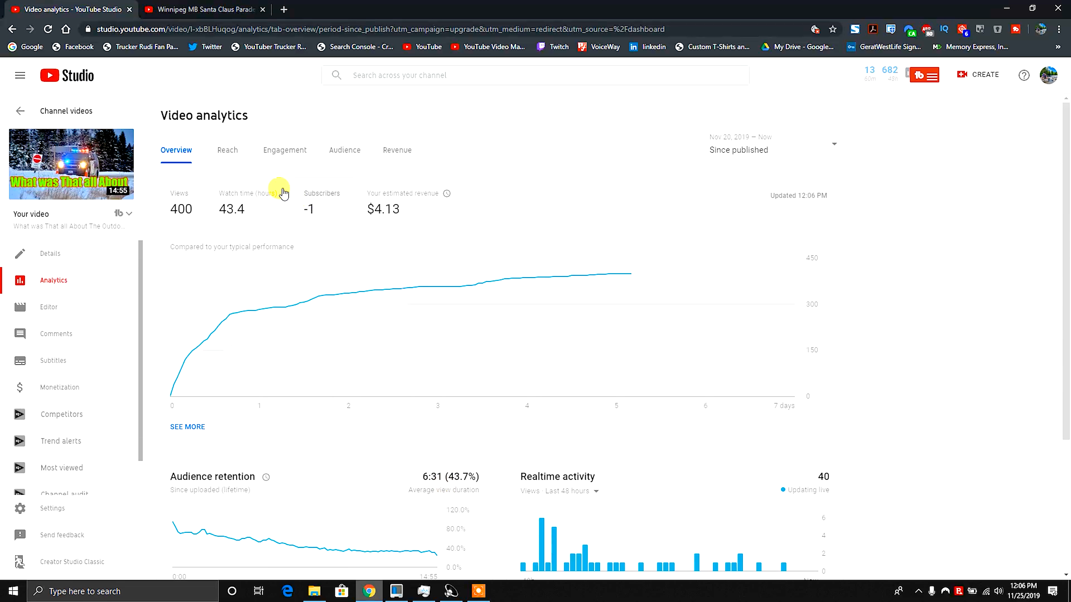
click(231, 152)
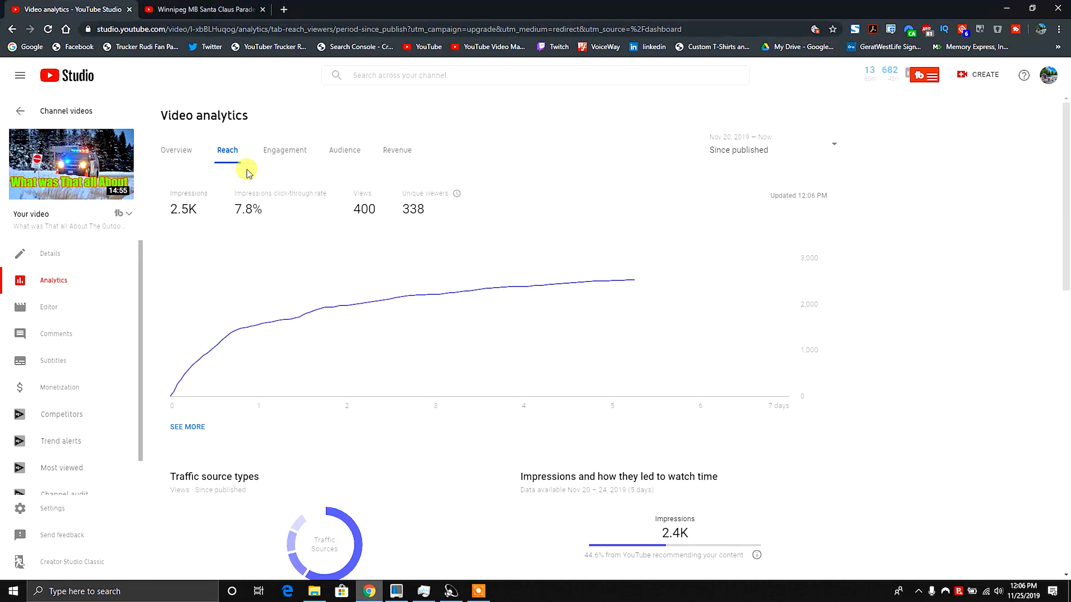
scroll(367, 417, down, 5)
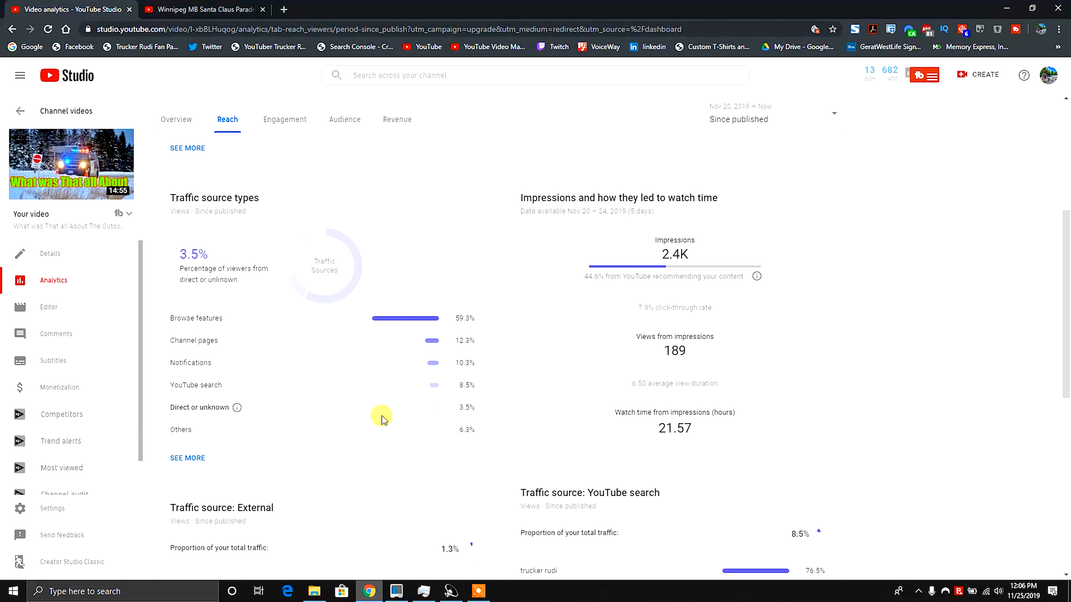
Switch the video's analytics to the Engagement tab and review its watch time, retention and likes charts.
scroll(381, 419, up, 5)
click(282, 155)
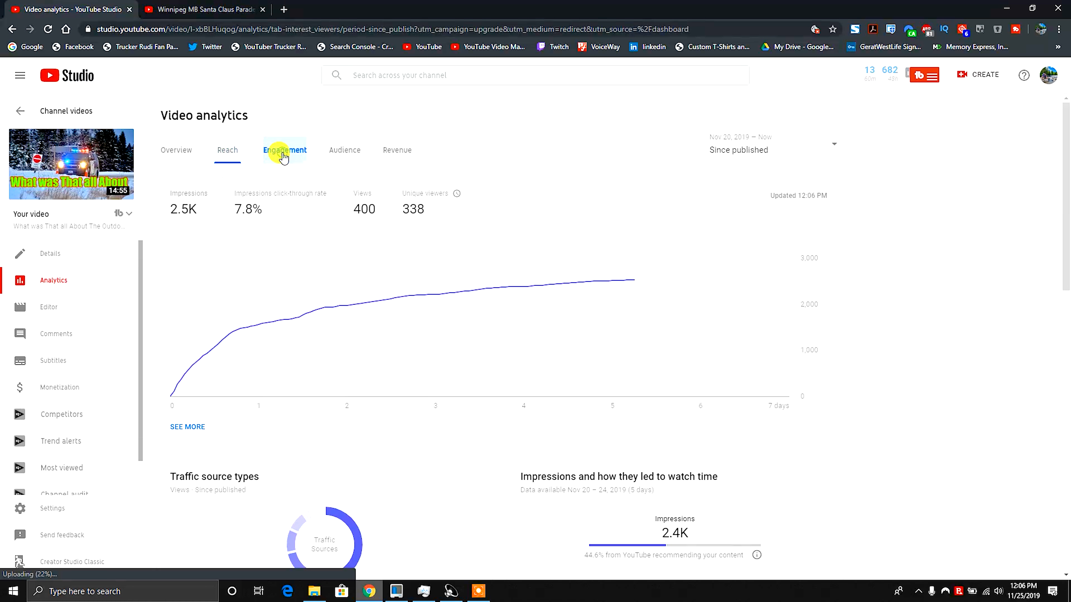
scroll(388, 457, down, 3)
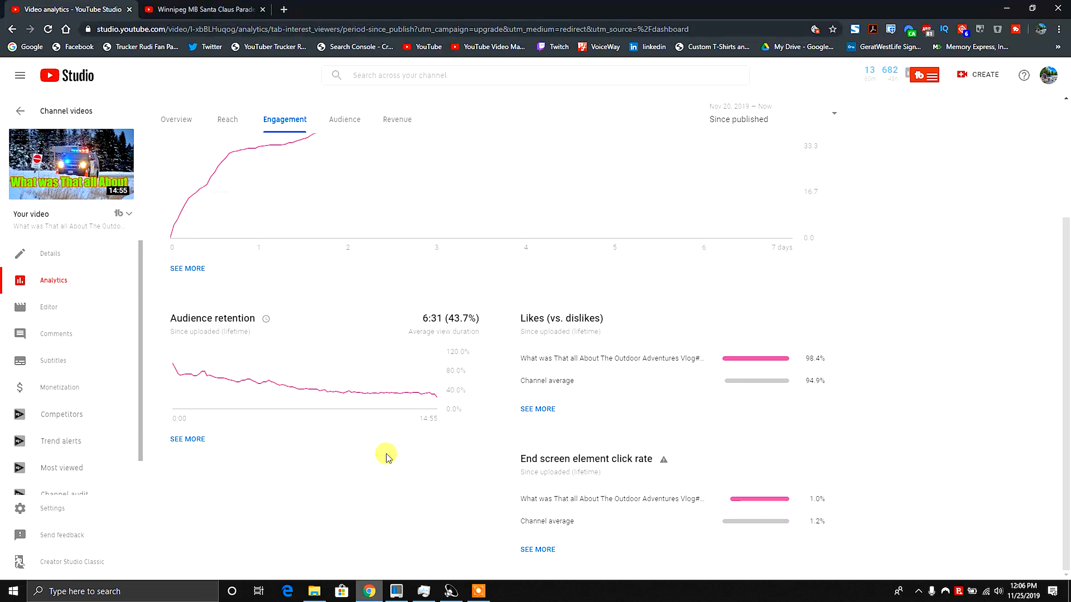
scroll(449, 450, up, 2)
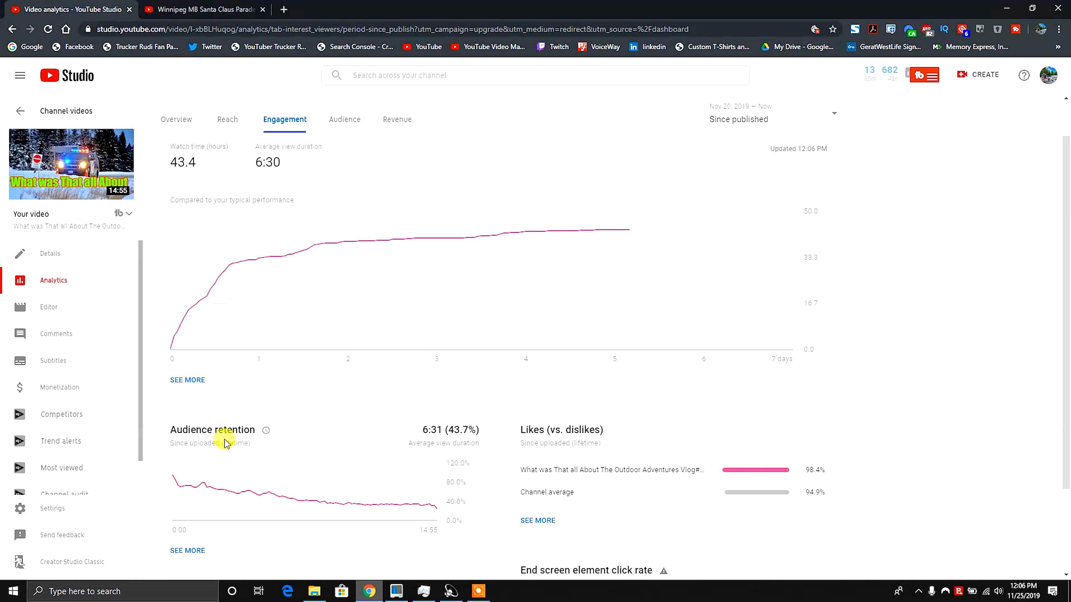
scroll(554, 473, up, 1)
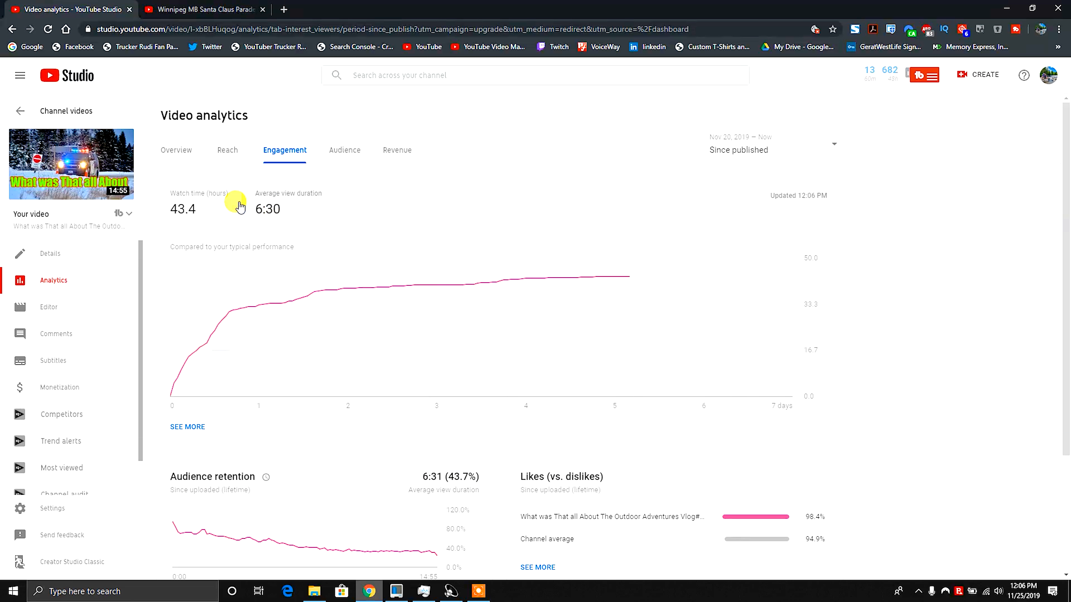
Review the video's Audience tab, including subscriber watch time, gender and top countries.
click(345, 152)
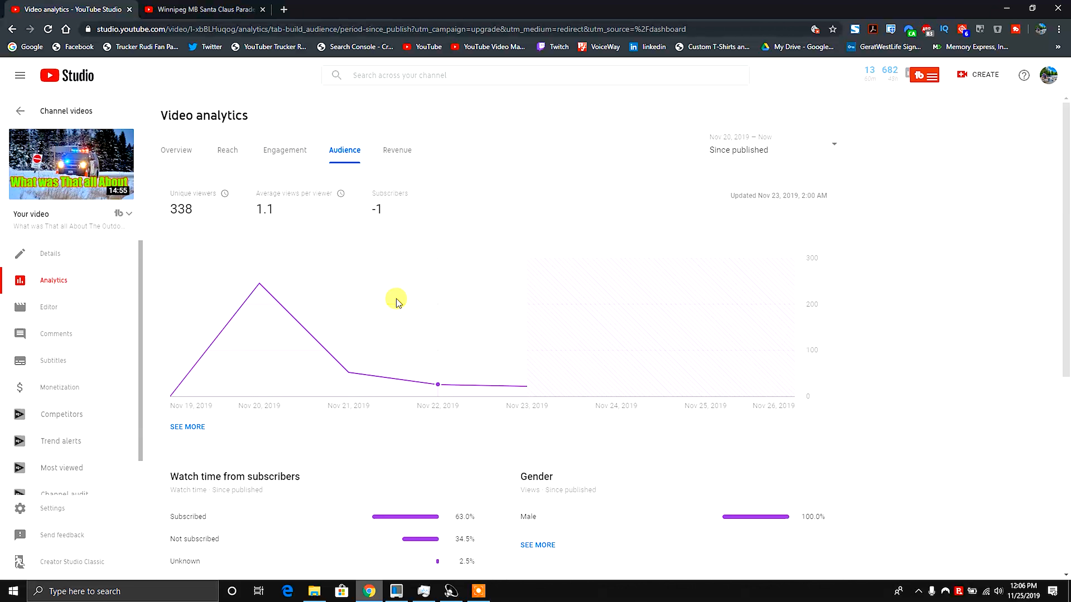
scroll(959, 382, down, 8)
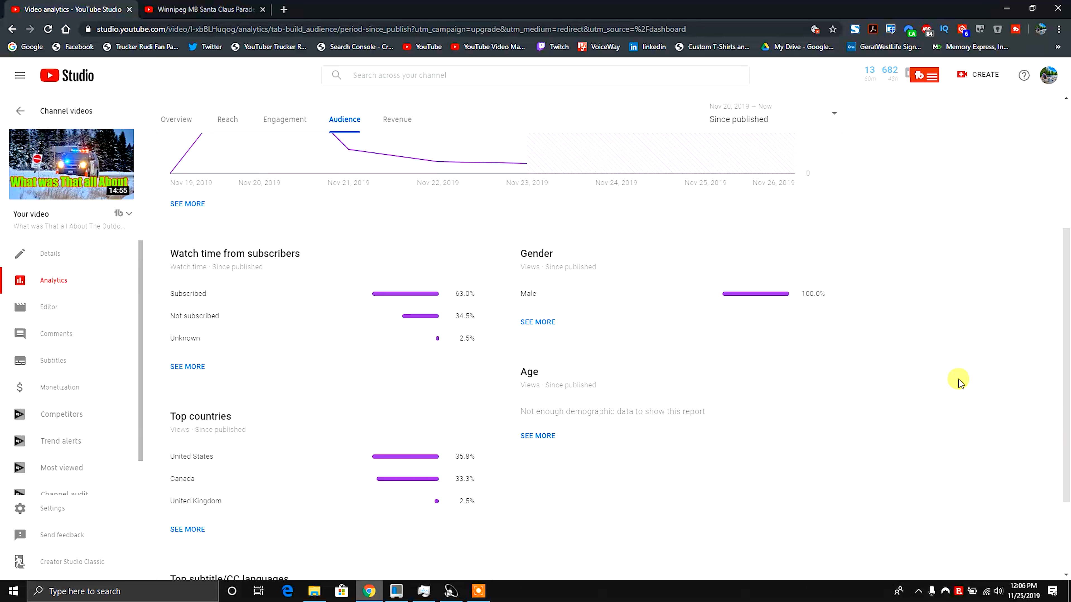
scroll(958, 379, up, 4)
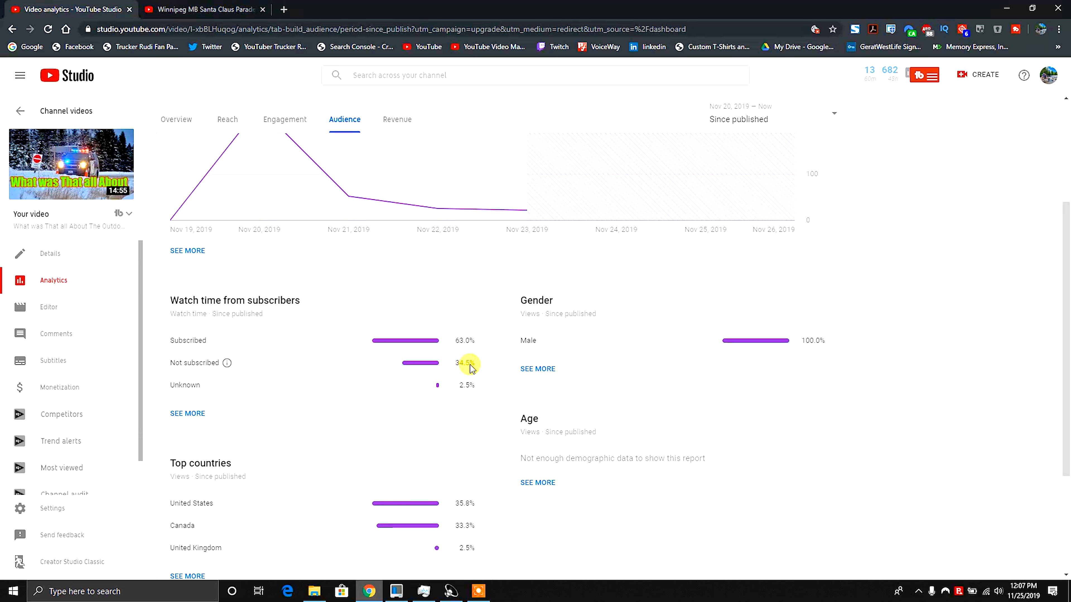
scroll(570, 389, up, 4)
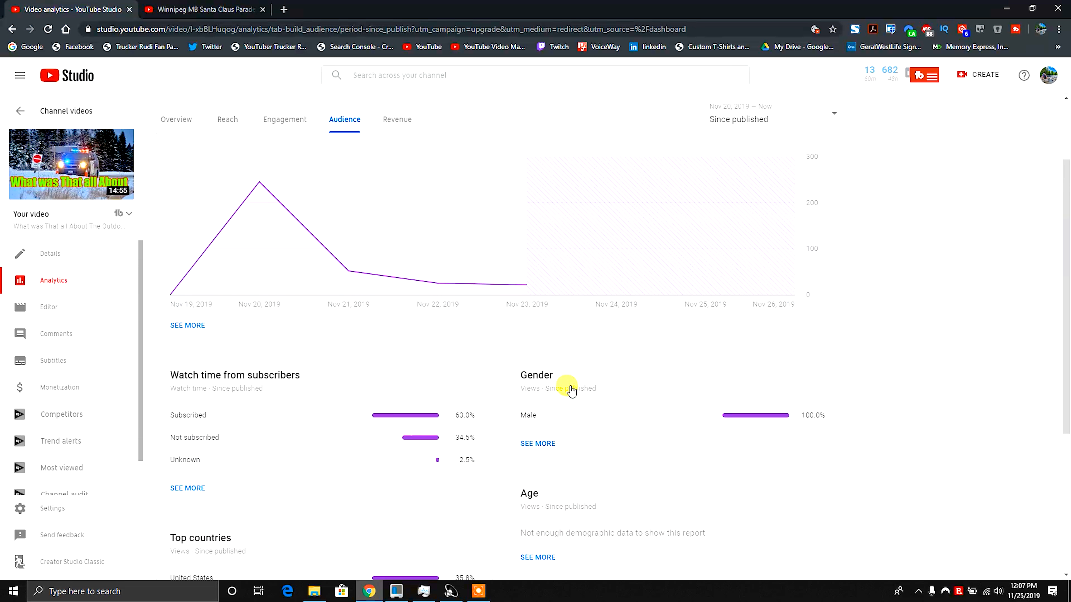
Review the video's Revenue tab, including the playback-based CPM explanation, revenue sources and ad types.
click(399, 152)
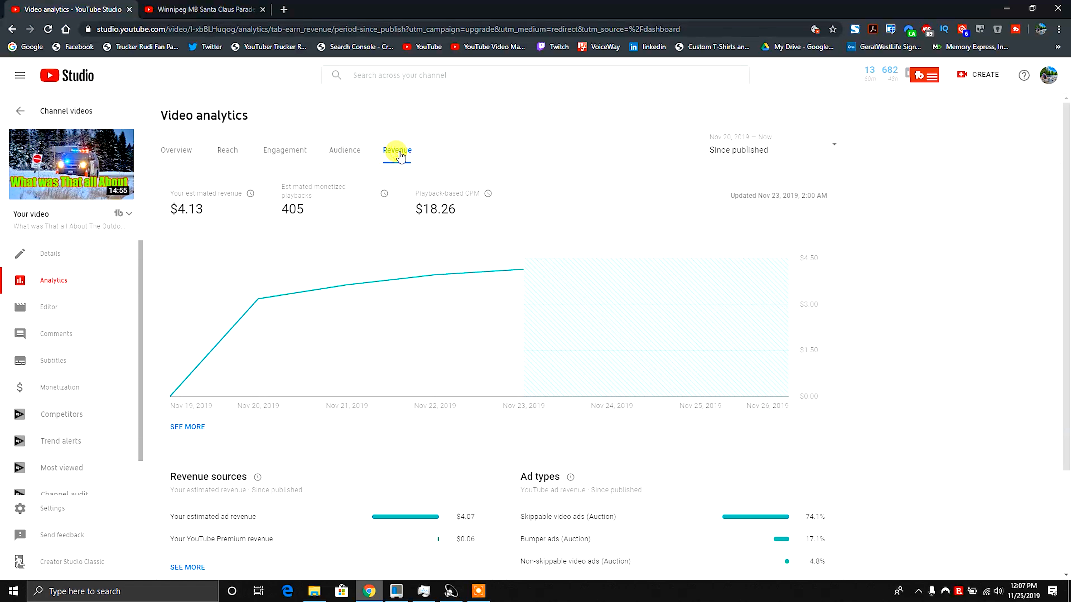
scroll(980, 347, down, 3)
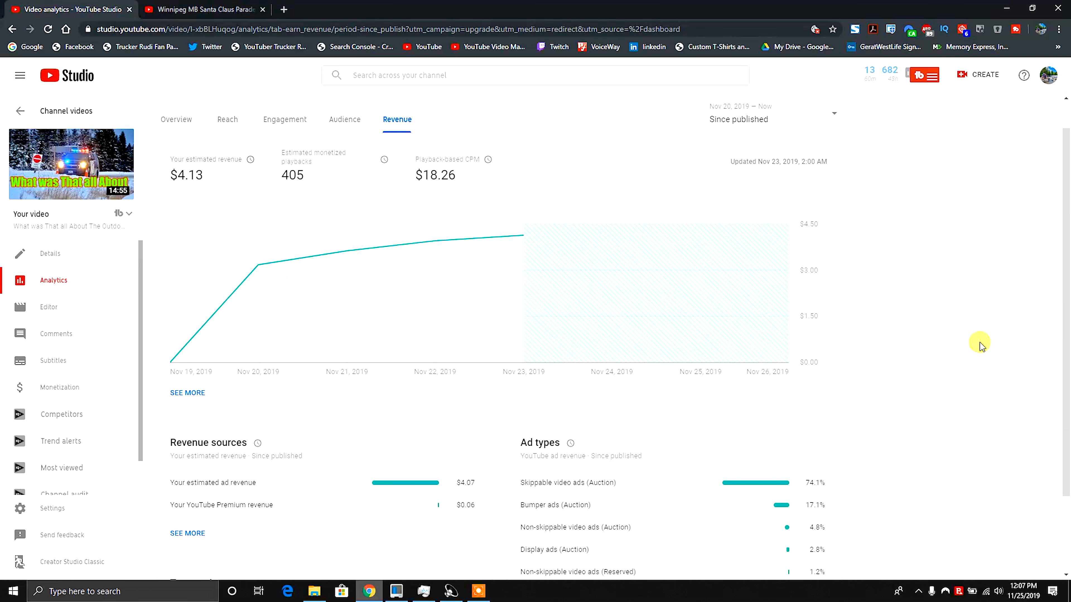
scroll(980, 347, up, 3)
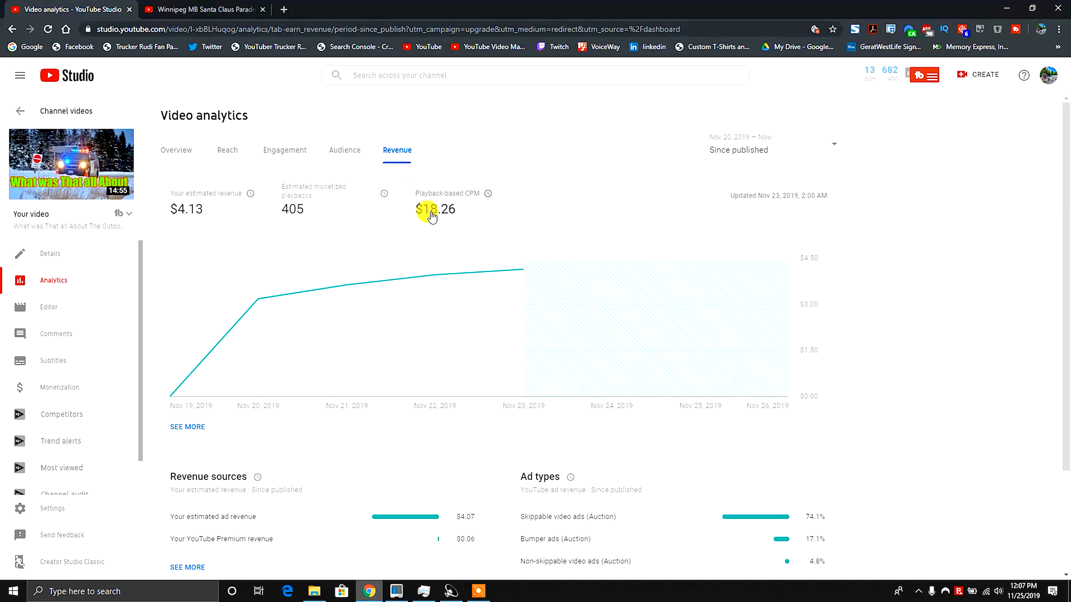
mouse_move(474, 205)
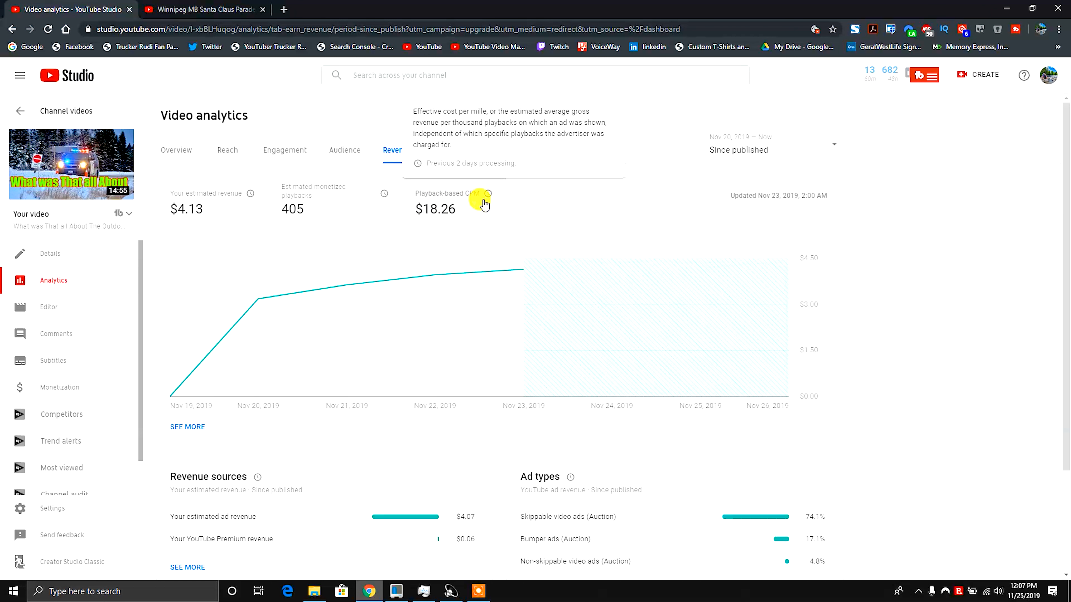
scroll(933, 415, down, 3)
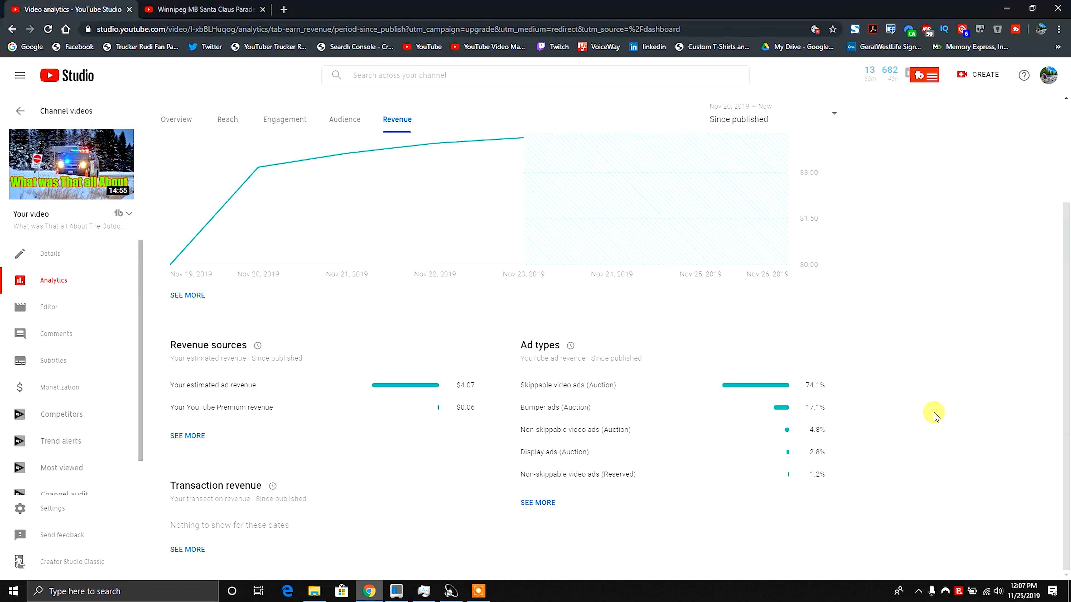
Open the video in the editor and zoom the timeline in and out.
click(49, 312)
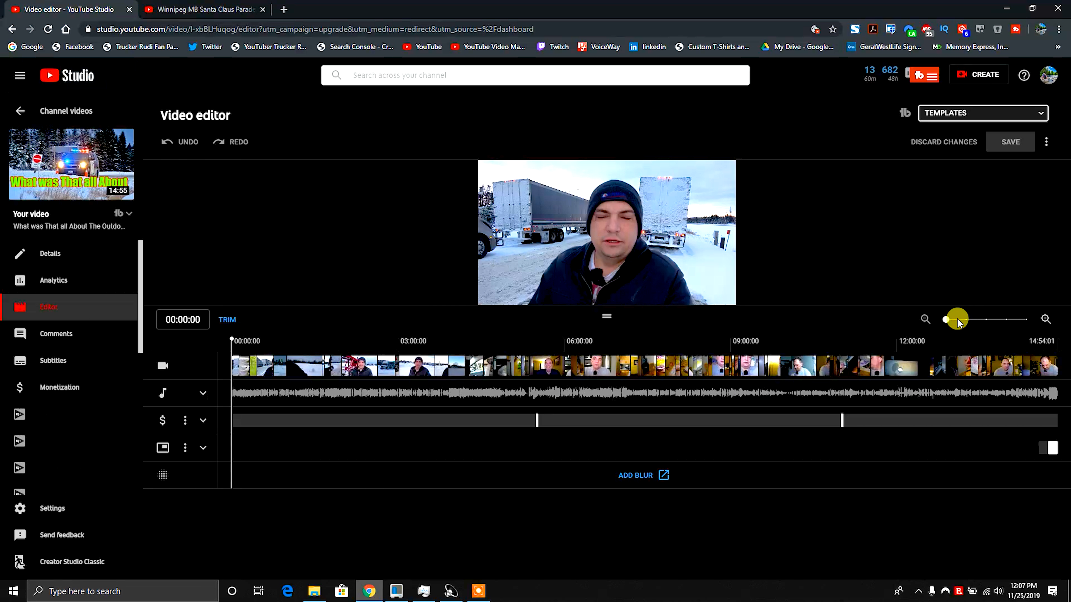
click(1044, 319)
click(1044, 319)
click(1044, 319)
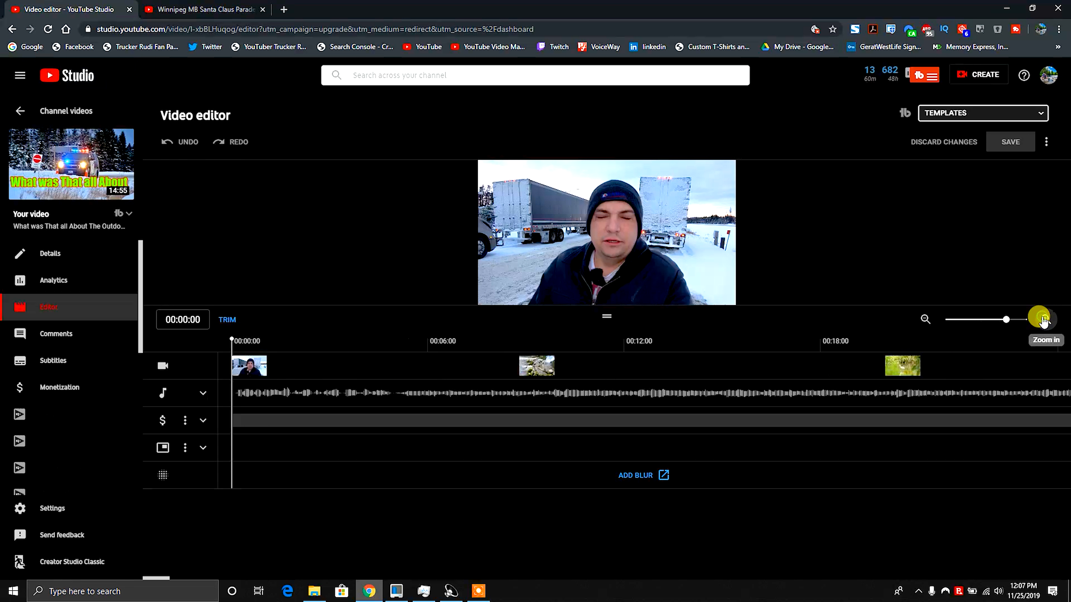
click(924, 320)
click(925, 320)
click(924, 320)
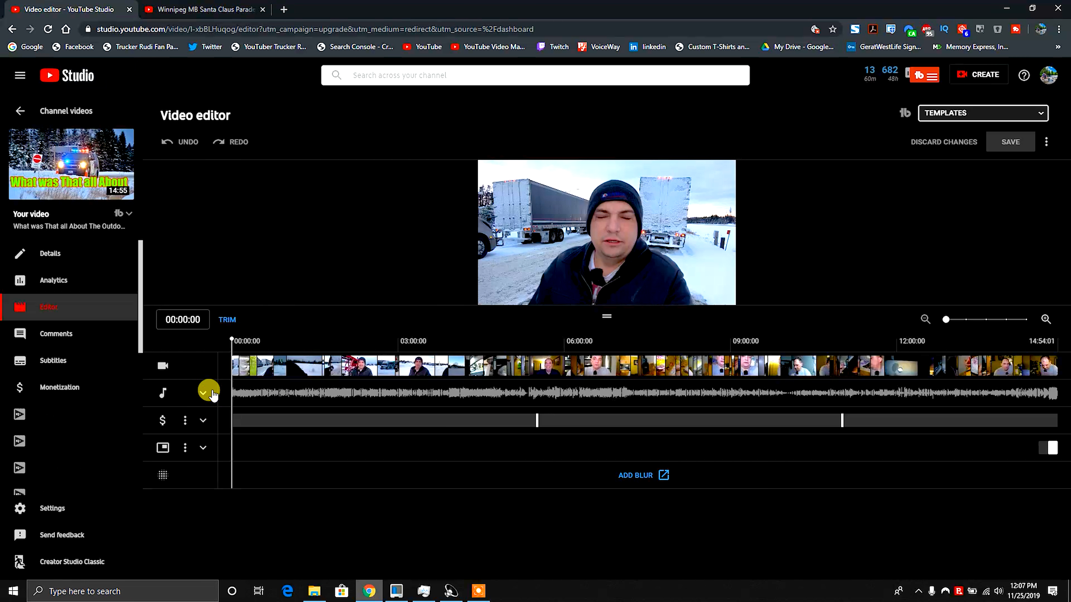
Expand the audio and ad breaks tracks and select the first existing ad break.
click(204, 393)
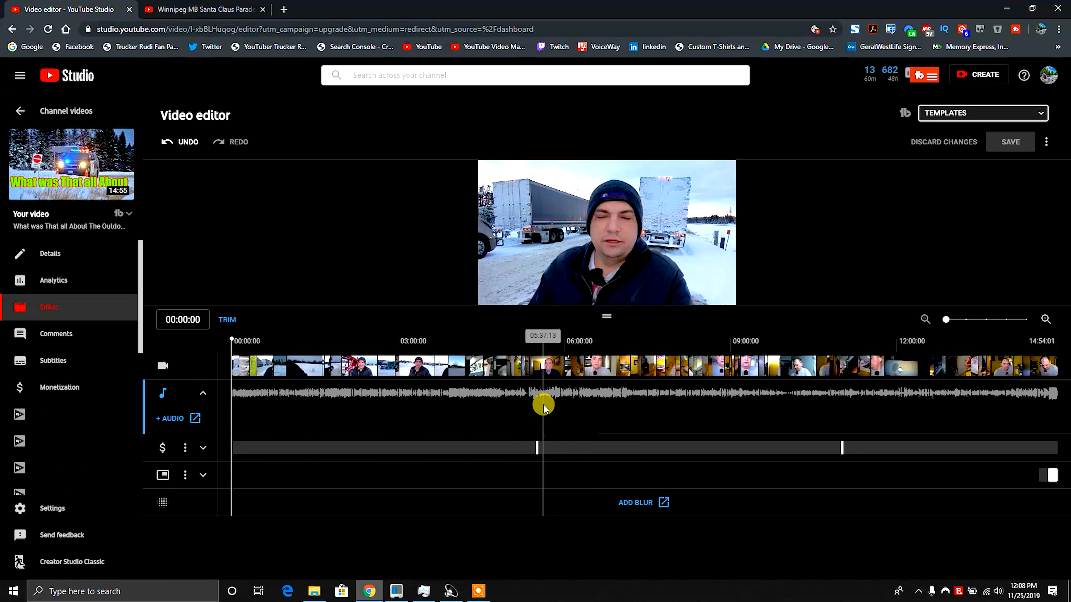
click(204, 446)
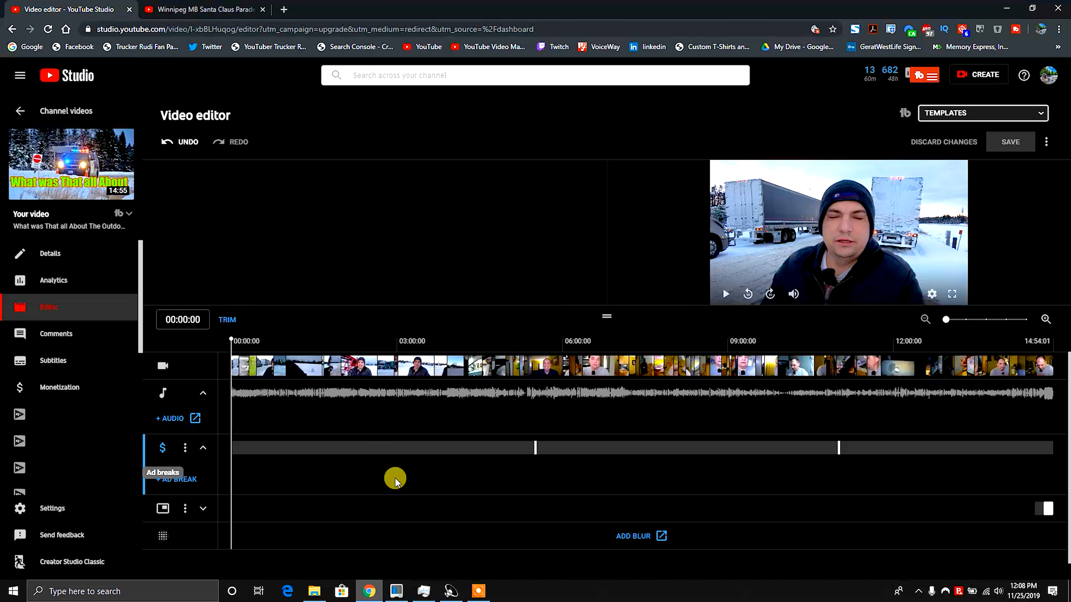
click(535, 446)
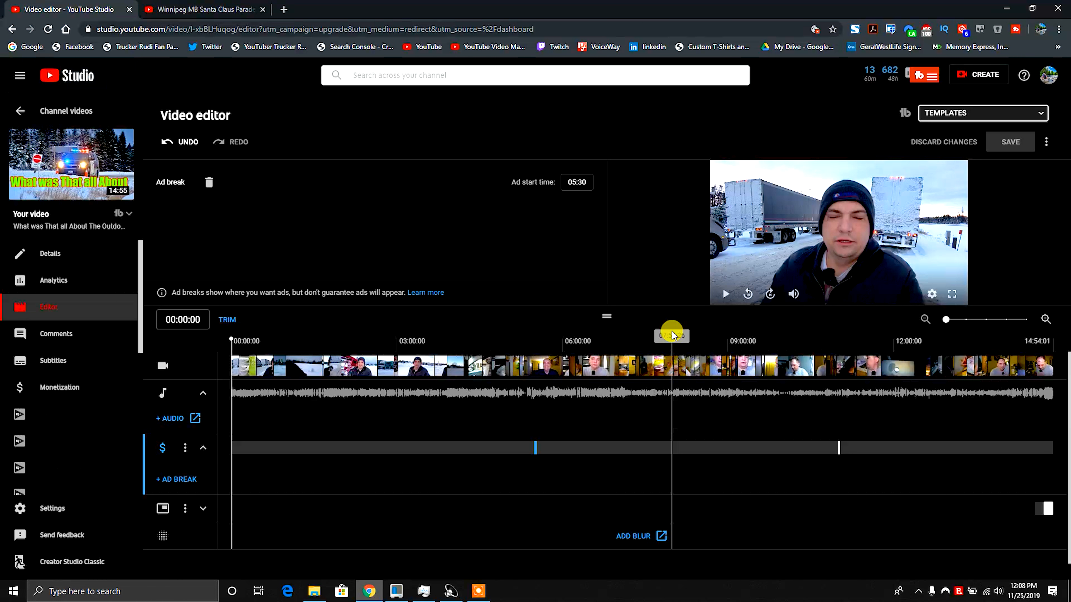
Zoom into the timeline around 07:43 and add a new ad break at 07:43.
click(1043, 319)
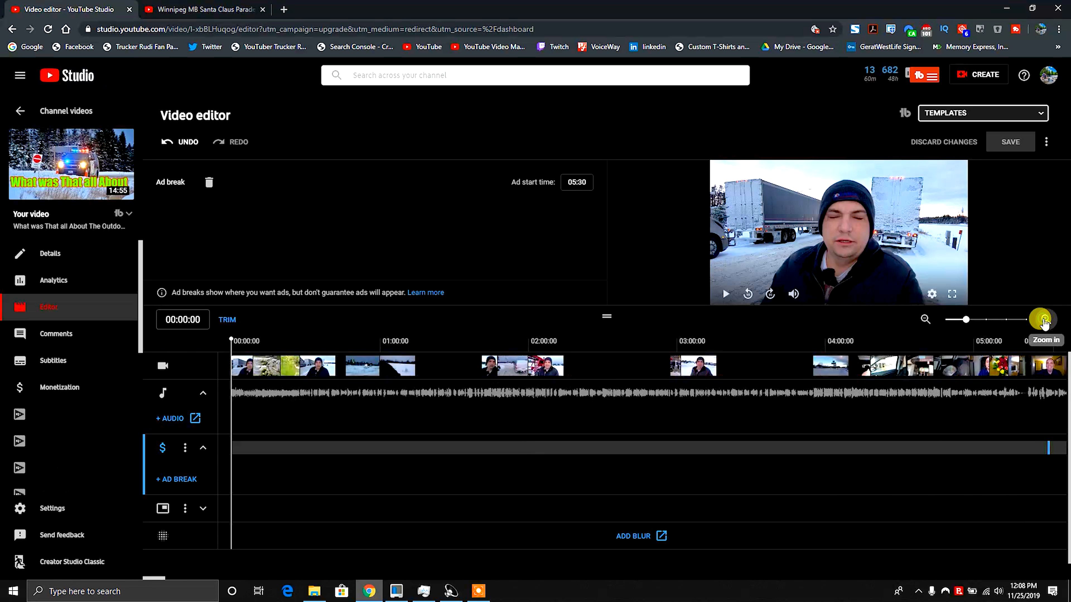
click(1043, 319)
click(925, 319)
click(925, 319)
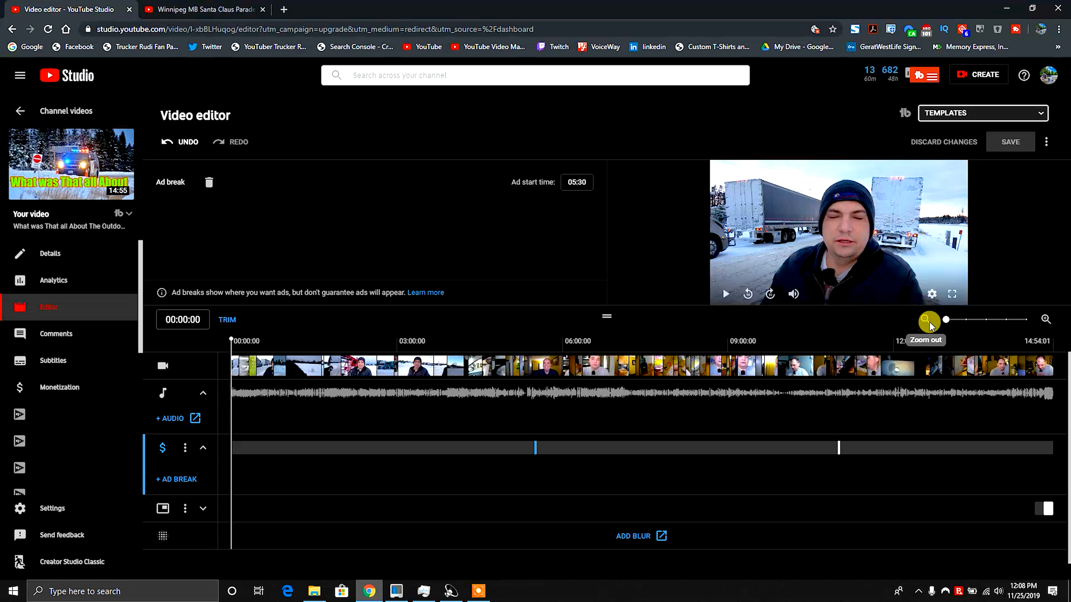
click(656, 357)
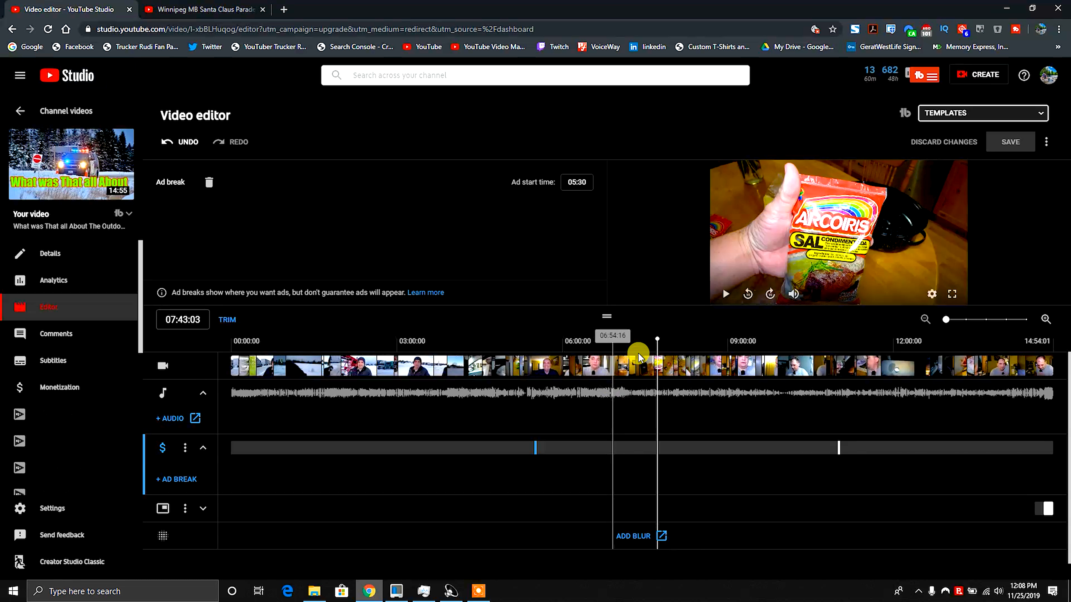
click(1046, 320)
click(1046, 319)
click(1046, 319)
click(1047, 319)
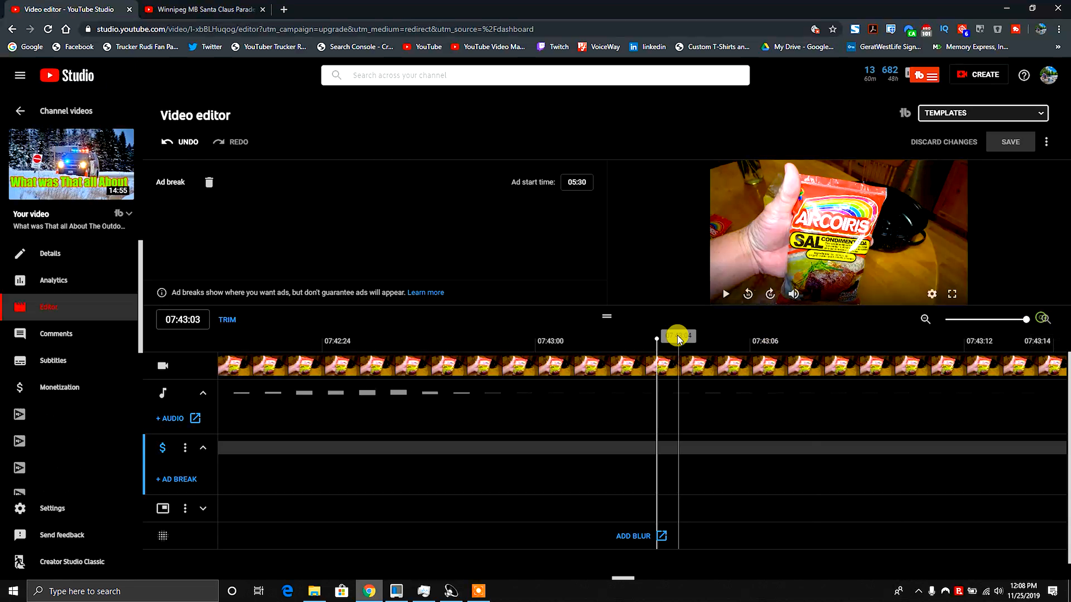
drag(654, 337, 580, 337)
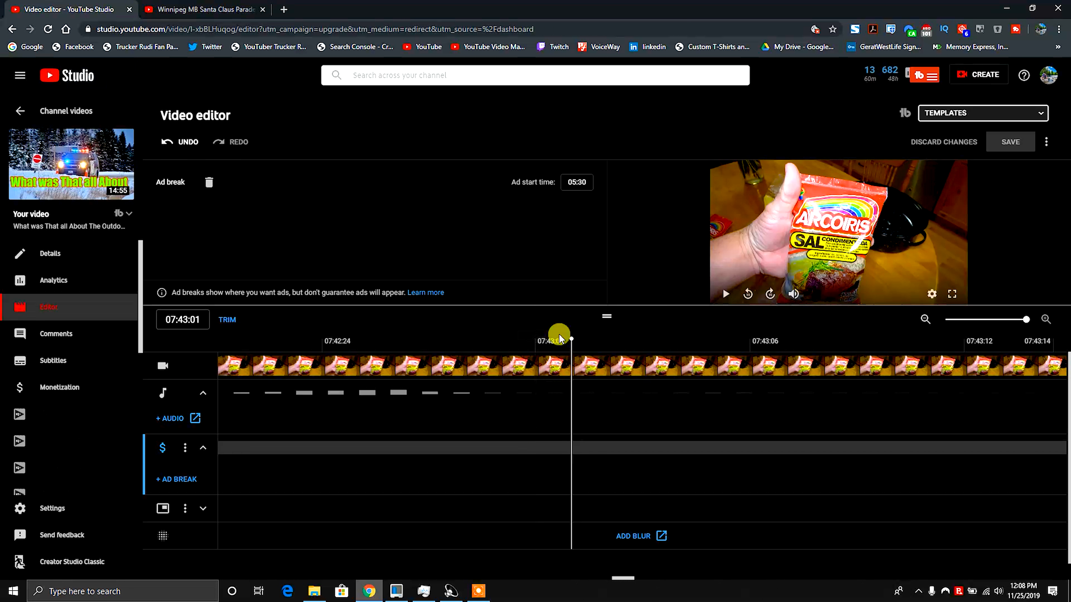
click(173, 481)
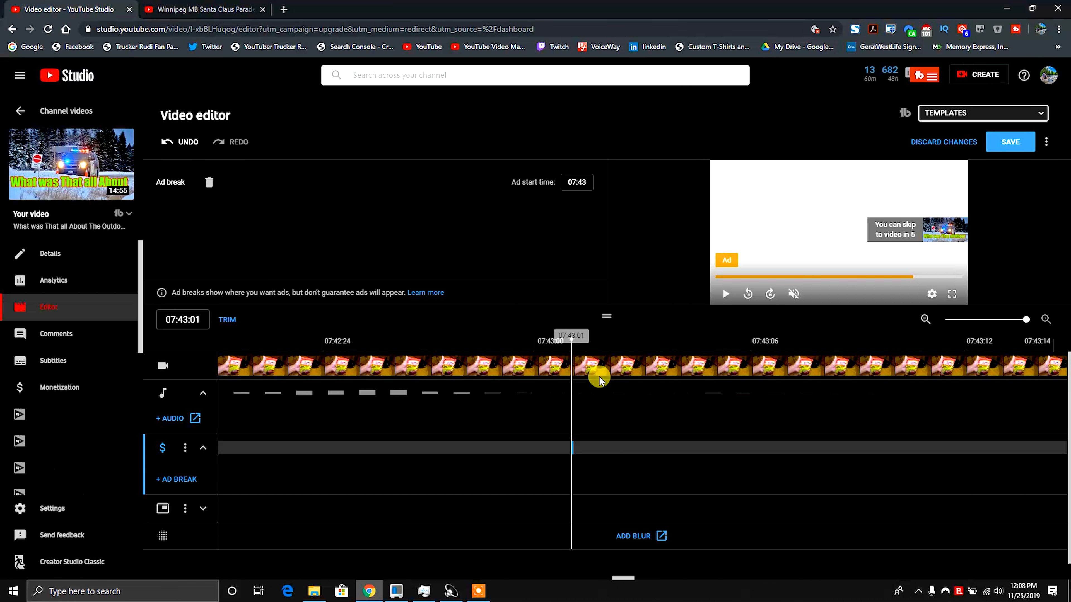
Zoom out and reposition the ad breaks to about 03:35, 07:20 and 11:16.
click(925, 319)
click(925, 319)
click(925, 319)
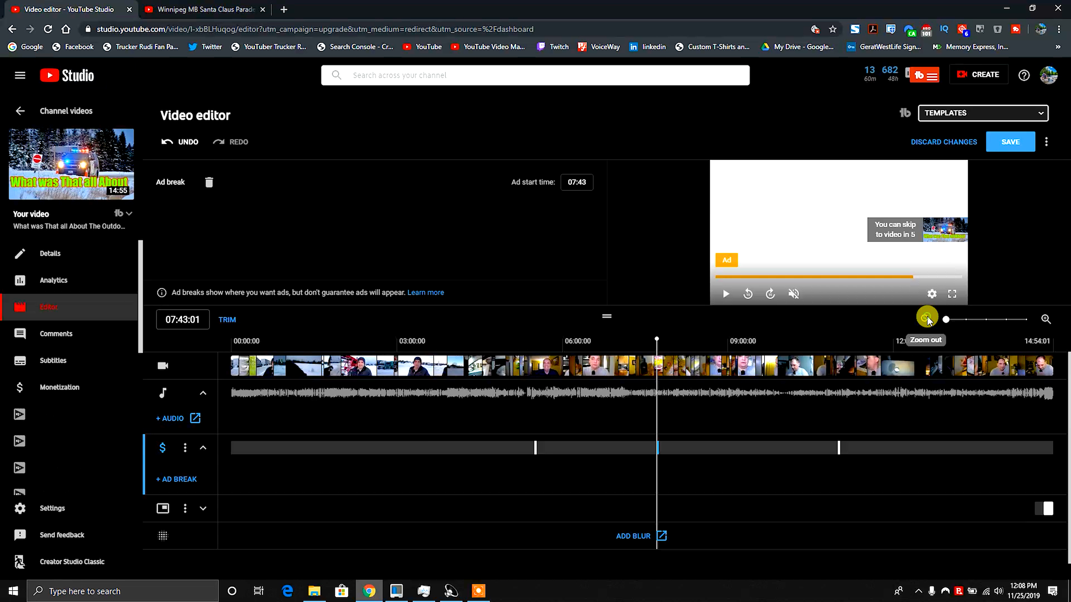
drag(535, 446, 449, 449)
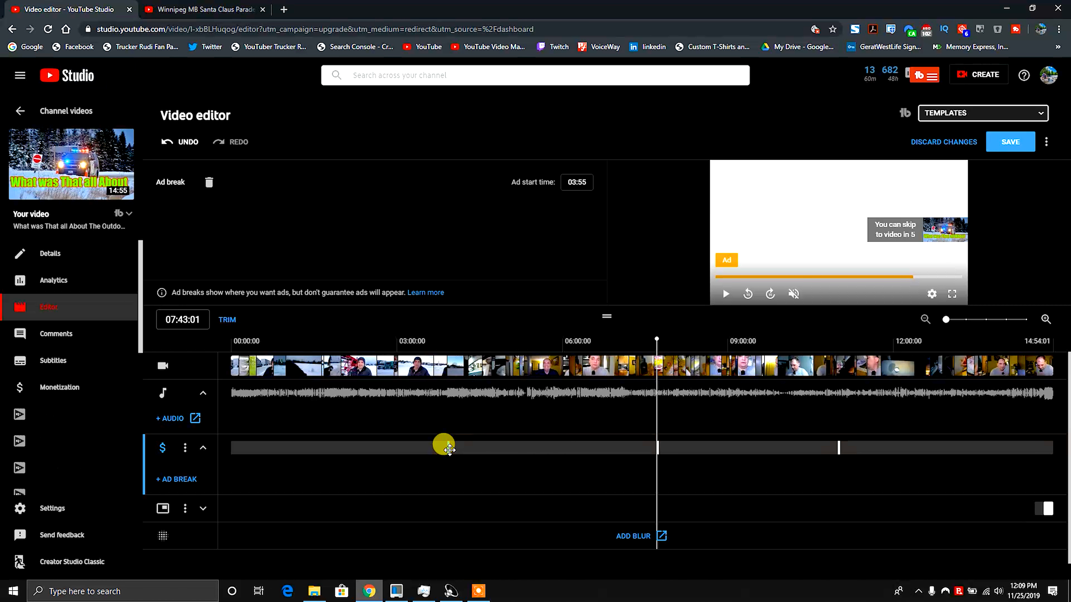
drag(839, 448, 856, 447)
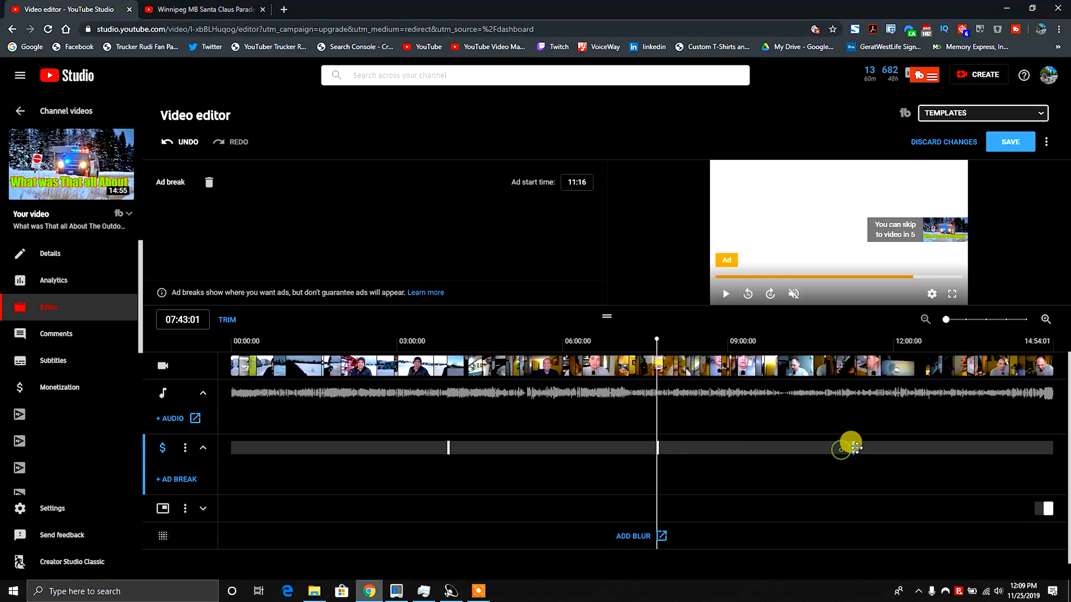
drag(443, 448, 423, 450)
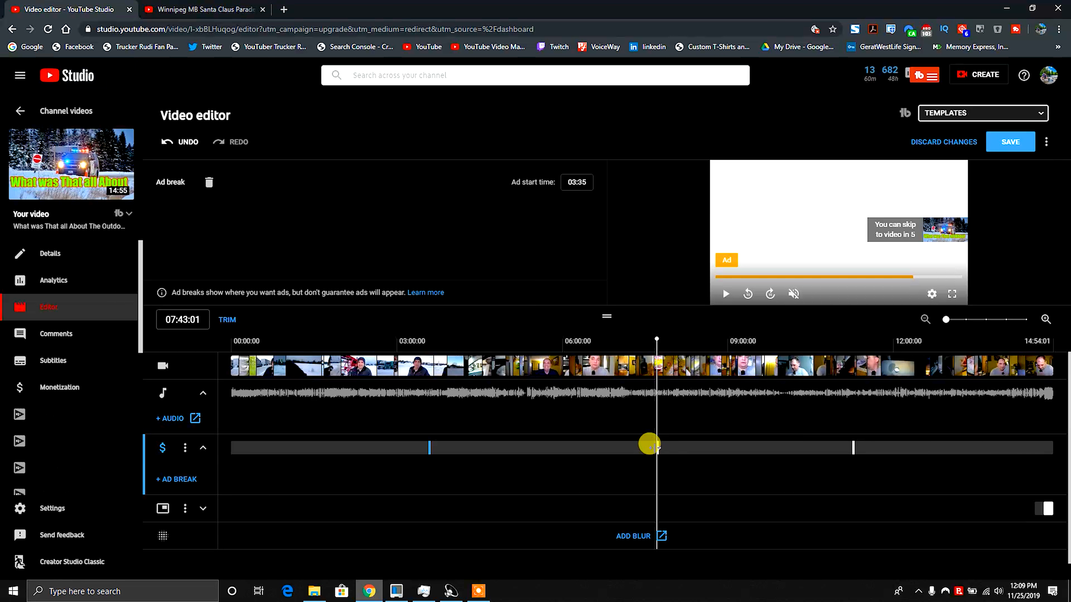
click(645, 446)
click(603, 446)
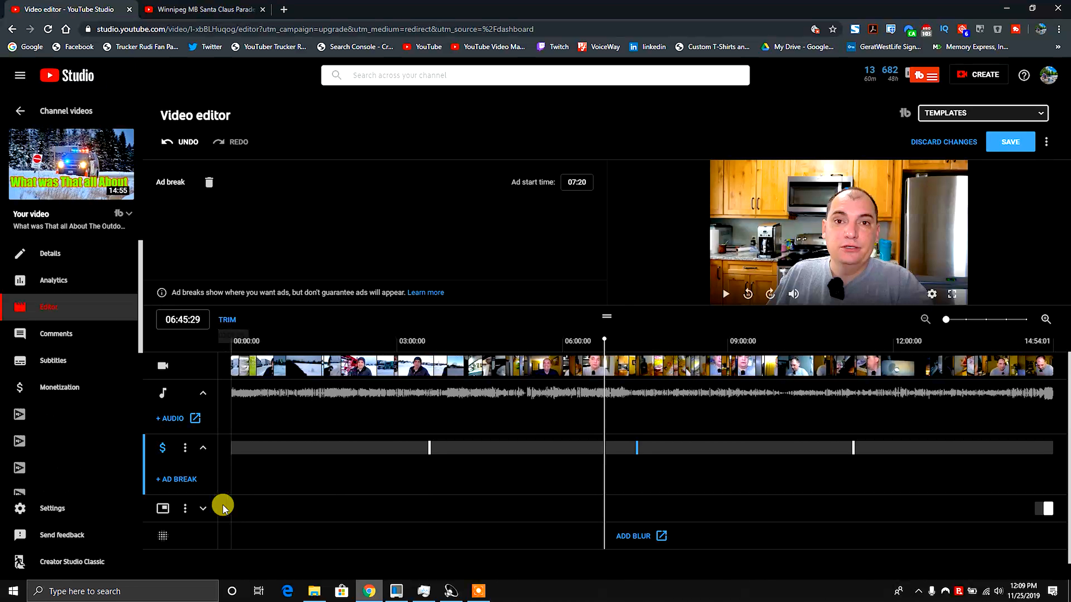
Expand the end screen track and inspect its Subscribe and Video elements and add-element options.
click(202, 509)
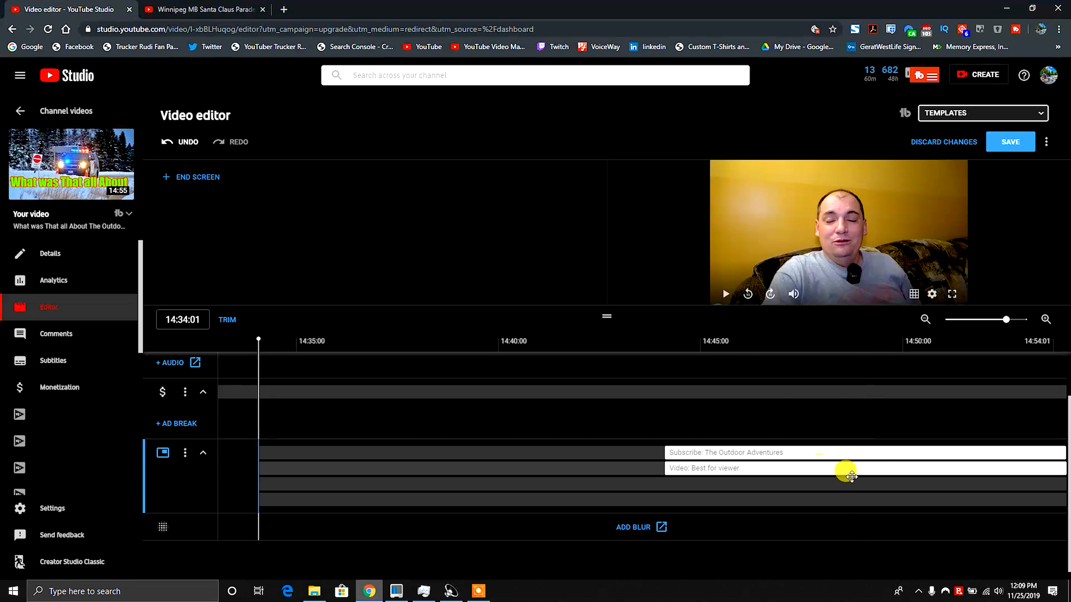
click(741, 453)
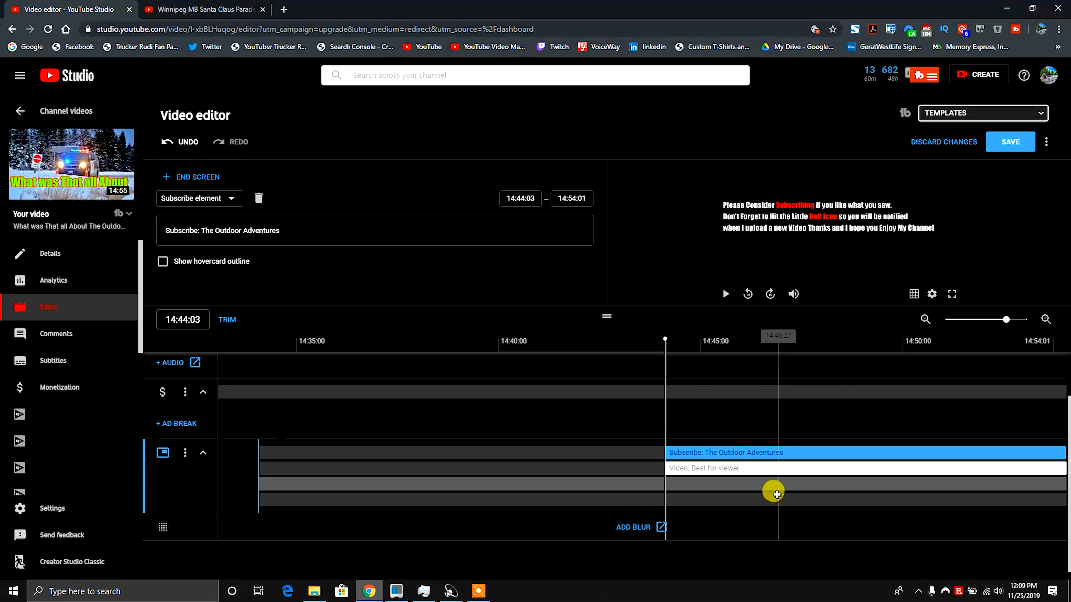
click(743, 485)
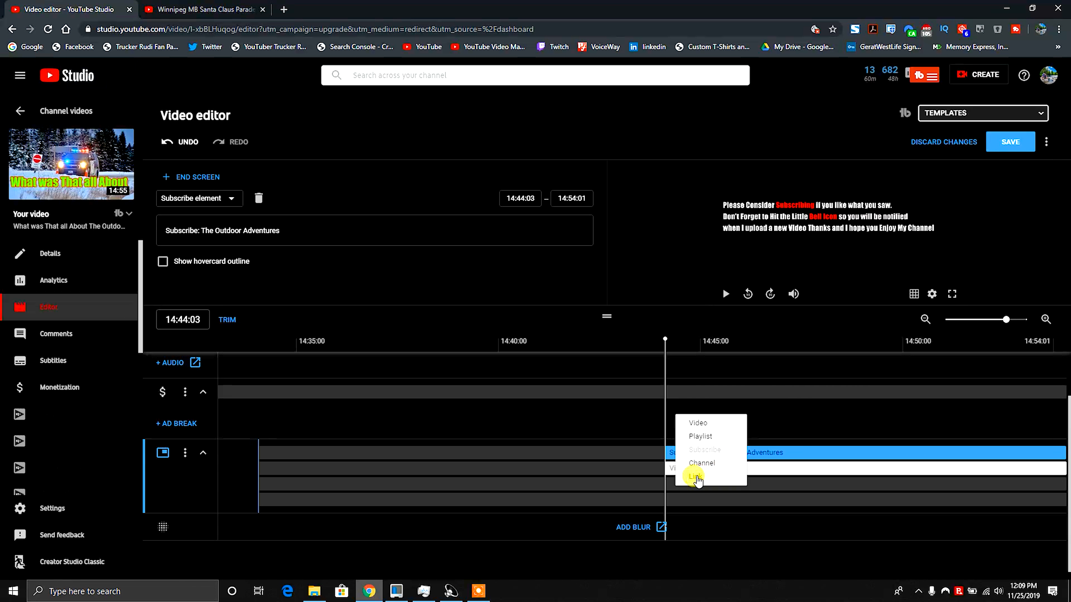
click(825, 485)
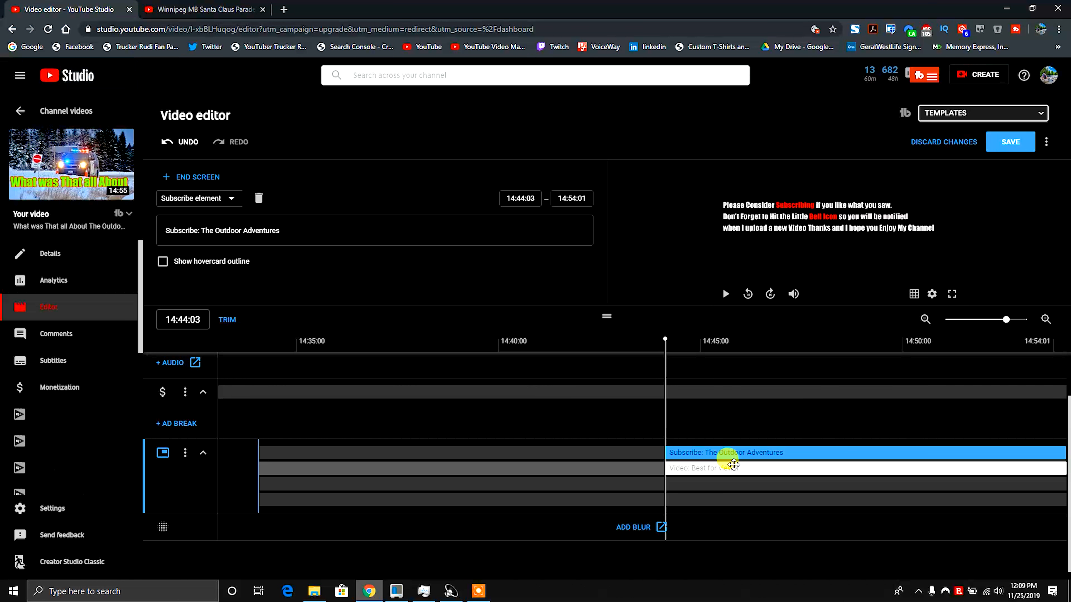
click(746, 468)
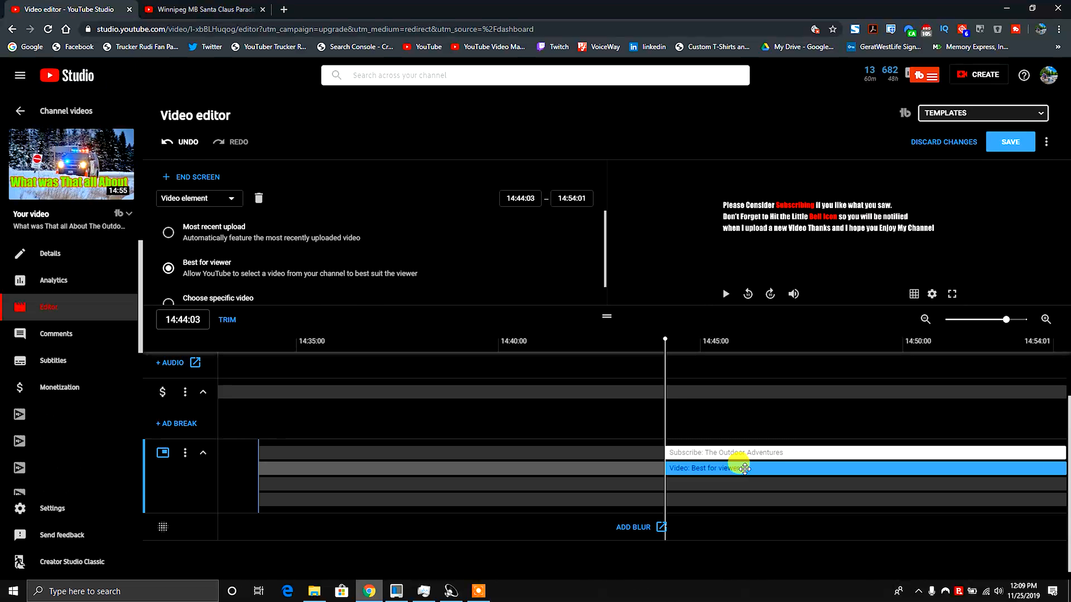
Delete the end screen's Best for viewer video element and open the remaining element's type options.
click(258, 199)
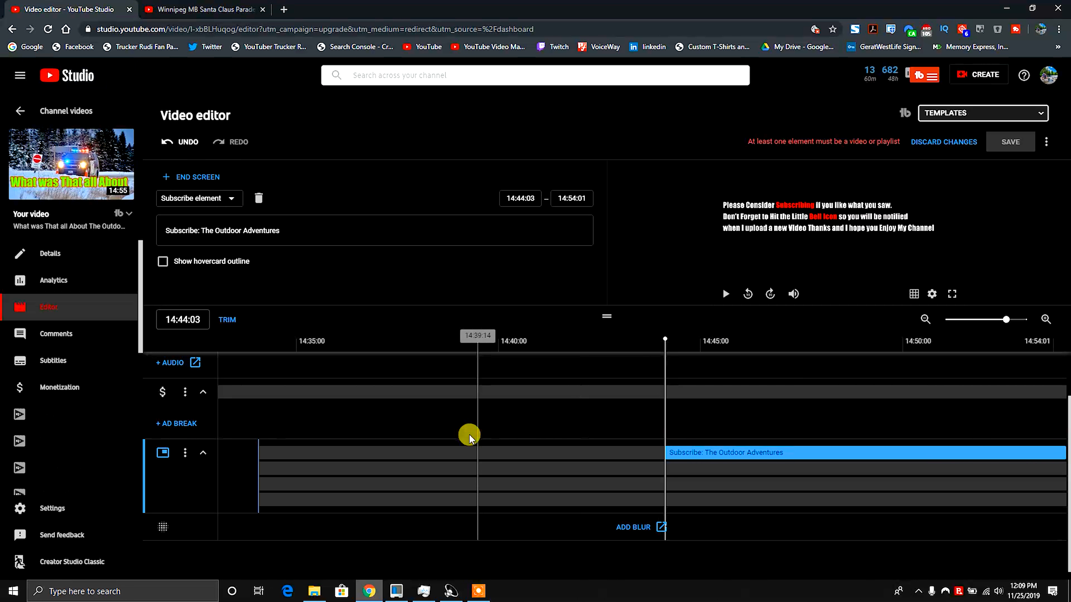
click(227, 204)
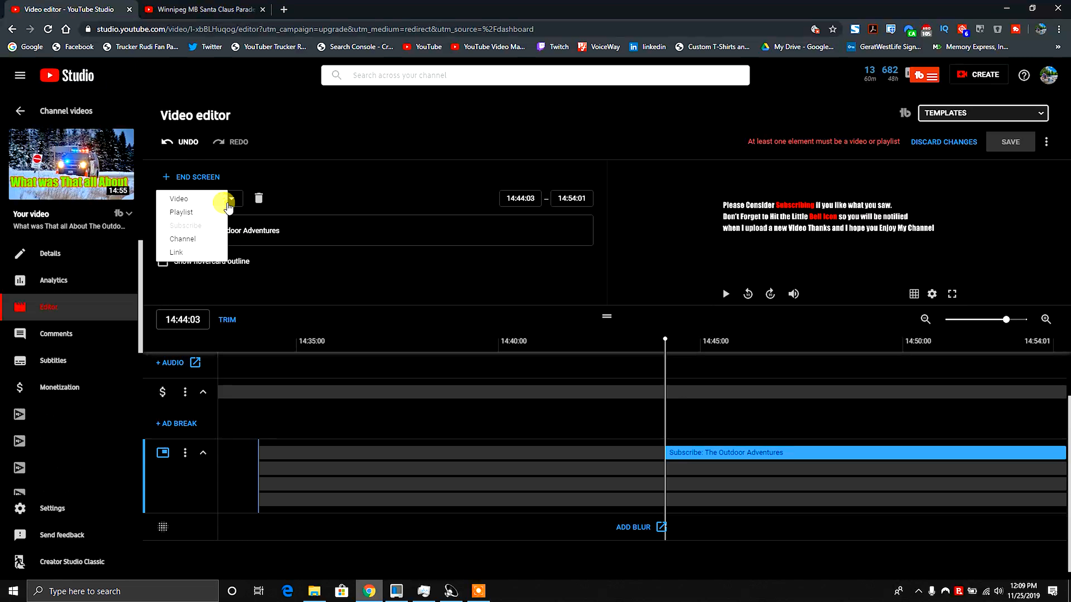
click(345, 202)
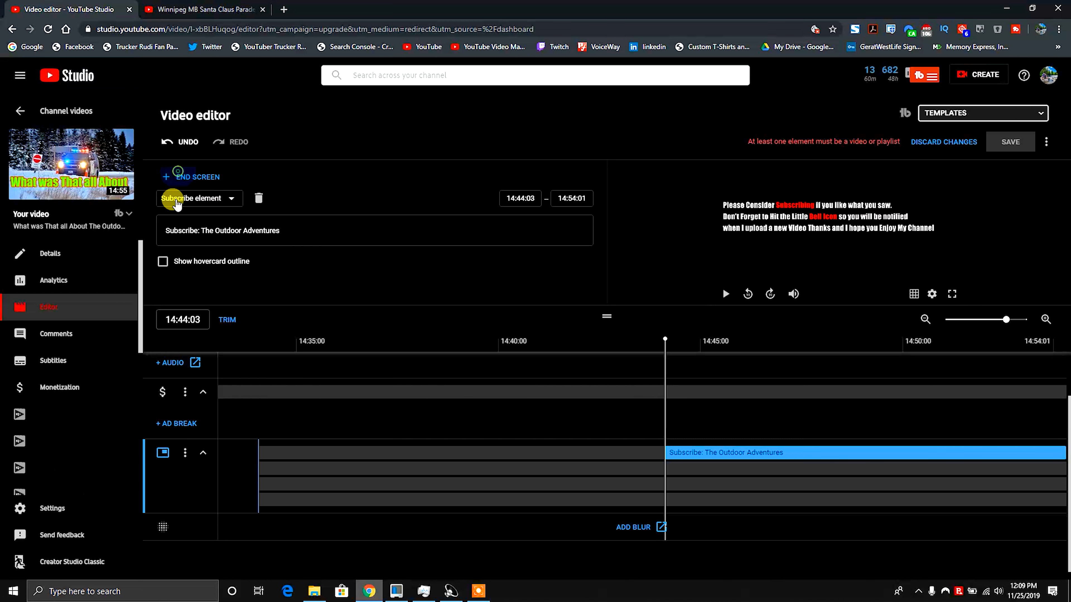
Add a new video end screen element set to Best for viewer and move it to start at 14:44:03.
click(179, 177)
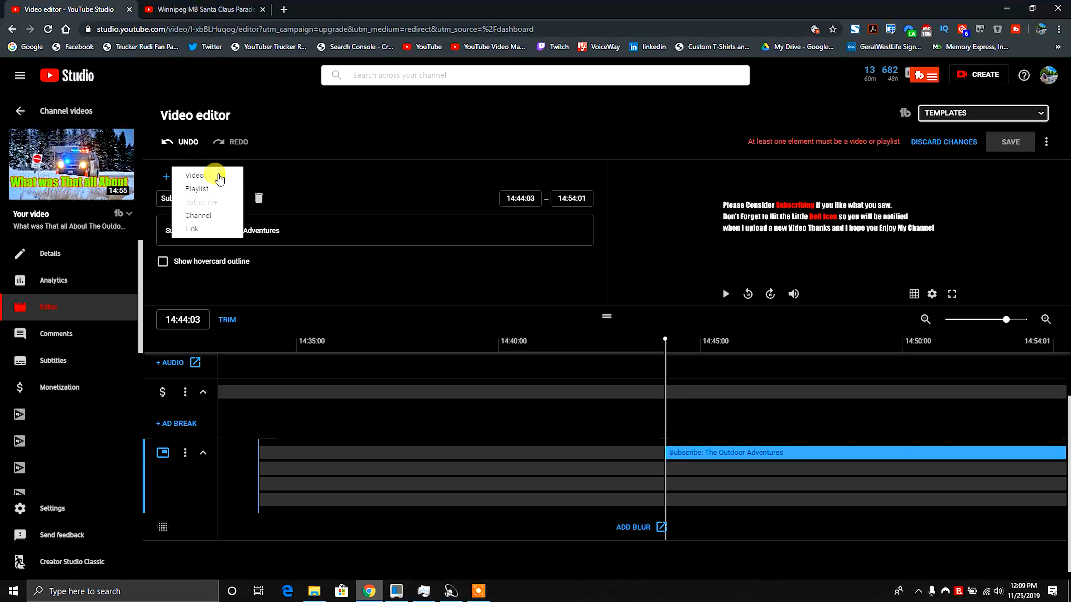
click(205, 177)
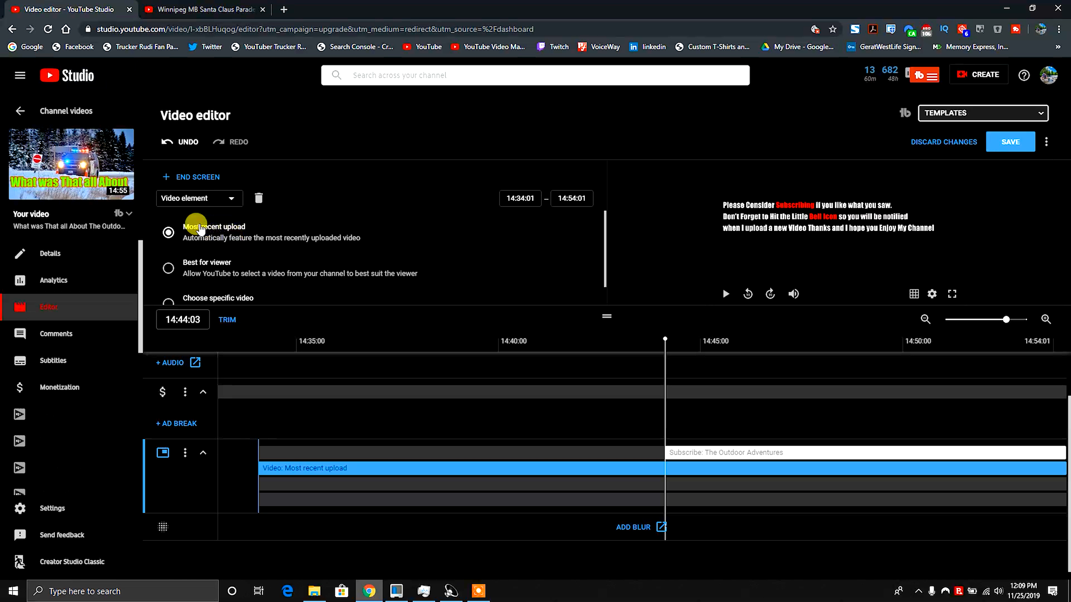
scroll(238, 268, down, 1)
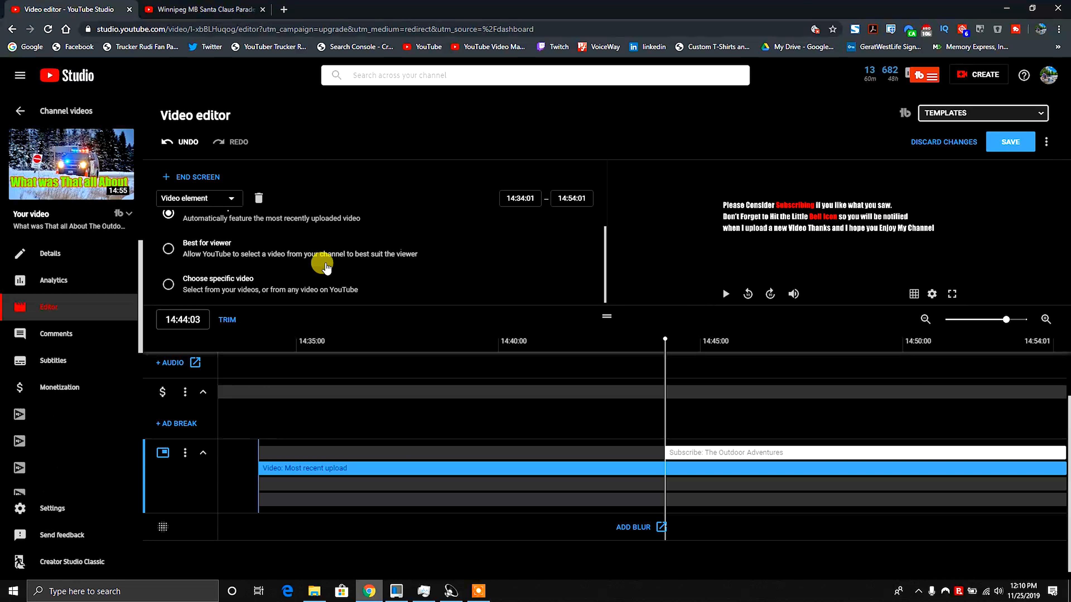
scroll(320, 262, up, 1)
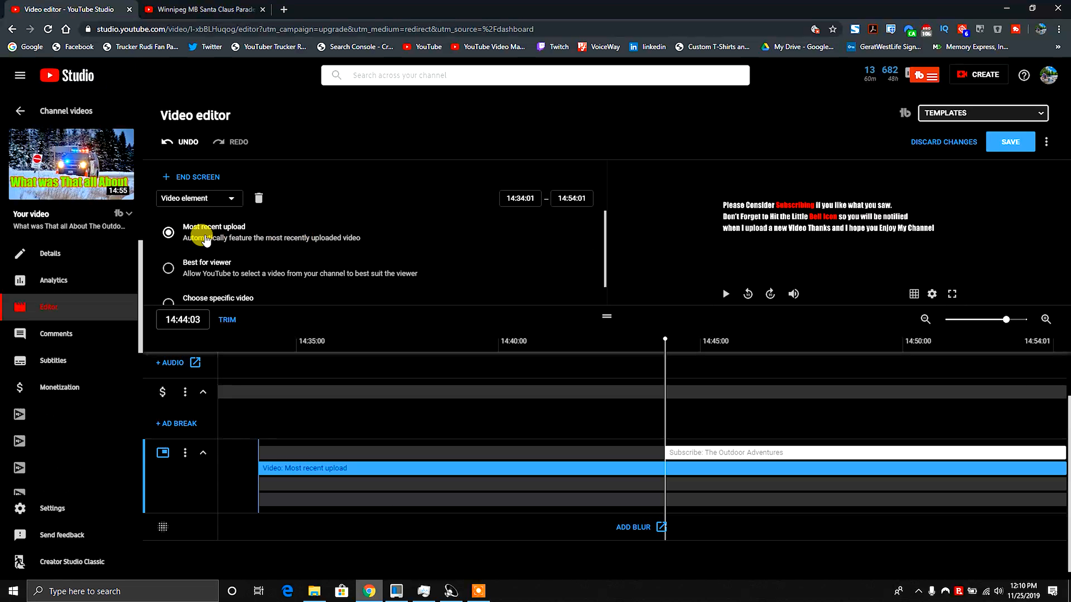
click(169, 268)
scroll(320, 258, down, 1)
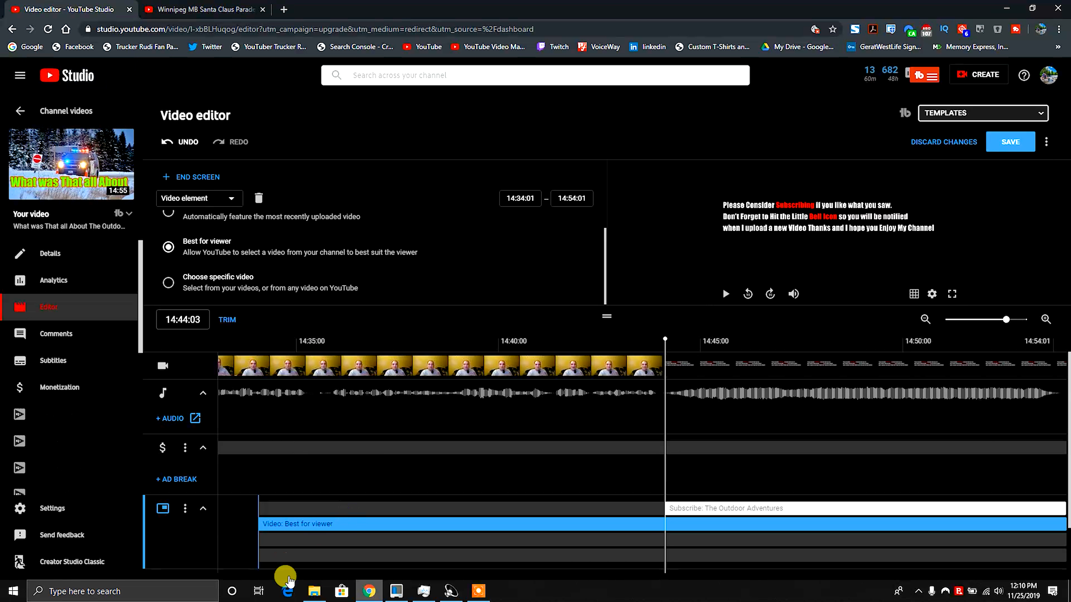
drag(262, 524, 659, 522)
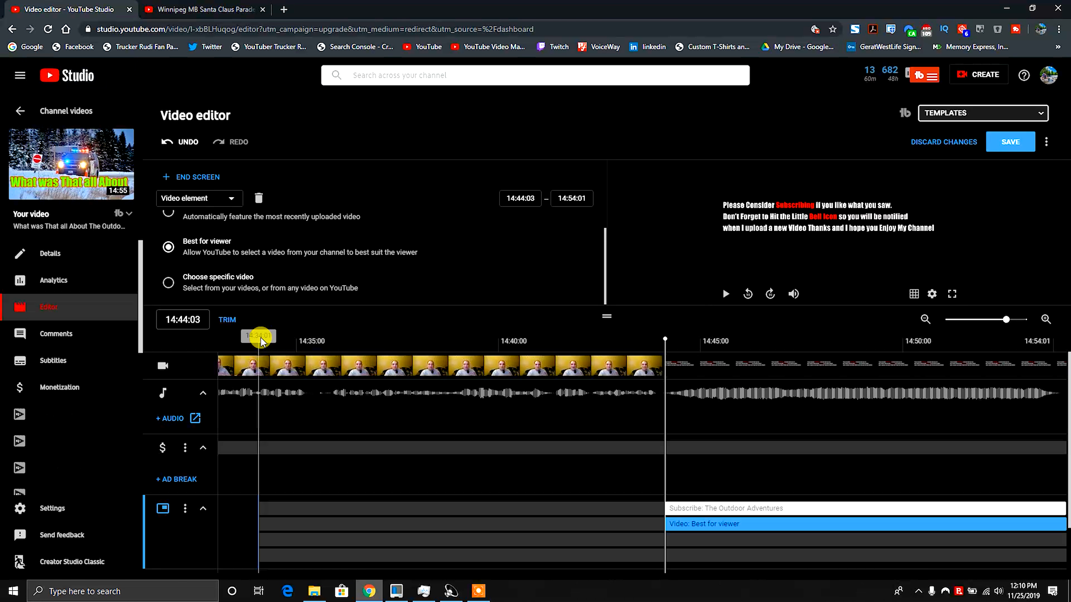
Save the end screen changes in the video editor, zooming the timeline out fully.
click(1002, 145)
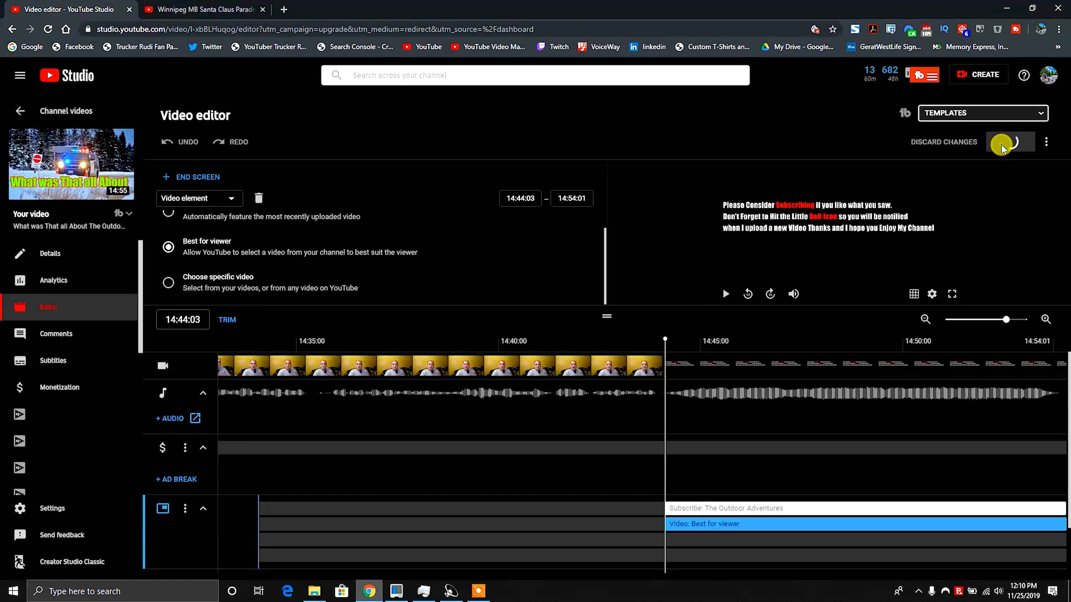
scroll(820, 360, down, 2)
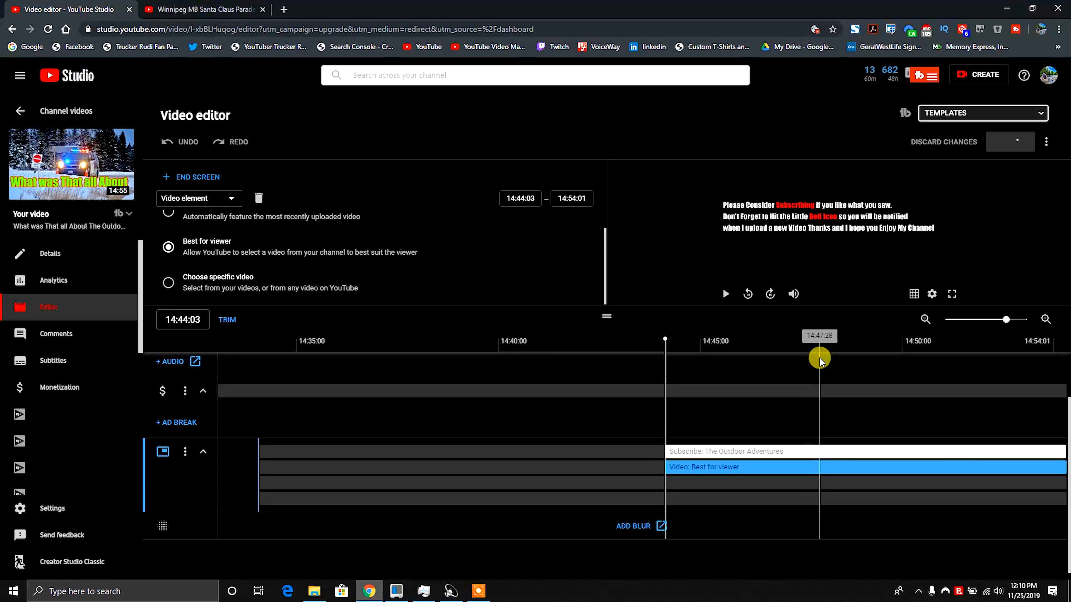
click(925, 319)
click(926, 319)
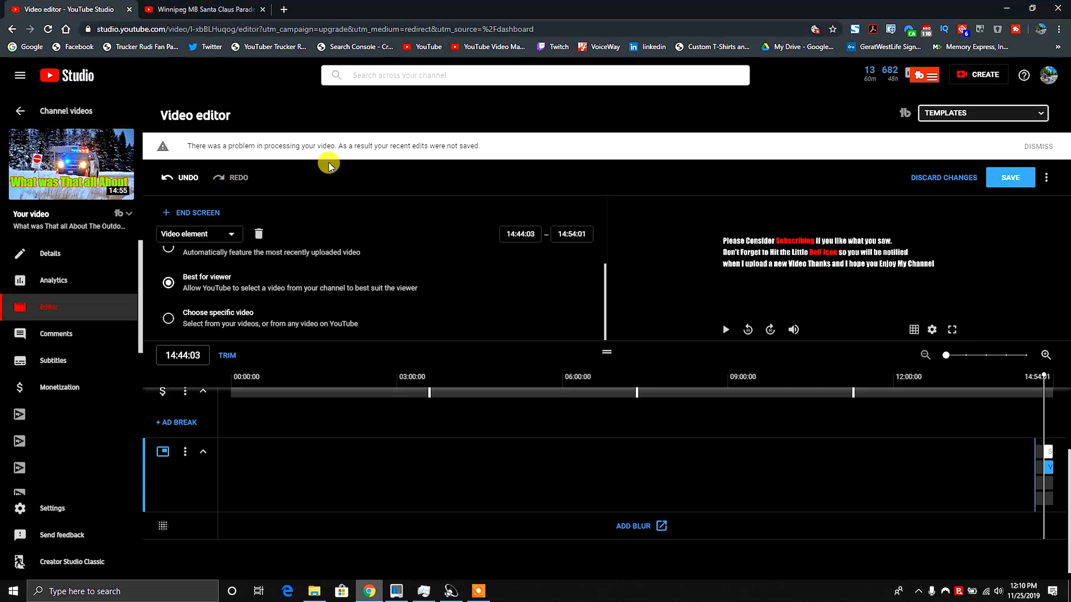
click(1010, 177)
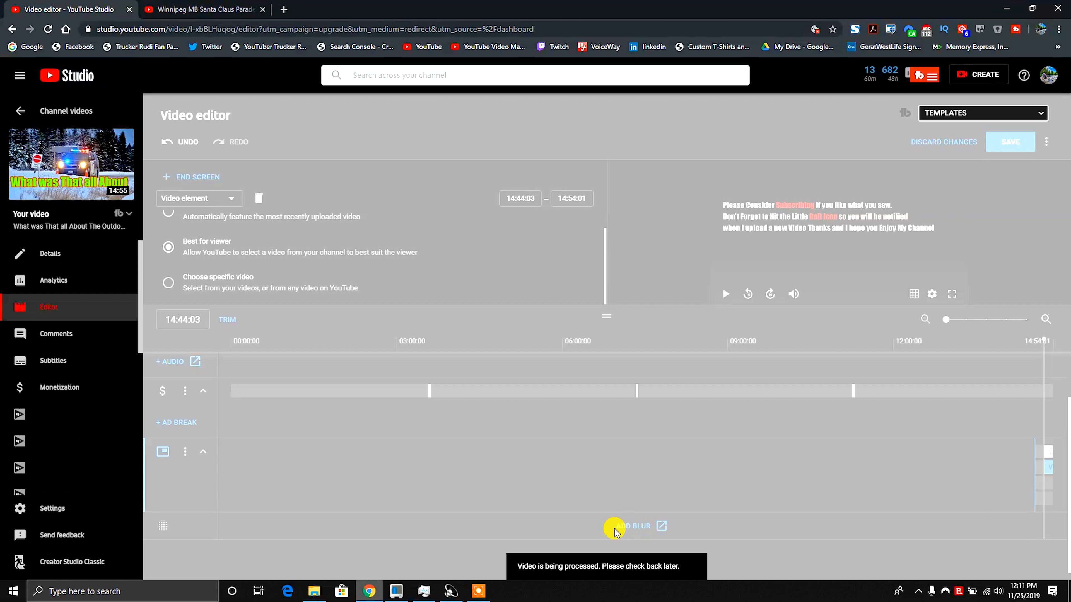
click(623, 527)
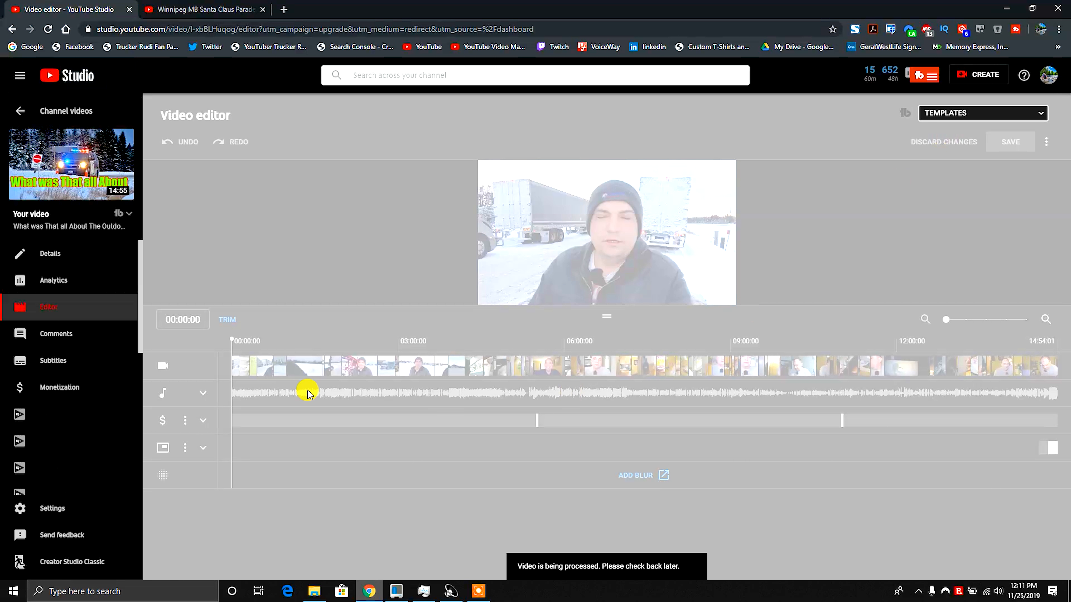
Return to the channel videos list and open the editor for the Important Update for All Creators video.
click(15, 107)
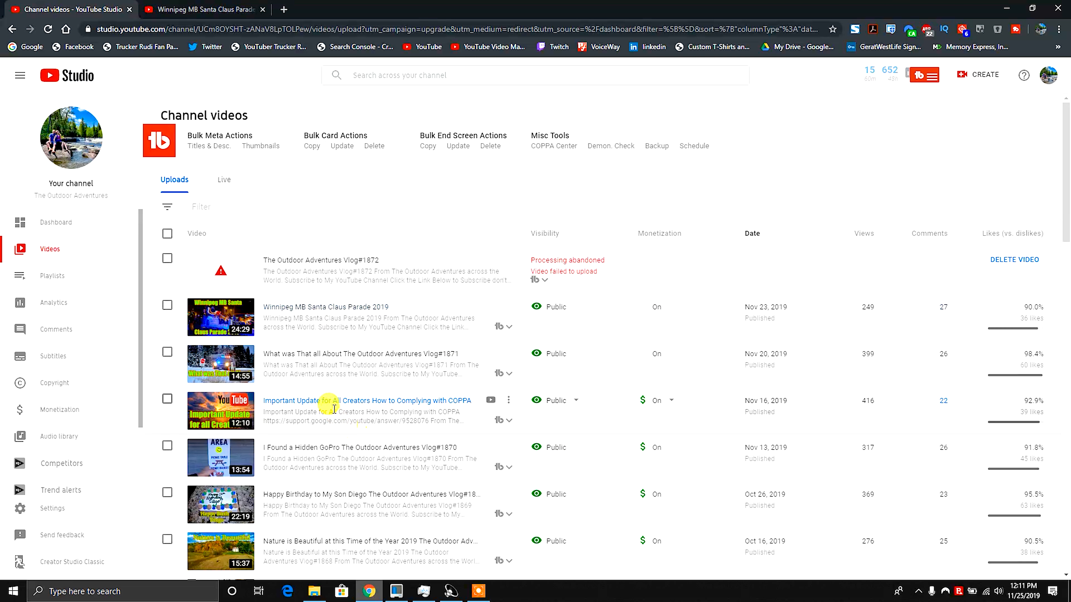
click(327, 355)
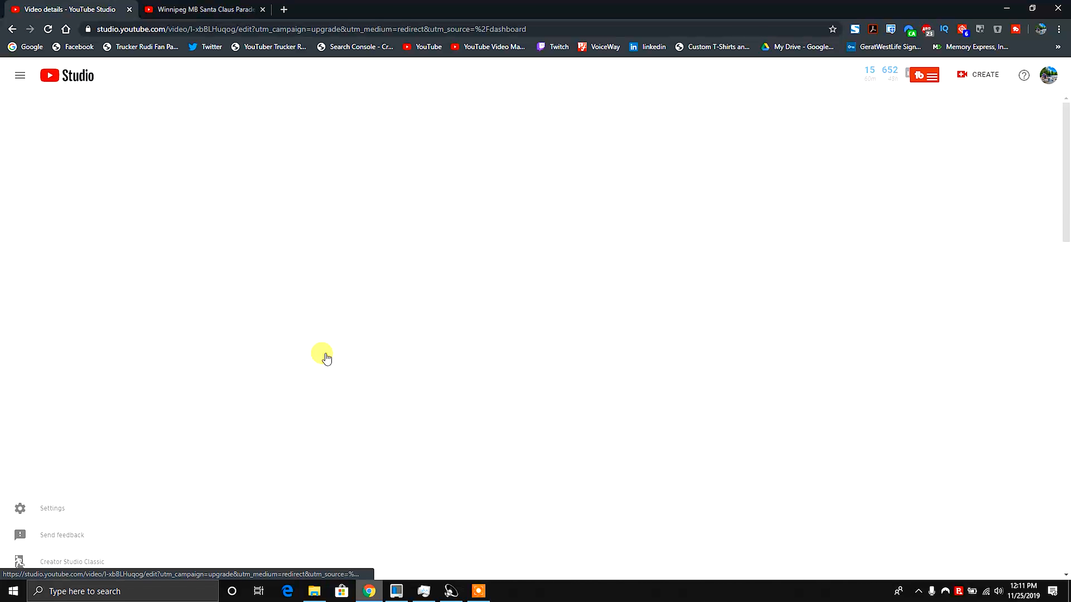
key(alt+Left)
click(327, 308)
click(49, 307)
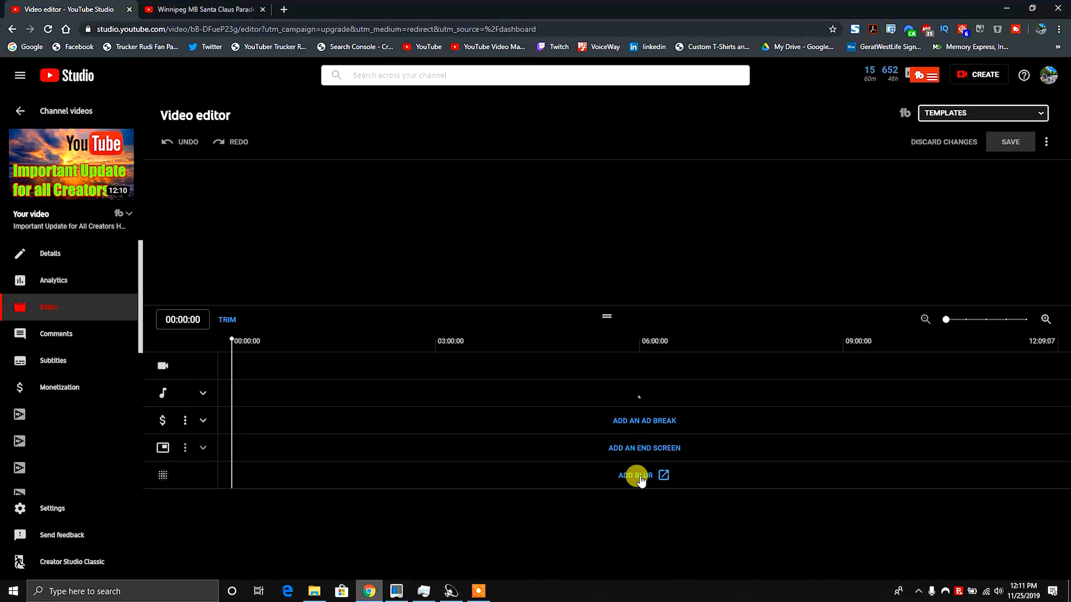
click(986, 590)
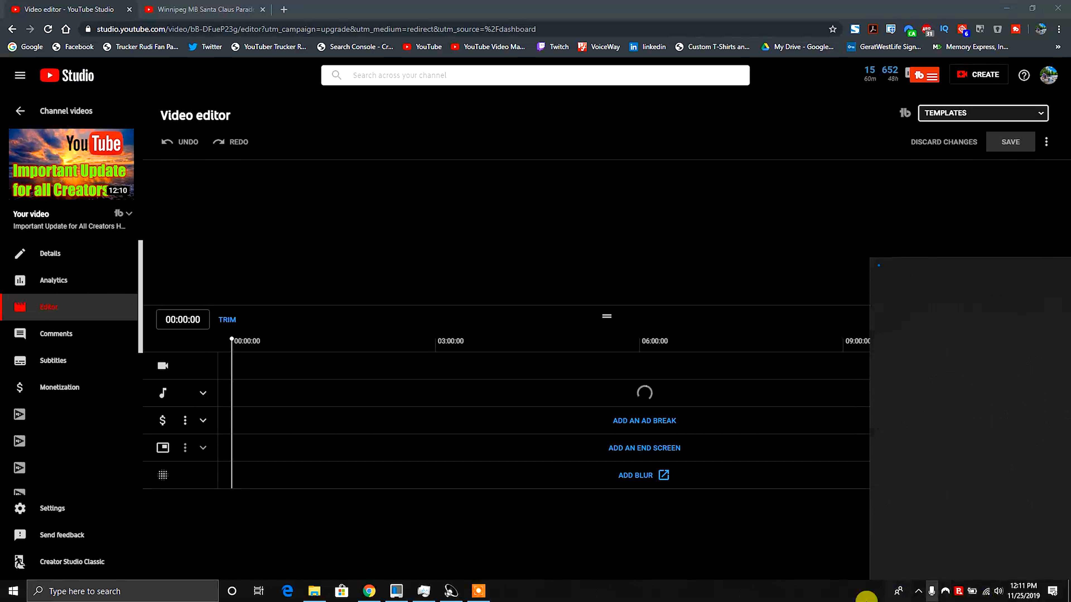
click(749, 570)
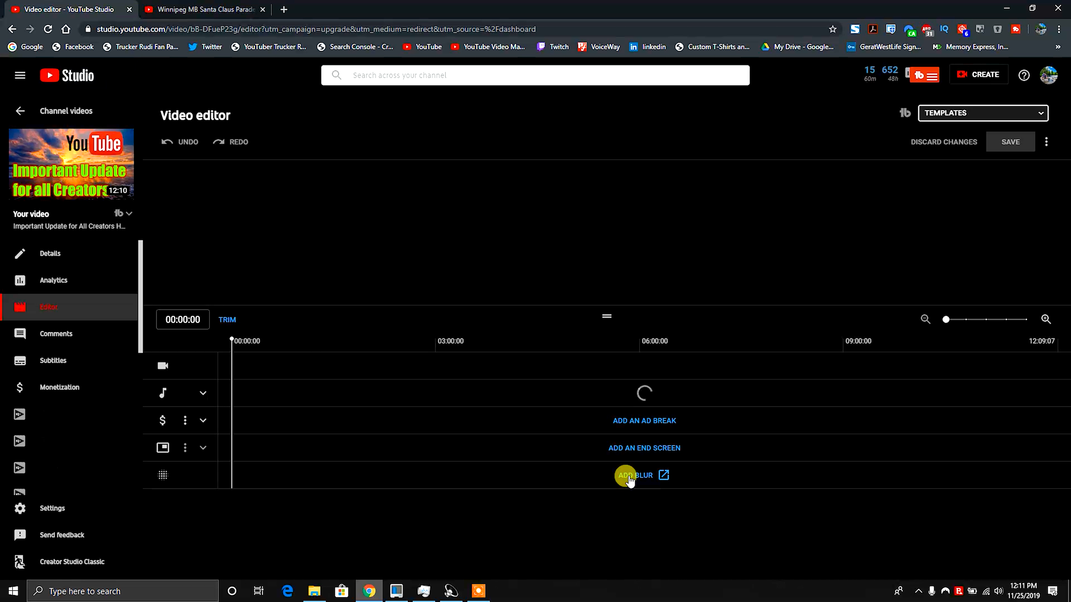
click(630, 475)
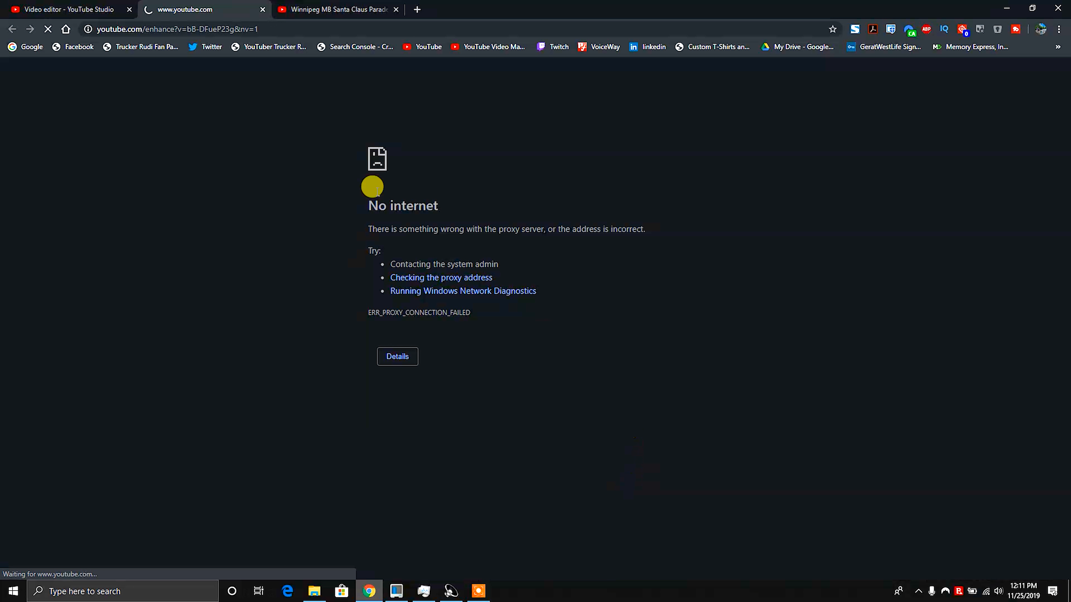
click(262, 10)
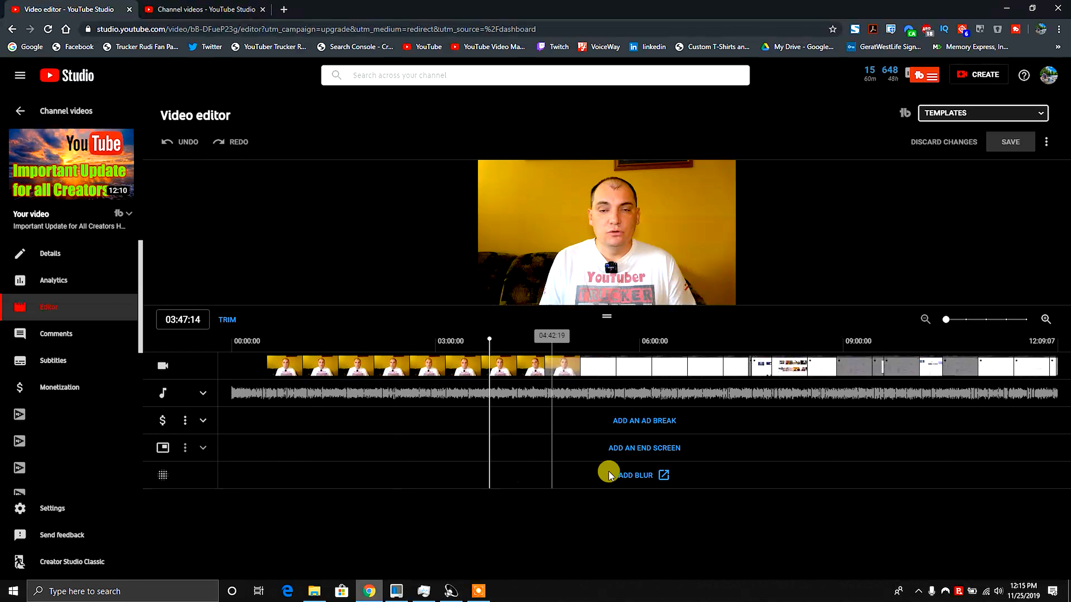
Open the blur tool's custom blurring and try a blur box over the face at 2:09, then cancel it.
click(640, 476)
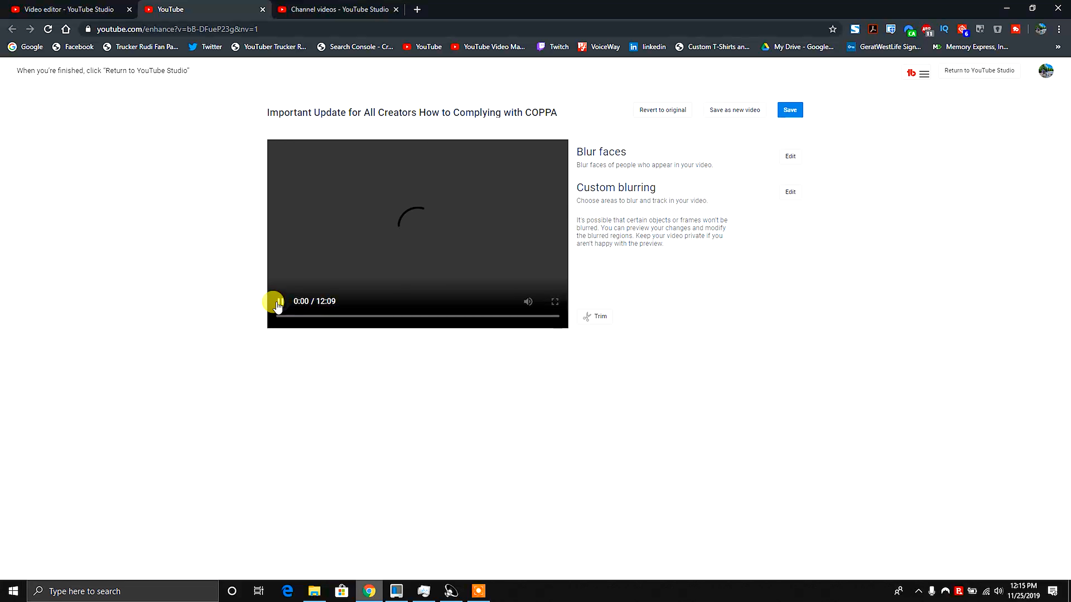
click(307, 317)
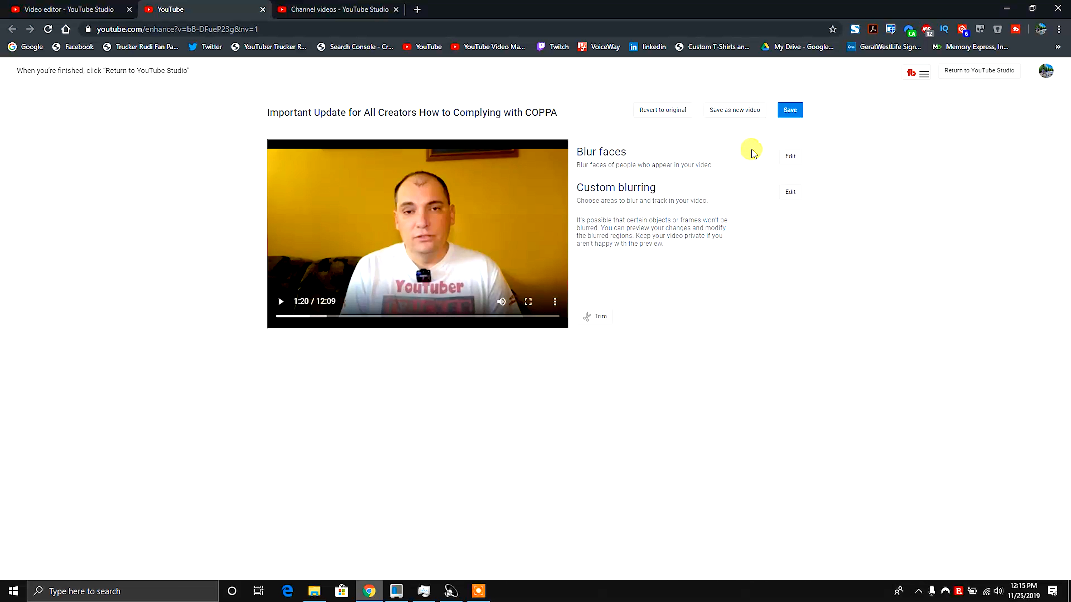
click(790, 193)
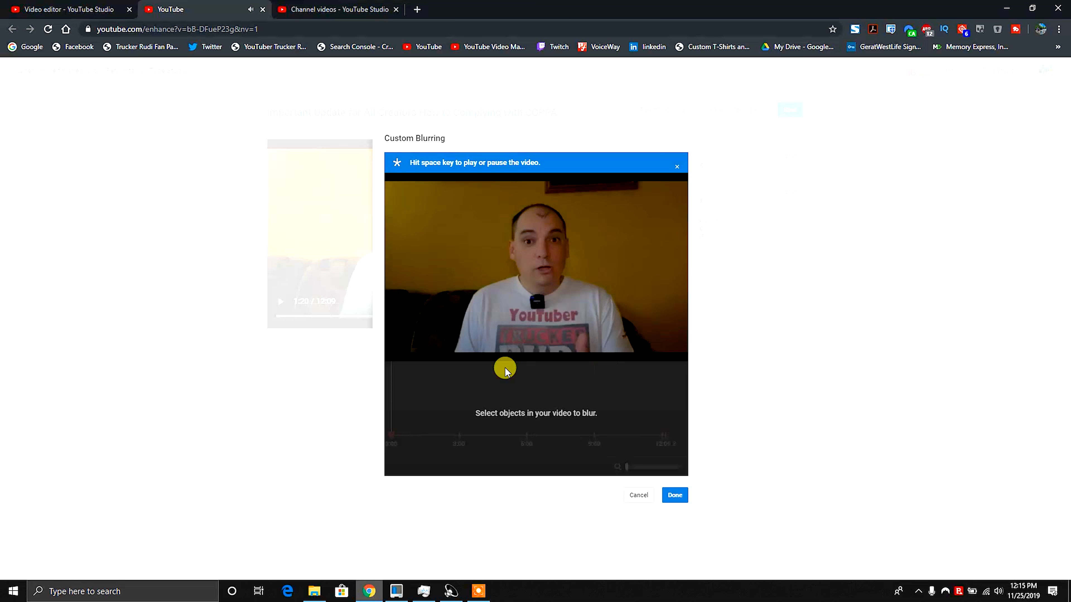
click(442, 350)
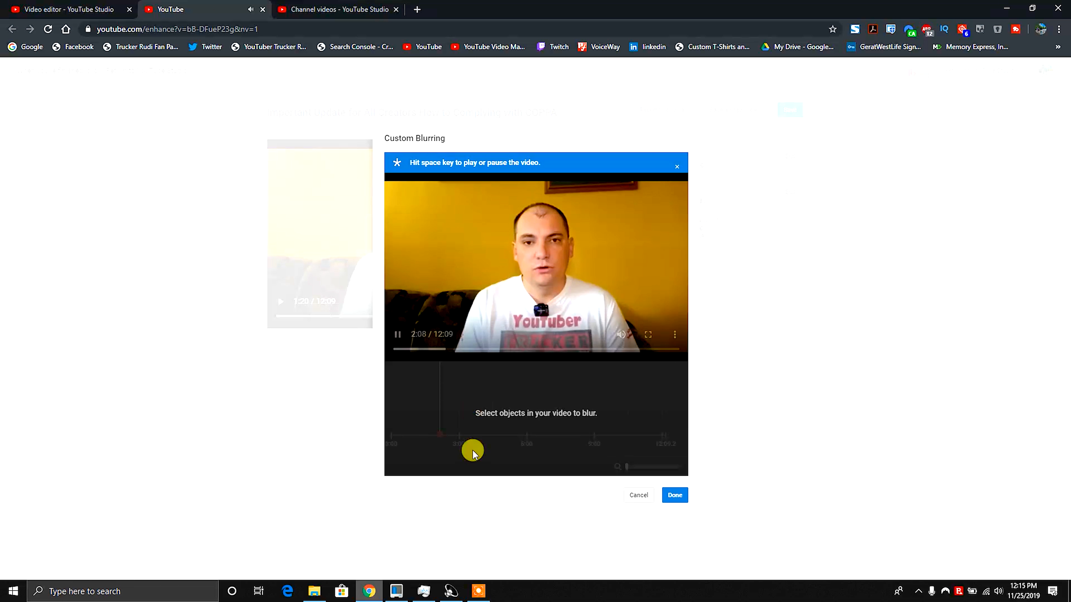
click(398, 334)
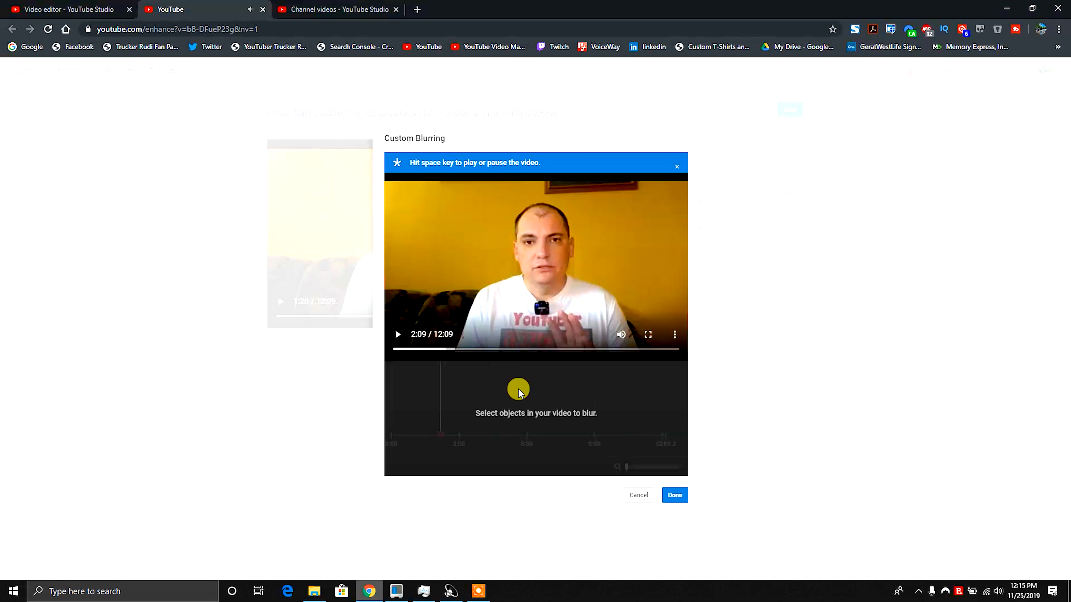
drag(497, 199, 589, 301)
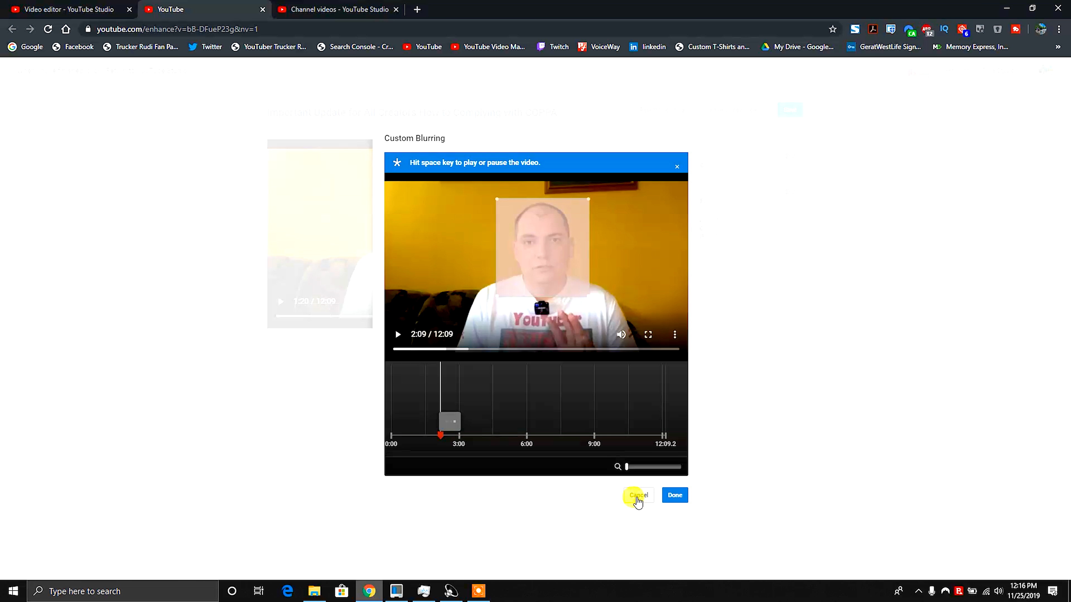
click(642, 497)
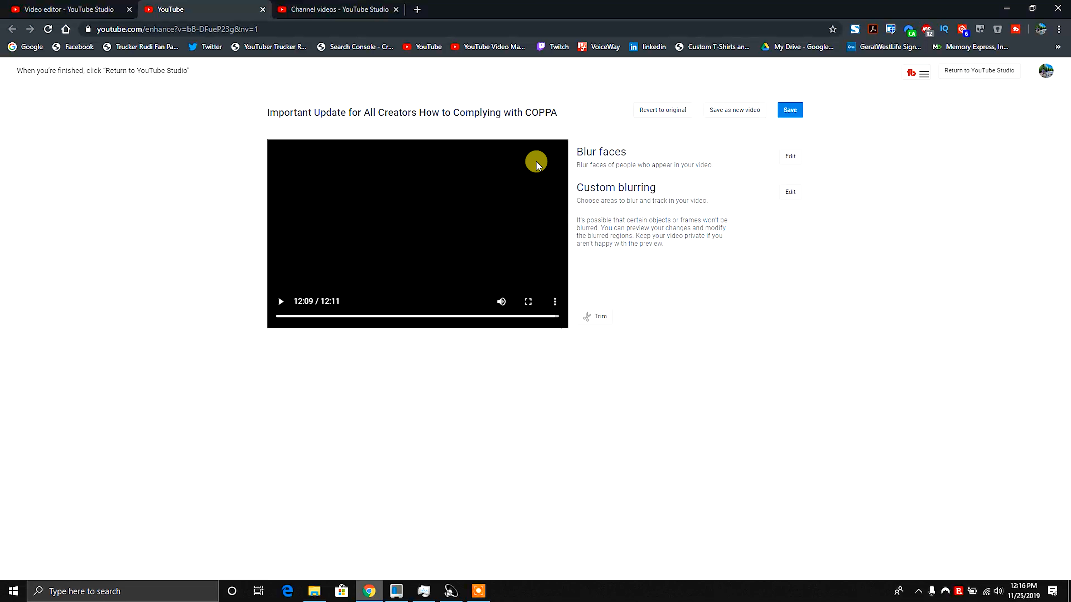
Close the blur tab and open the video's comments to scroll through the public comments.
click(262, 10)
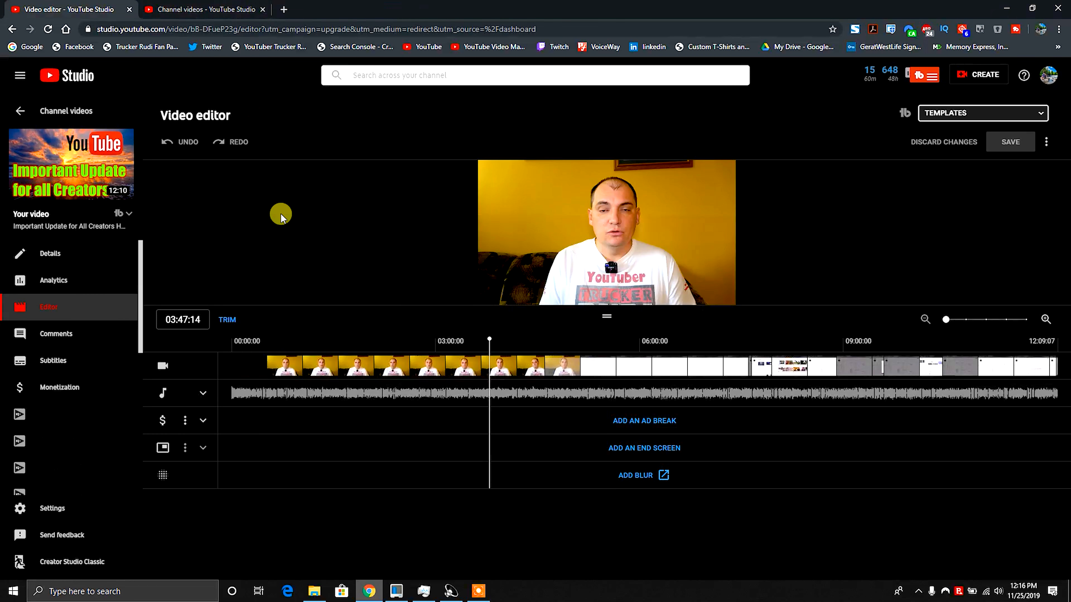
click(54, 335)
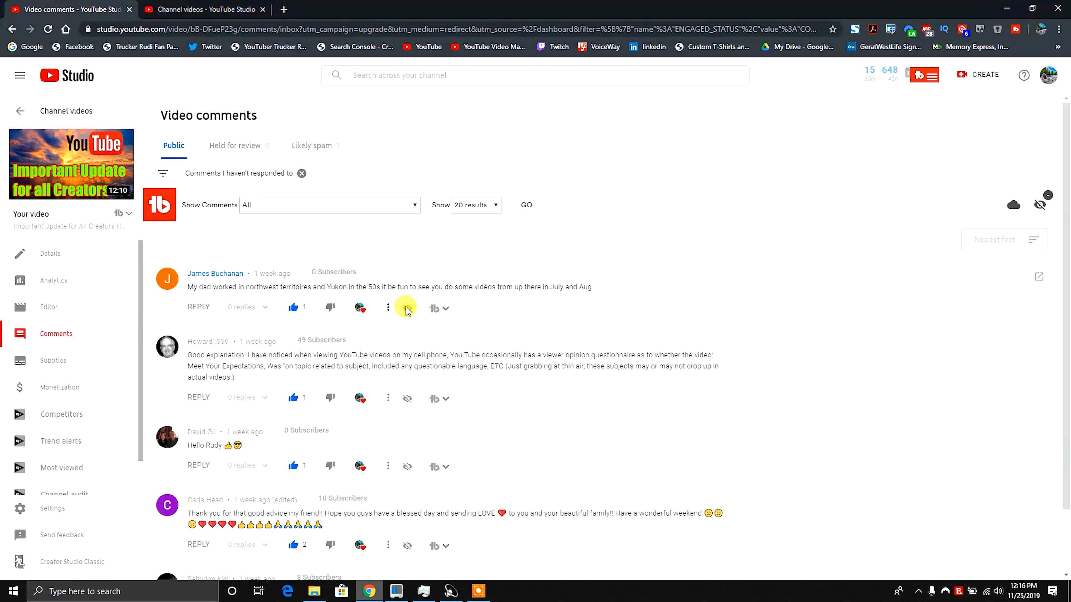
scroll(418, 296, down, 2)
scroll(418, 296, up, 2)
scroll(431, 366, down, 1)
Review the Held for review and Likely spam comment tabs and expand the spam comment.
click(223, 146)
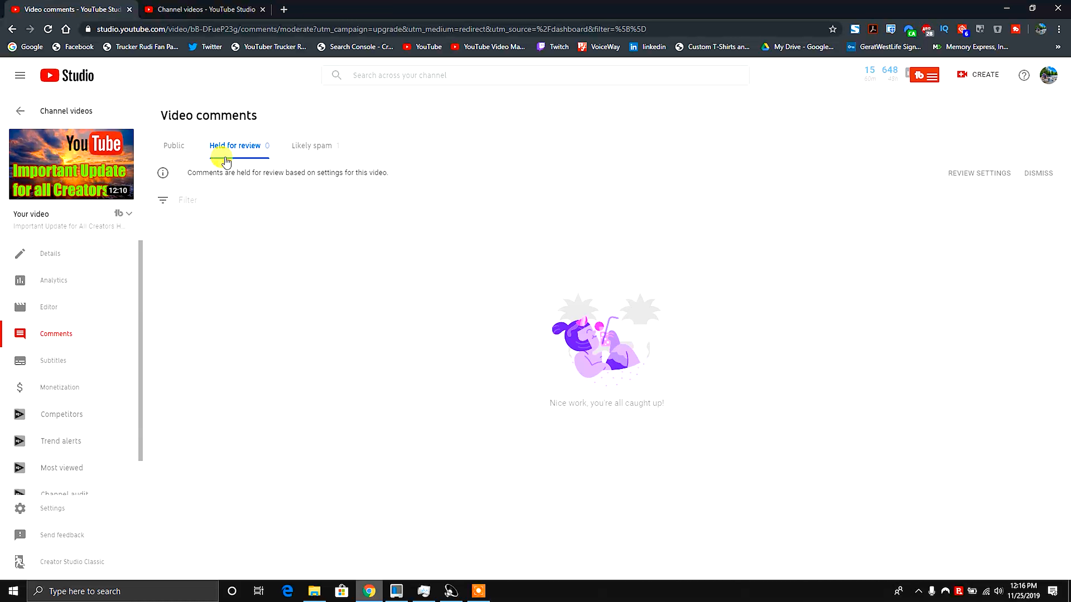
click(303, 146)
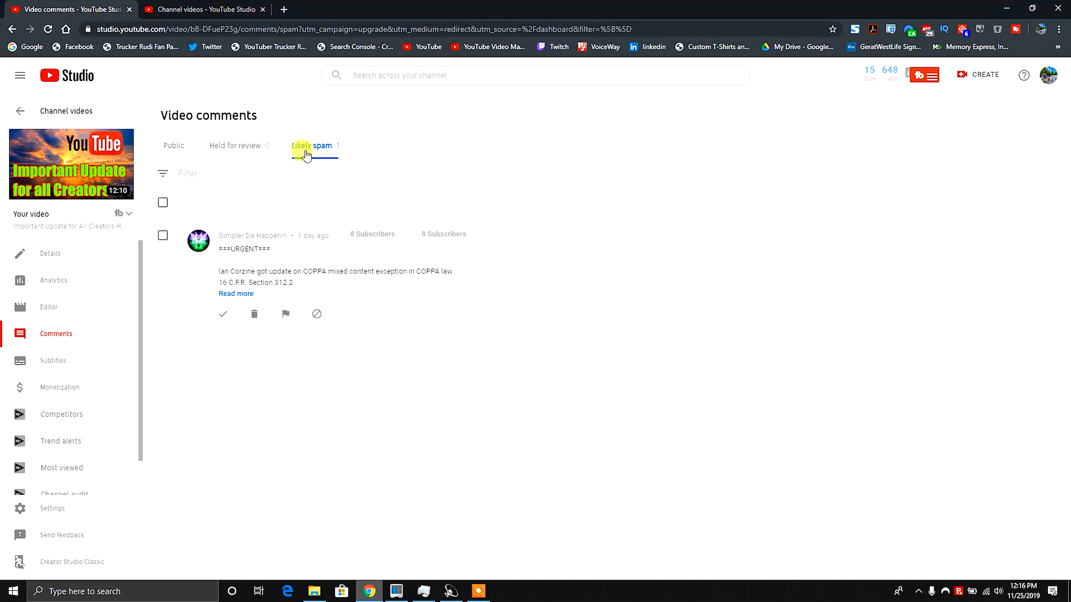
click(236, 294)
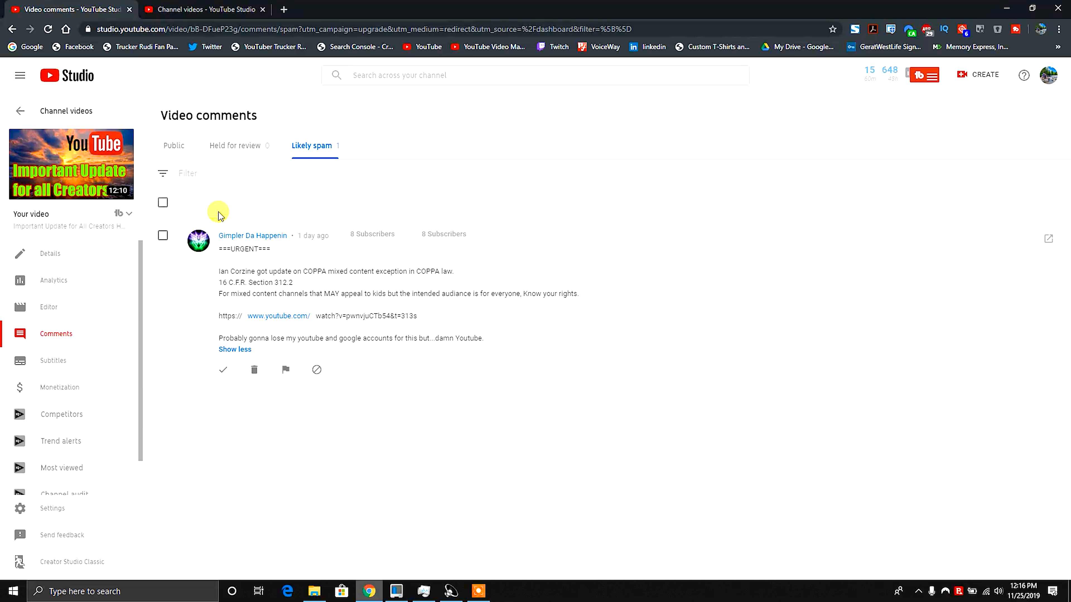